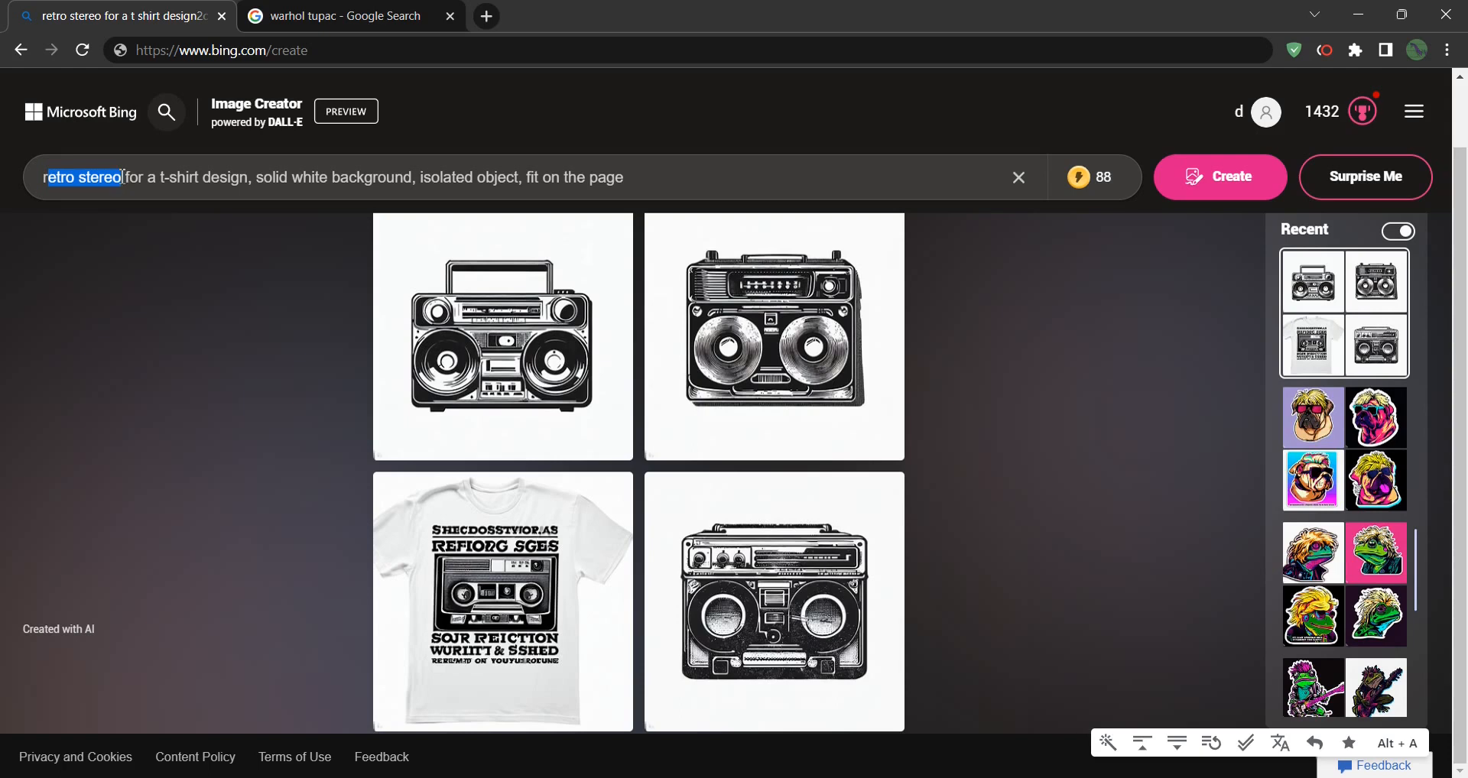
pyautogui.click(148, 180)
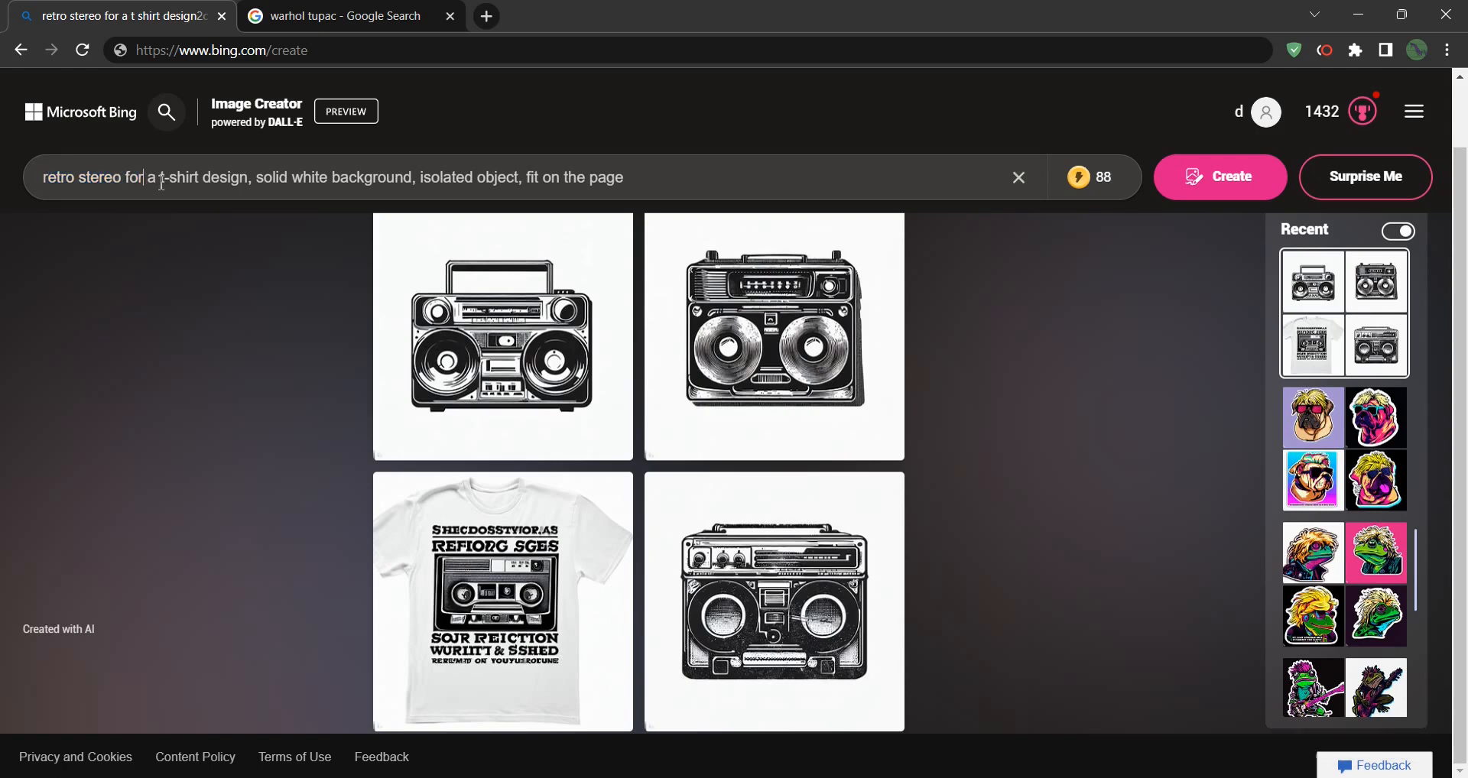
pyautogui.moveTo(162, 182); pyautogui.dragTo(688, 196)
pyautogui.click(1029, 327)
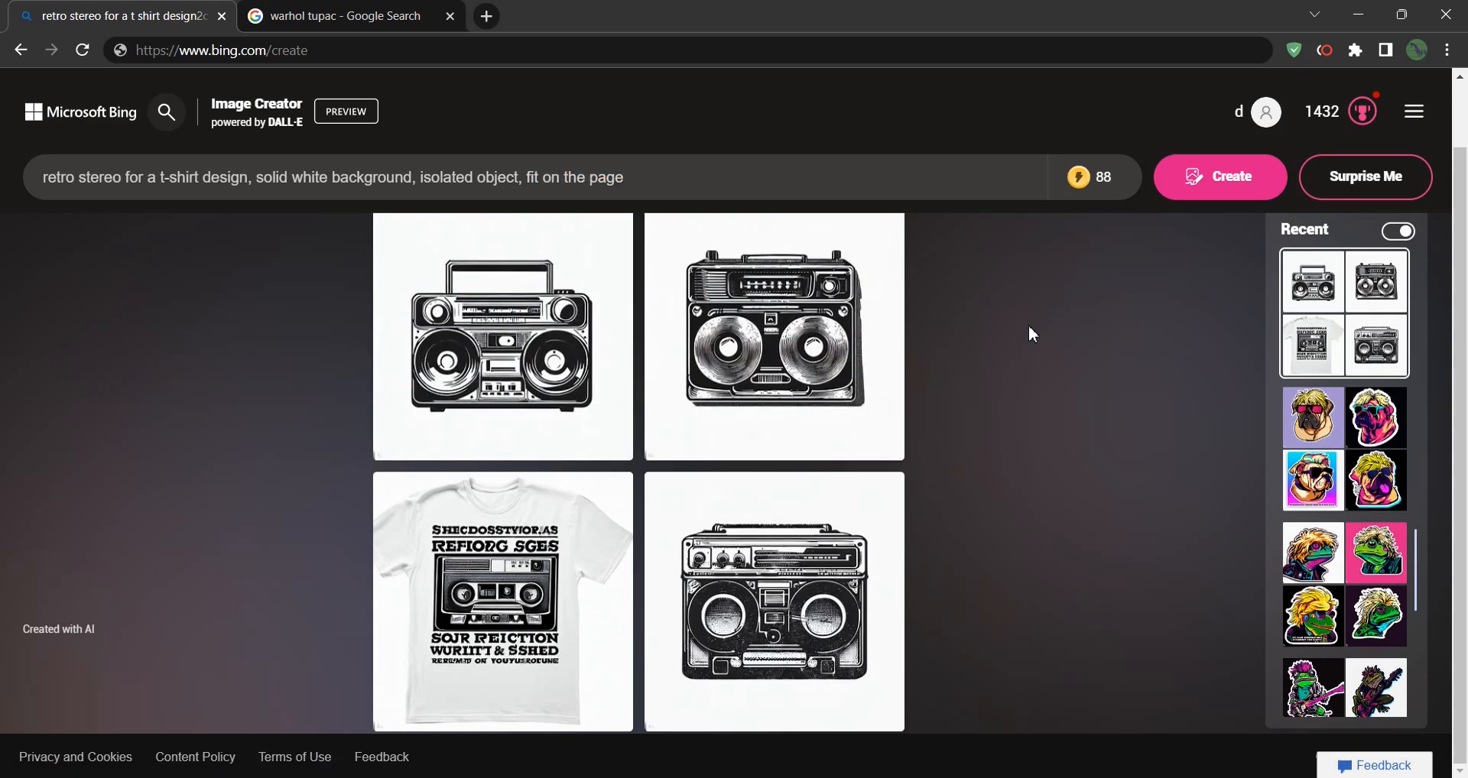
# Download the first retro stereo image from the generated results and close its detail view
pyautogui.click(518, 330)
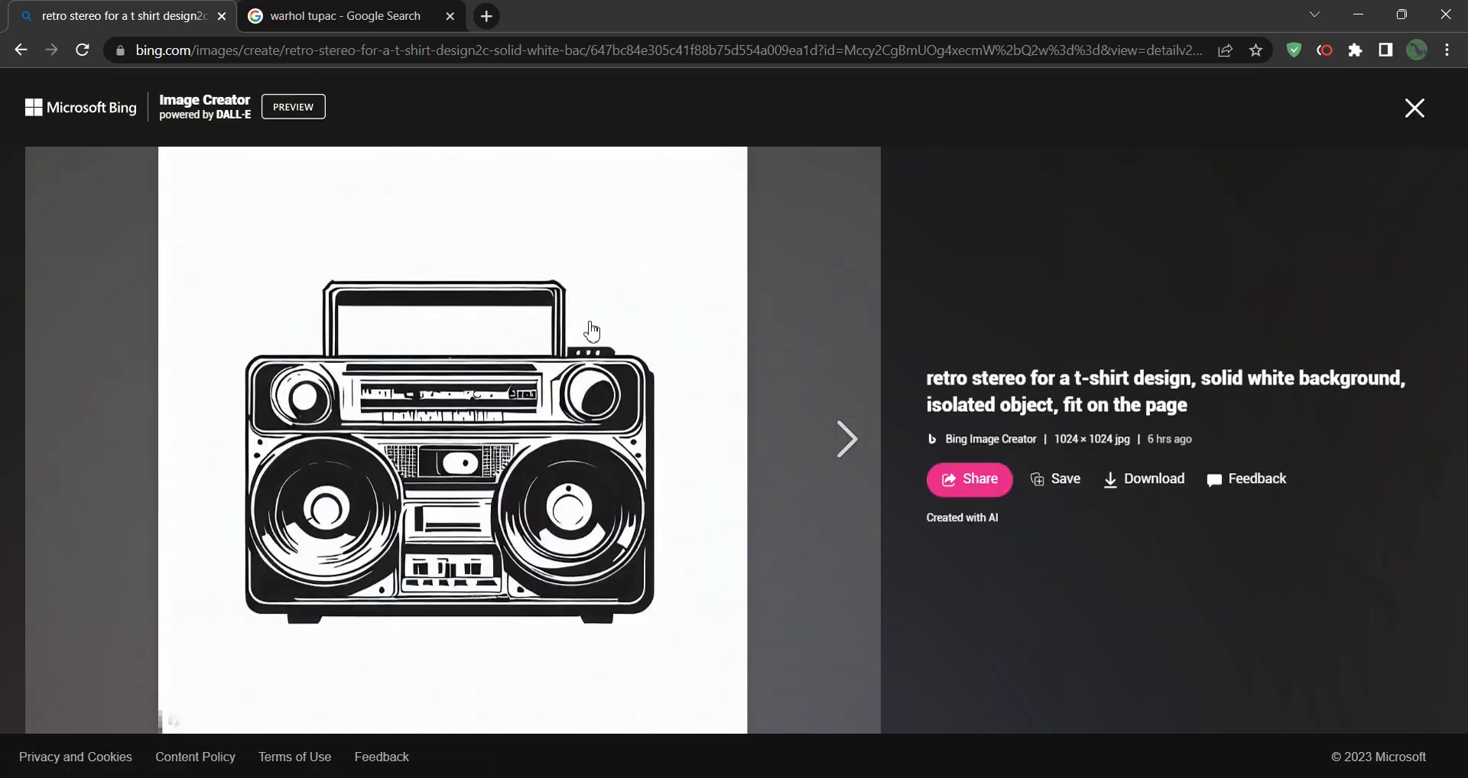
pyautogui.click(1161, 488)
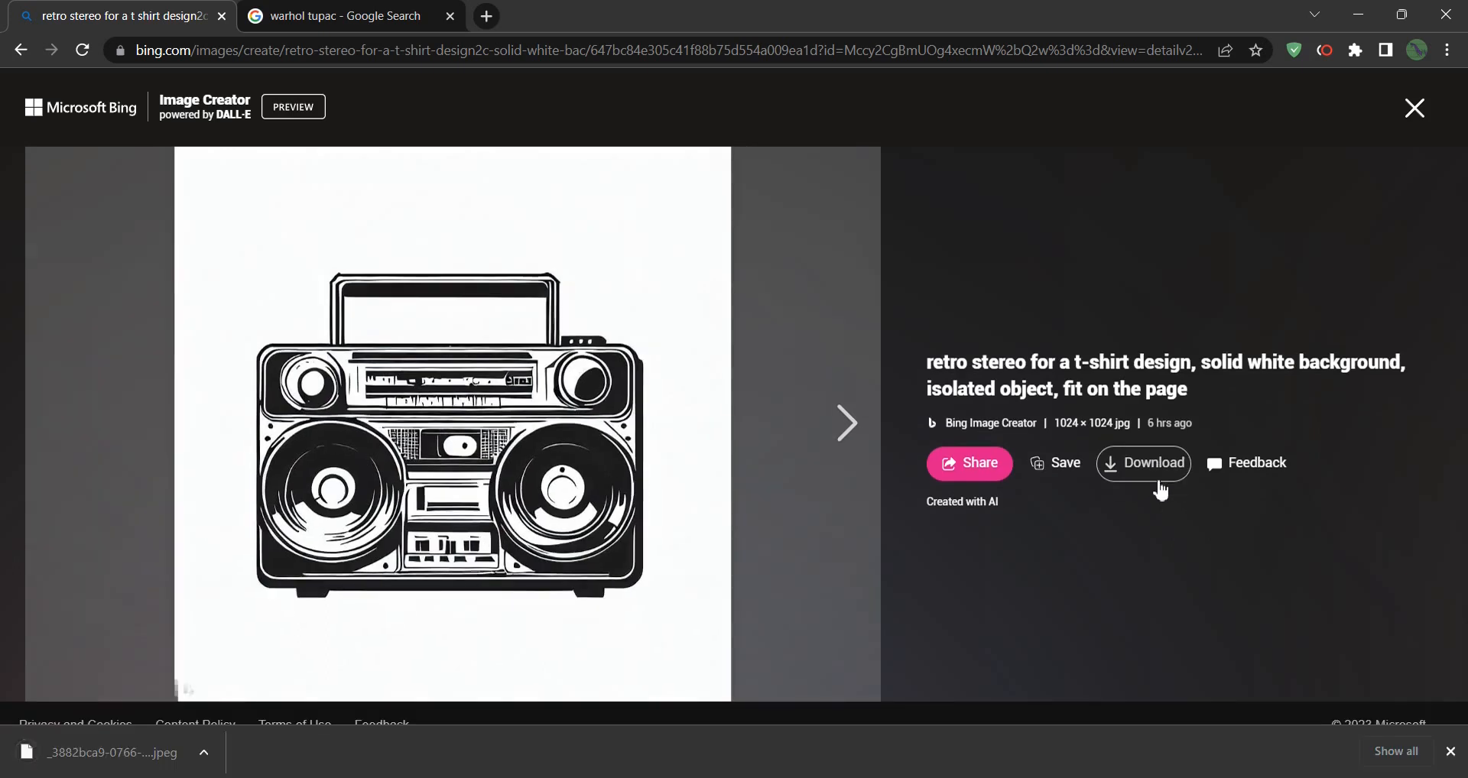
pyautogui.click(1412, 110)
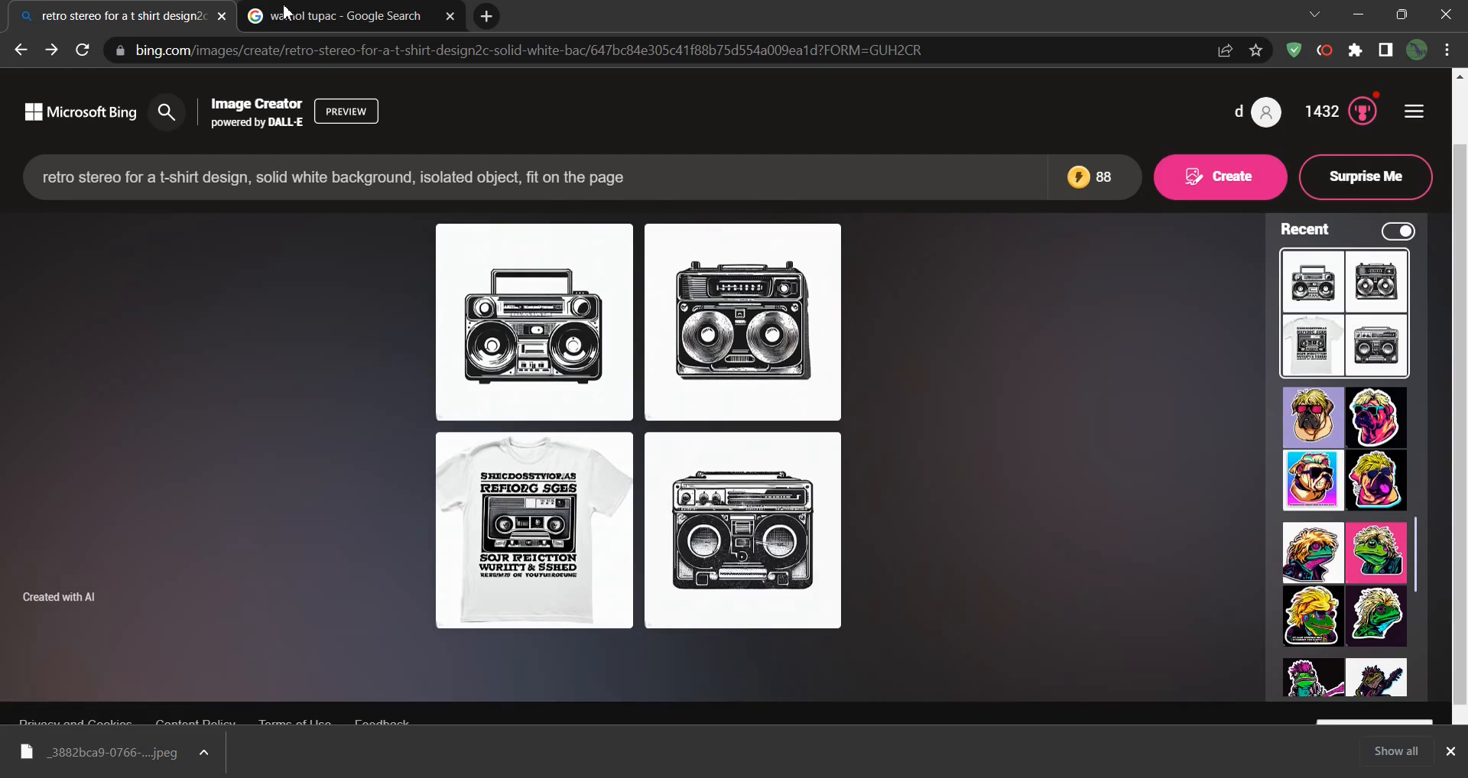
# Examine the Warhol-style Tupac T-shirt in the image search results as a colour reference
pyautogui.click(321, 15)
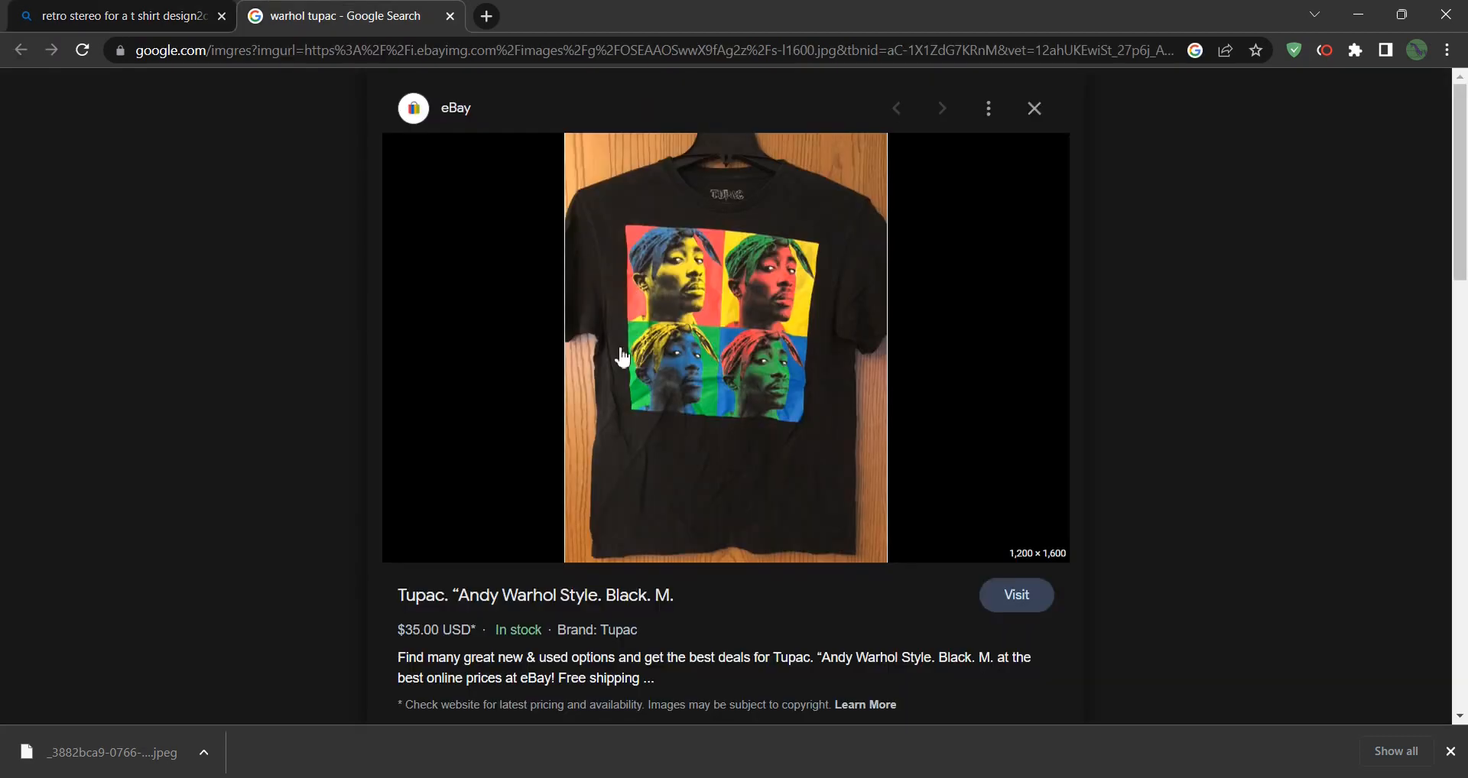
pyautogui.click(1450, 751)
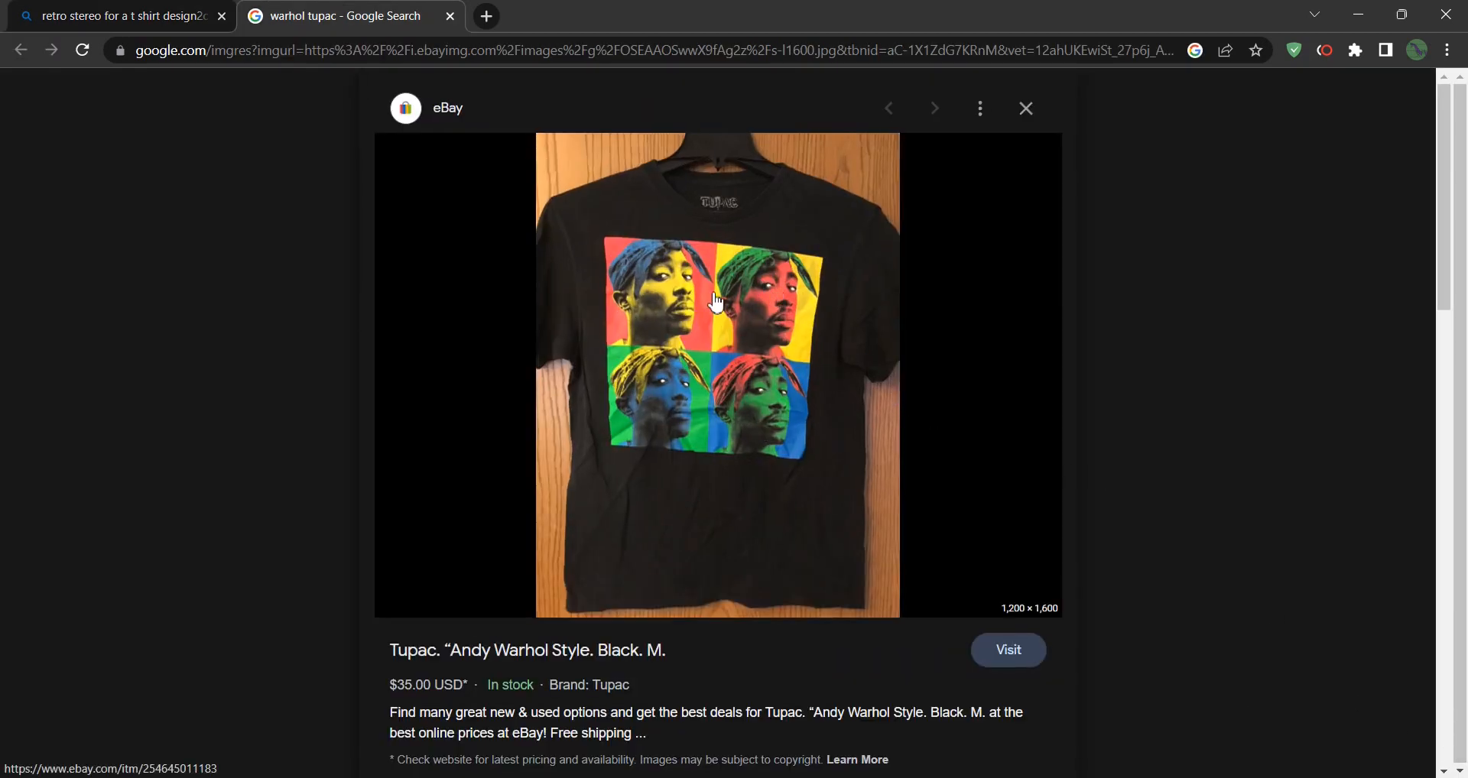
pyautogui.scroll(-2, 863, 346)
pyautogui.scroll(2, 862, 347)
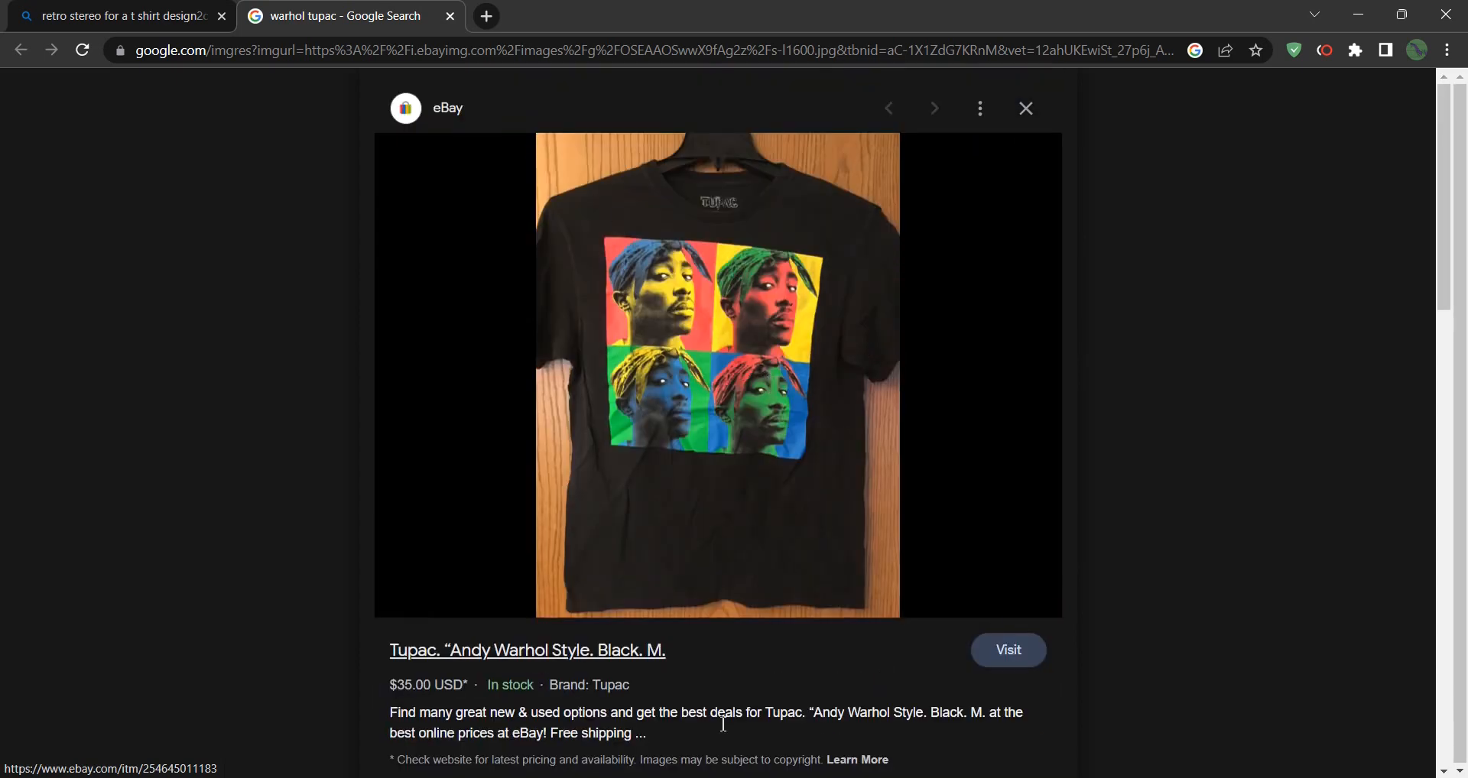
# Switch to Illustrator and create a 4500 x 5400 px document with High (300 ppi) raster effects
pyautogui.hotkey('alt', 'Tab')
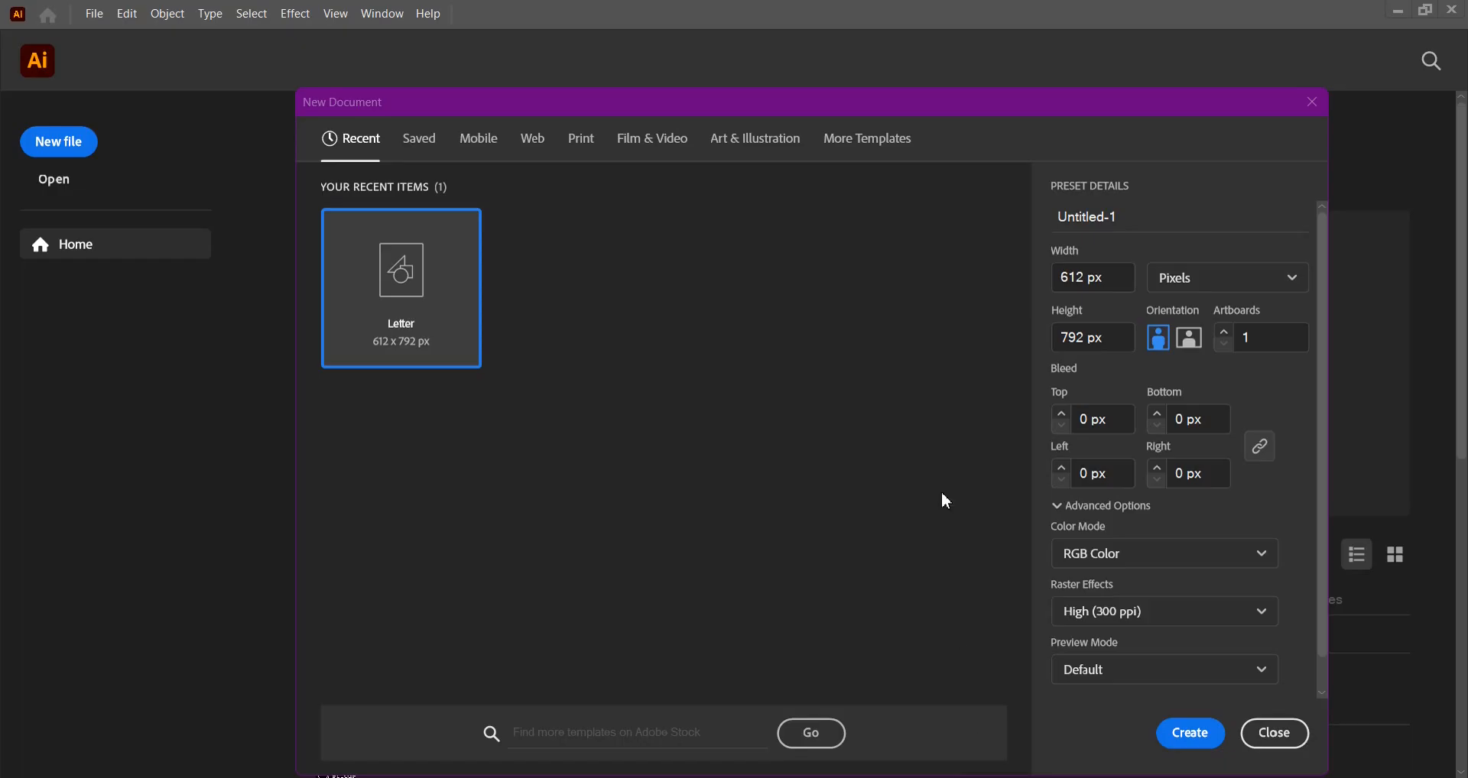
pyautogui.click(1112, 280)
pyautogui.write('45')
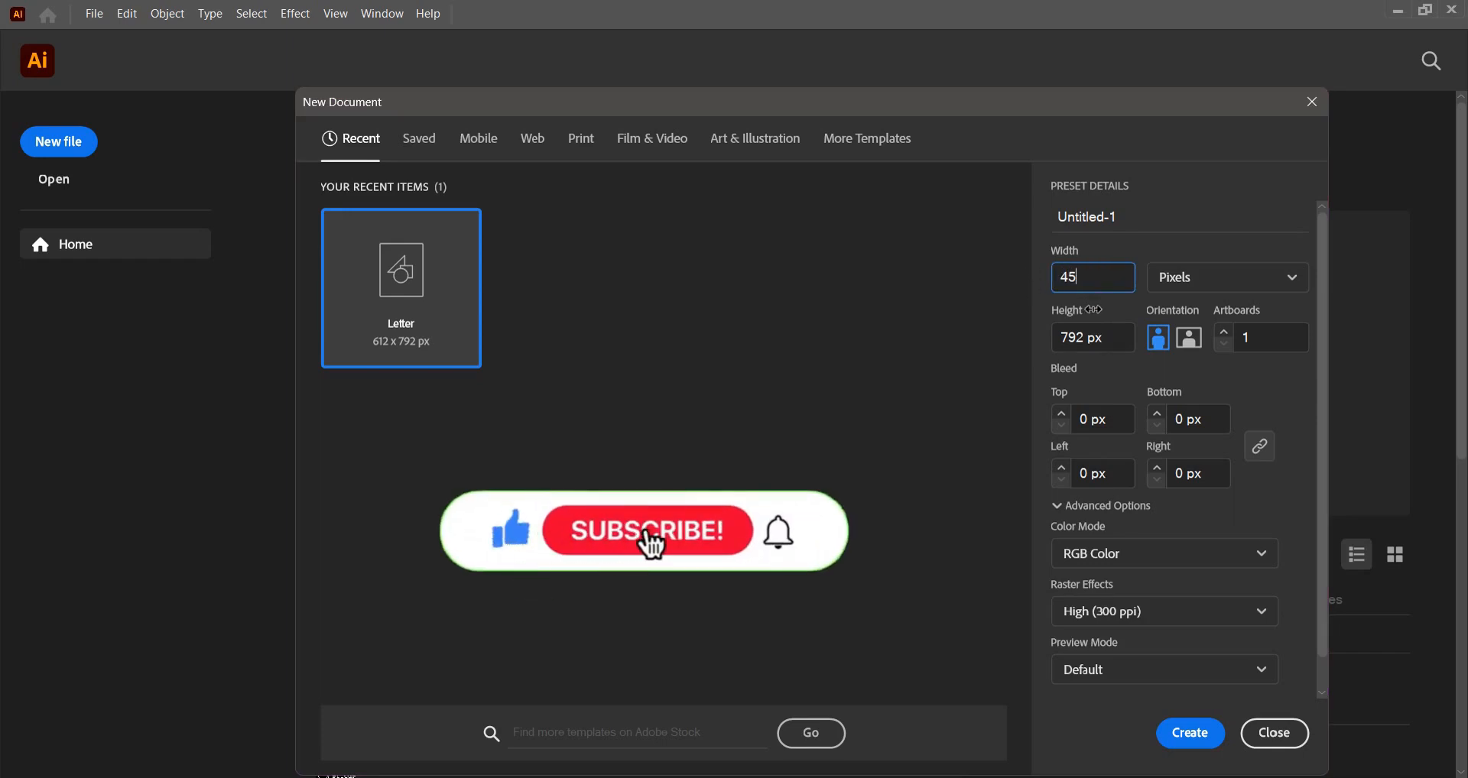
pyautogui.write('00')
pyautogui.press('Tab')
pyautogui.write('5400')
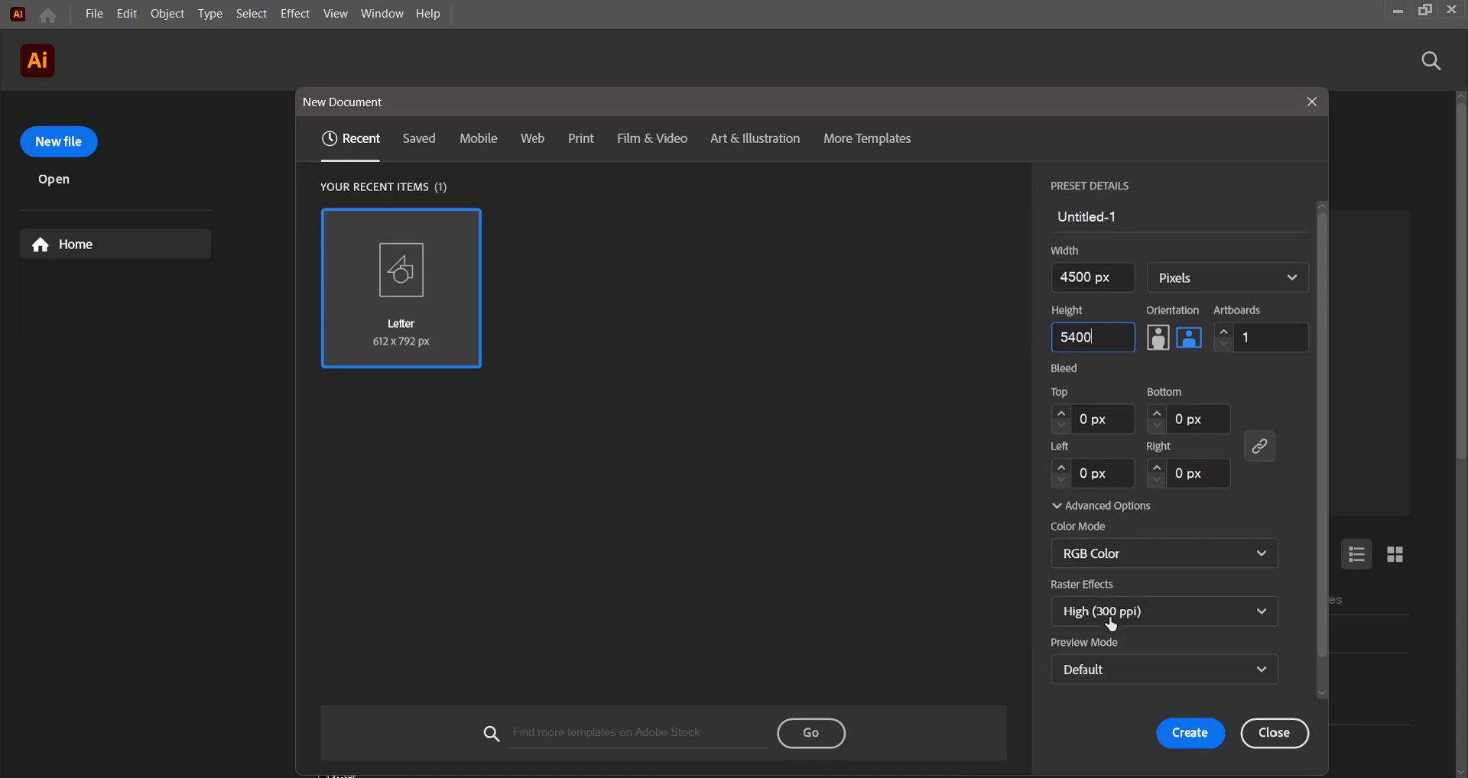
pyautogui.click(1111, 621)
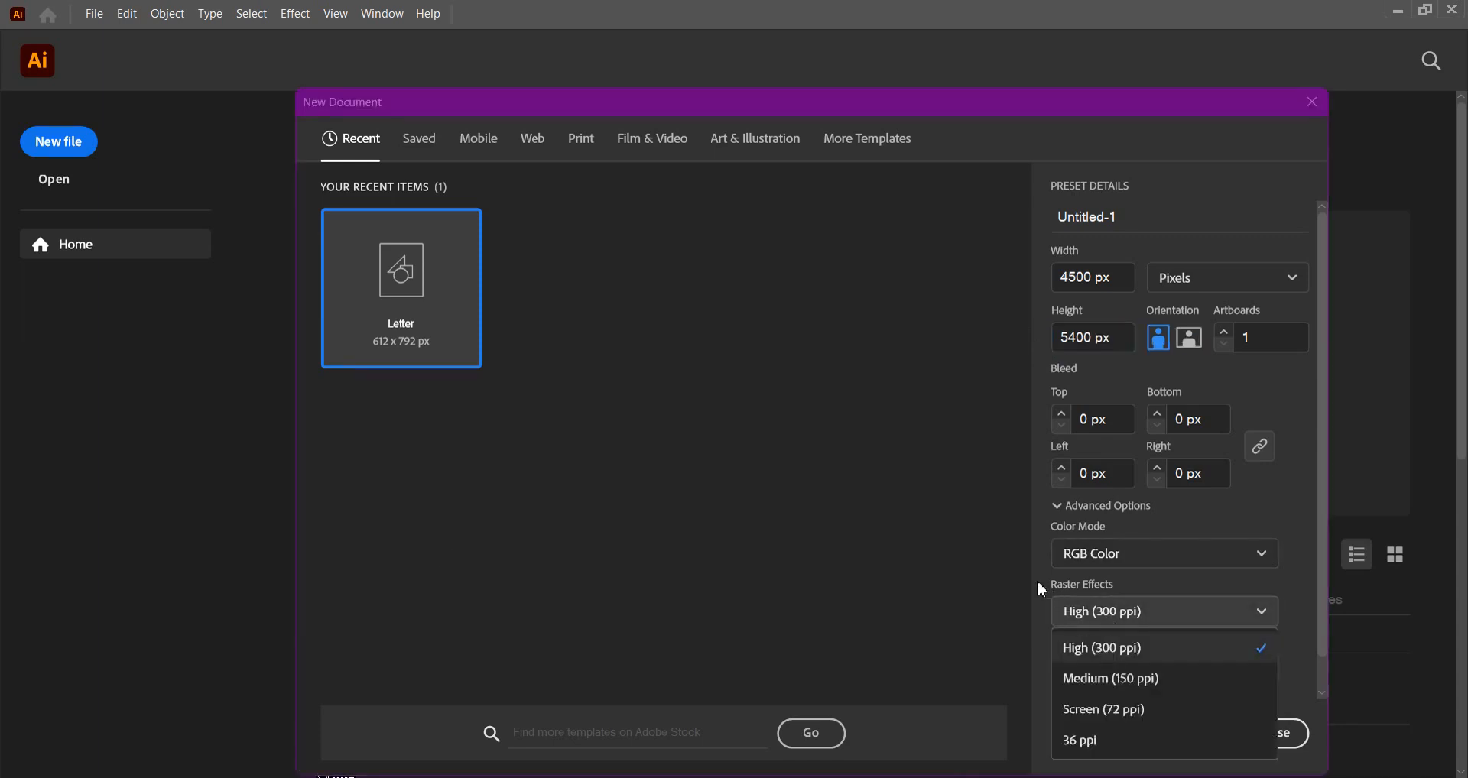
pyautogui.click(1114, 612)
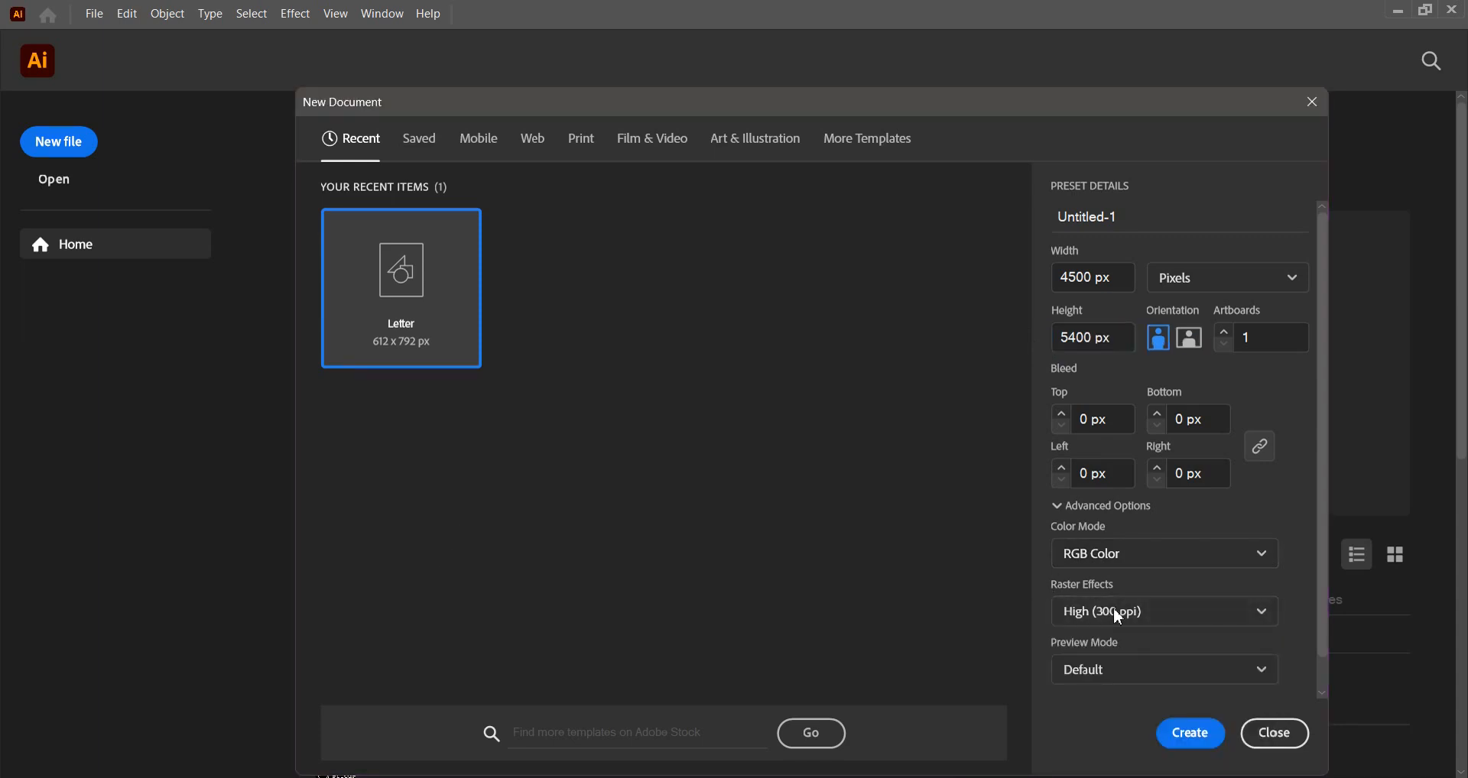
pyautogui.click(1207, 736)
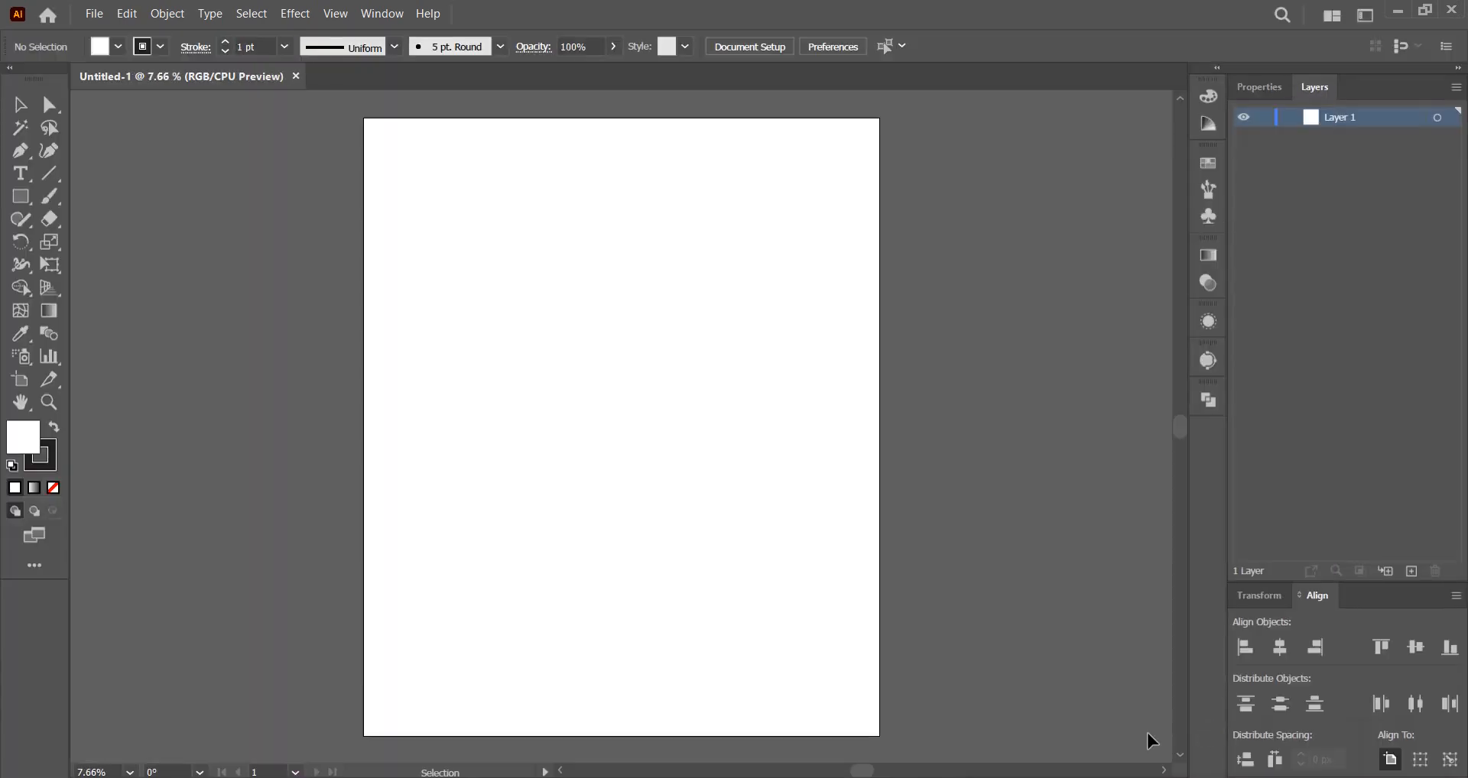
# Place the four-panel portrait reference image off the artboard, beside the artboard's upper-left corner
pyautogui.moveTo(622, 426); pyautogui.dragTo(354, 222)
pyautogui.hscroll(-5, 754, 393)
pyautogui.click(331, 367)
# Draw a small white square below the reference image and duplicate it downwards into an evenly spaced column of four
pyautogui.click(21, 196)
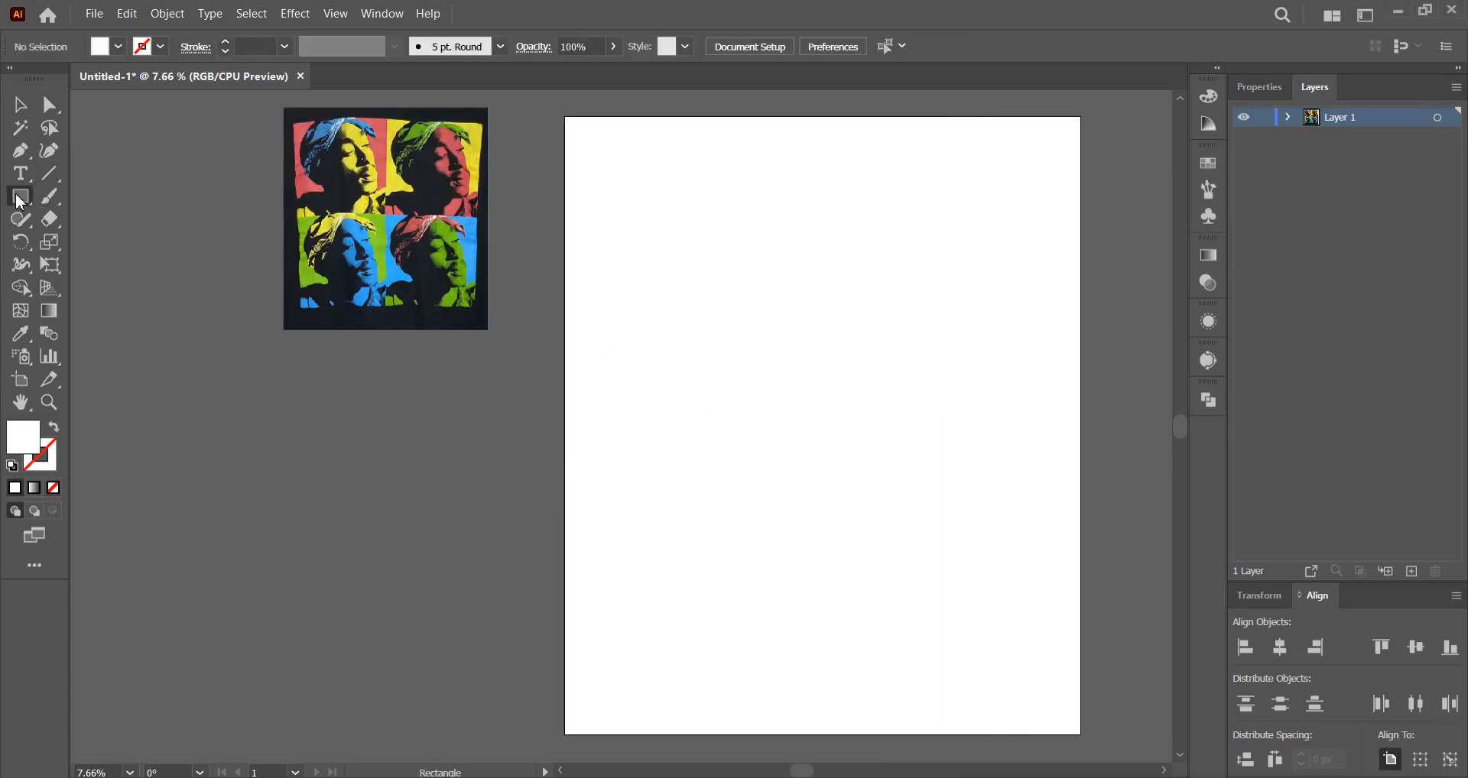
pyautogui.moveTo(392, 361); pyautogui.dragTo(487, 372)
pyautogui.press('v')
pyautogui.click(423, 416)
pyautogui.moveTo(483, 362); pyautogui.dragTo(481, 417)
pyautogui.hotkey('ctrl', 'd')
pyautogui.hotkey('ctrl', 'd')
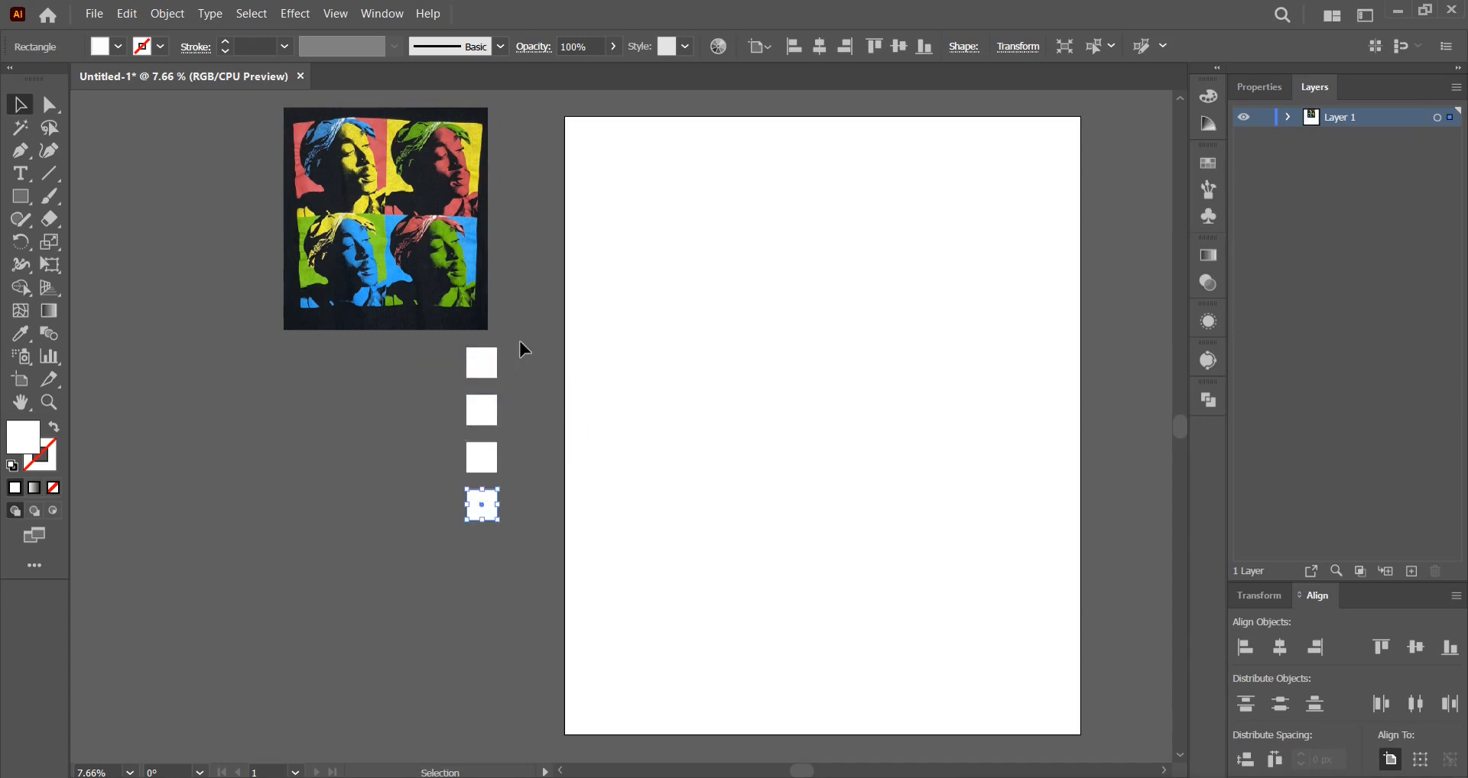
# Fill the lowest square with the reference image's blue and the one above it with its green
pyautogui.click(25, 333)
pyautogui.click(462, 265)
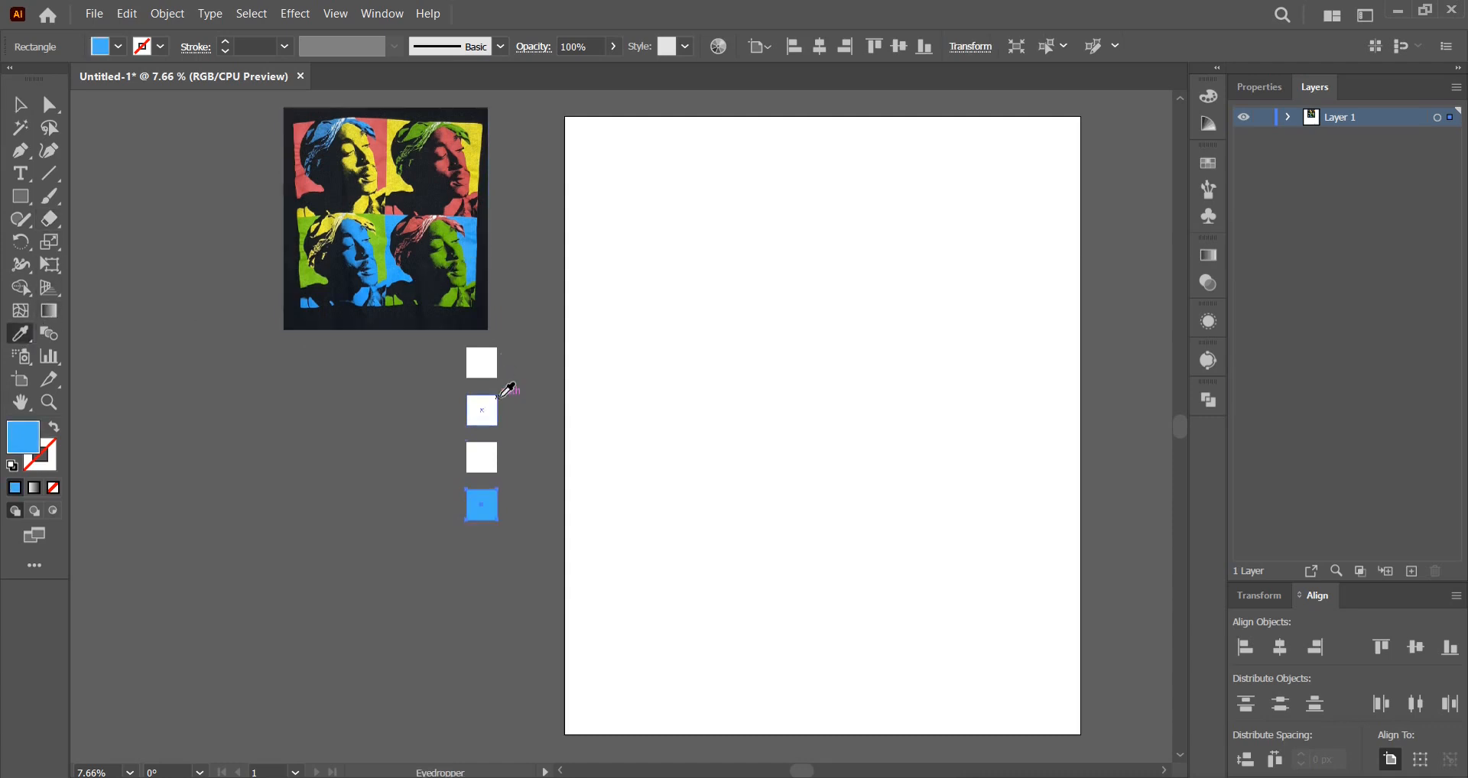
pyautogui.press('v')
pyautogui.click(482, 463)
pyautogui.press('i')
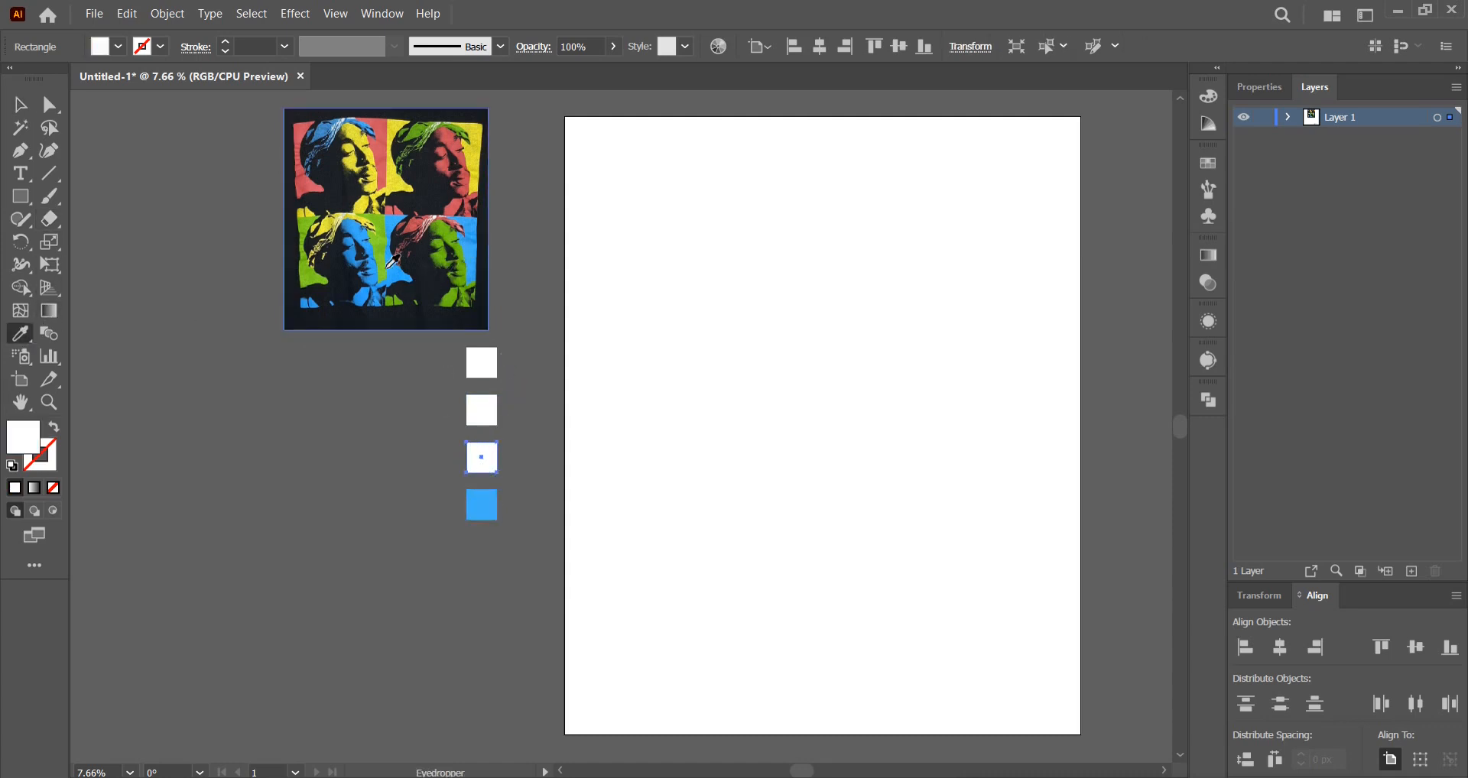
pyautogui.click(308, 232)
pyautogui.press('v')
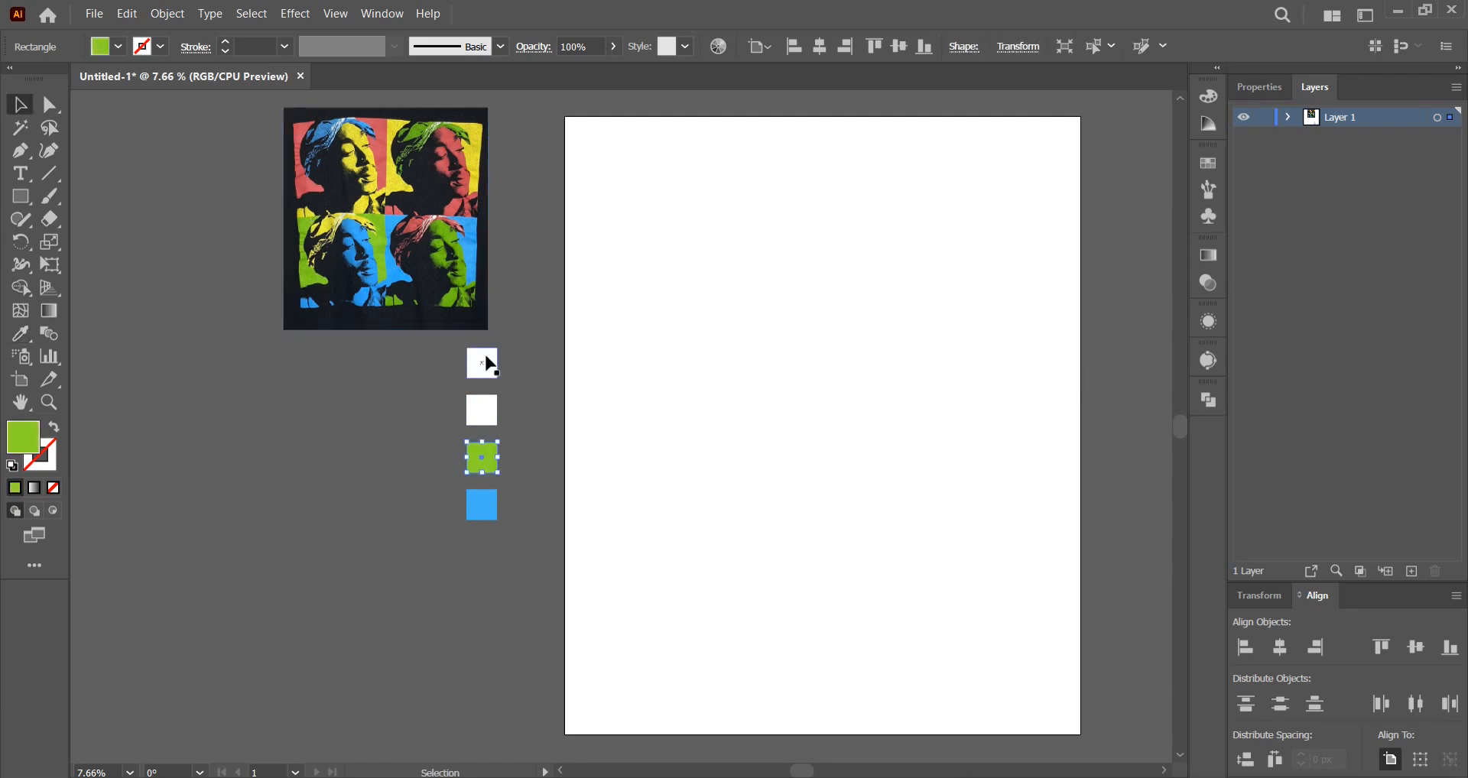
# Fill the second square from the top with the reference image's yellow and the top square with its red
pyautogui.click(482, 410)
pyautogui.press('i')
pyautogui.click(483, 153)
pyautogui.press('v')
pyautogui.click(482, 363)
pyautogui.press('i')
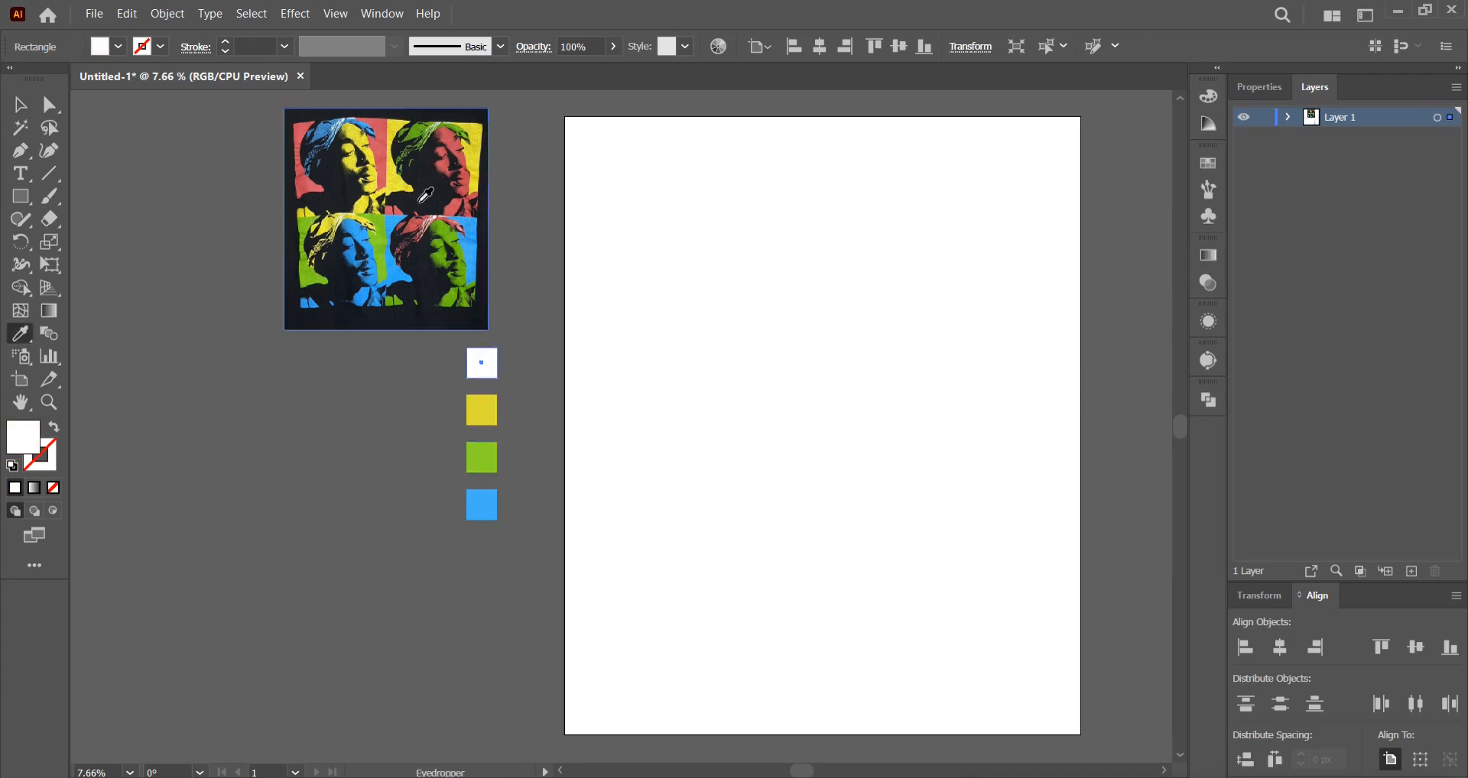
pyautogui.click(303, 123)
pyautogui.press('v')
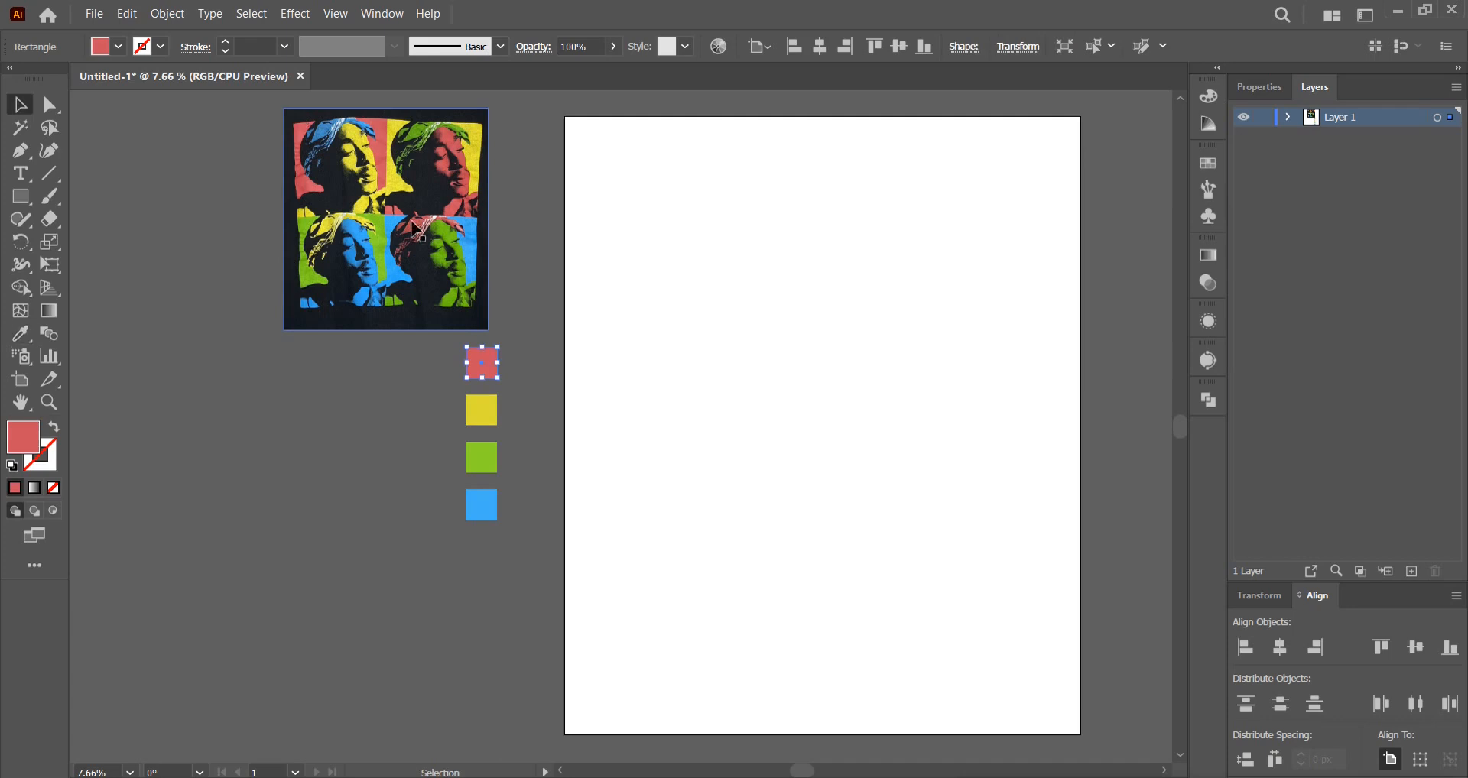
# Place the downloaded boombox image below the reference picture, beside the column of colour squares
pyautogui.click(515, 311)
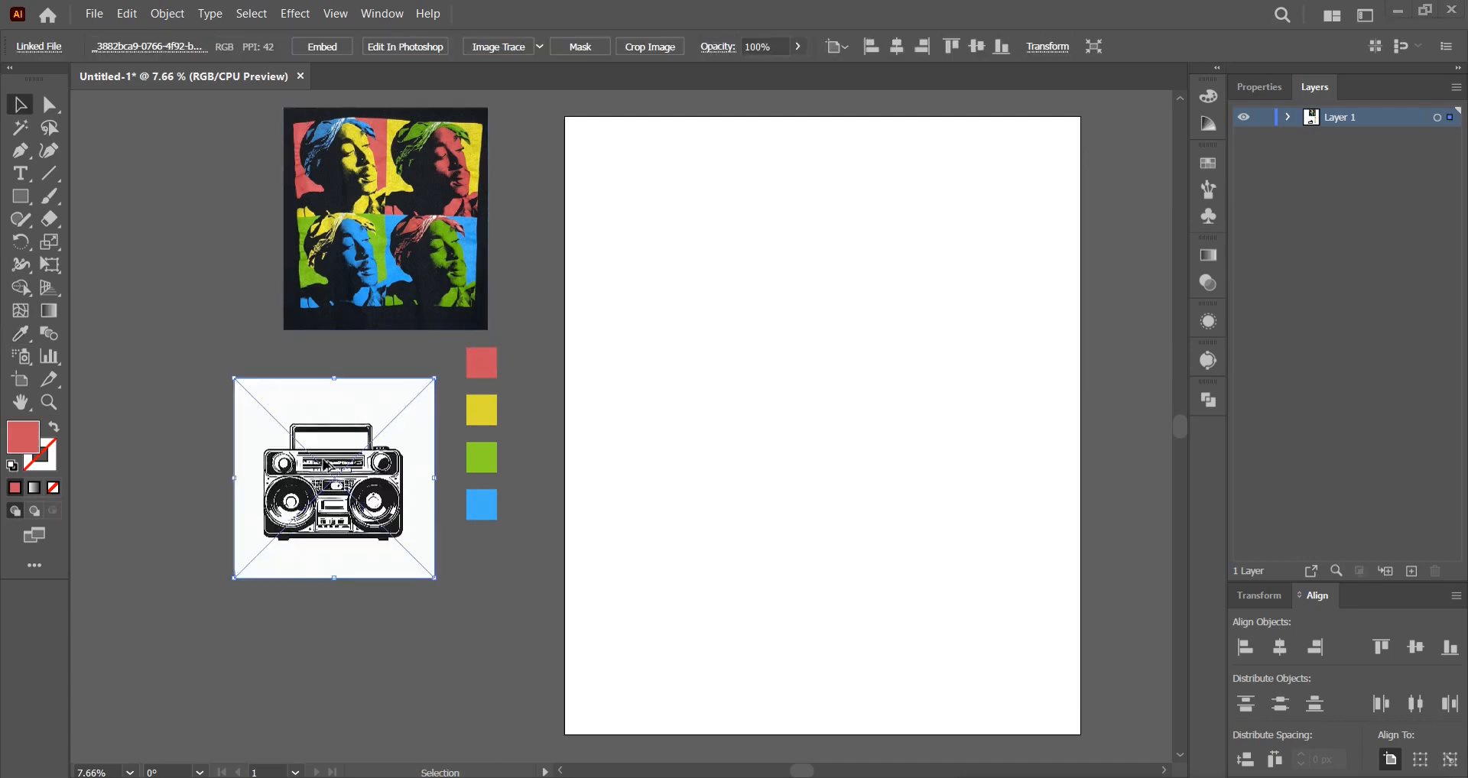
pyautogui.scroll(5, 325, 464)
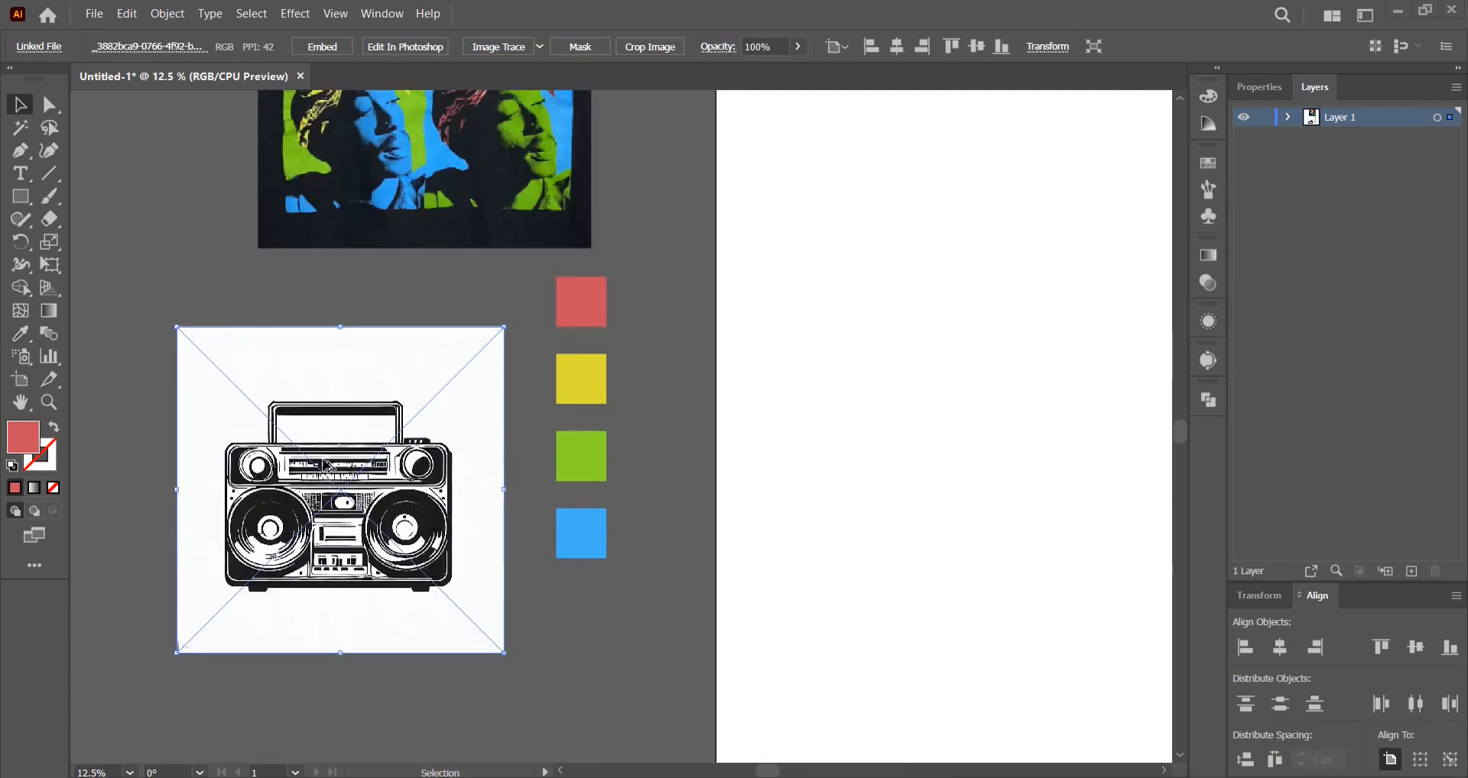
pyautogui.moveTo(548, 437); pyautogui.dragTo(558, 378)
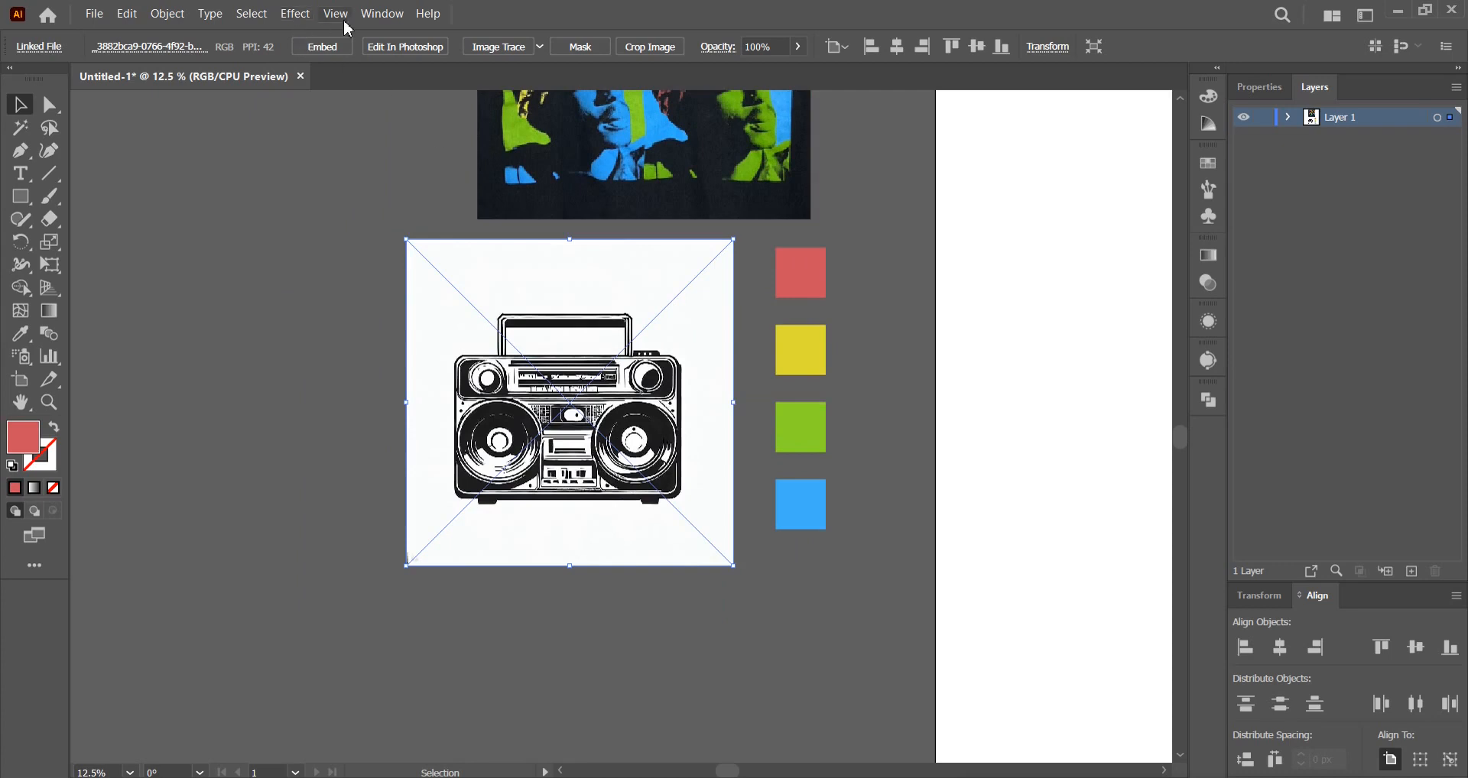
# Image Trace the boombox picture in black and white with the Default preset and expand the tracing
pyautogui.click(380, 15)
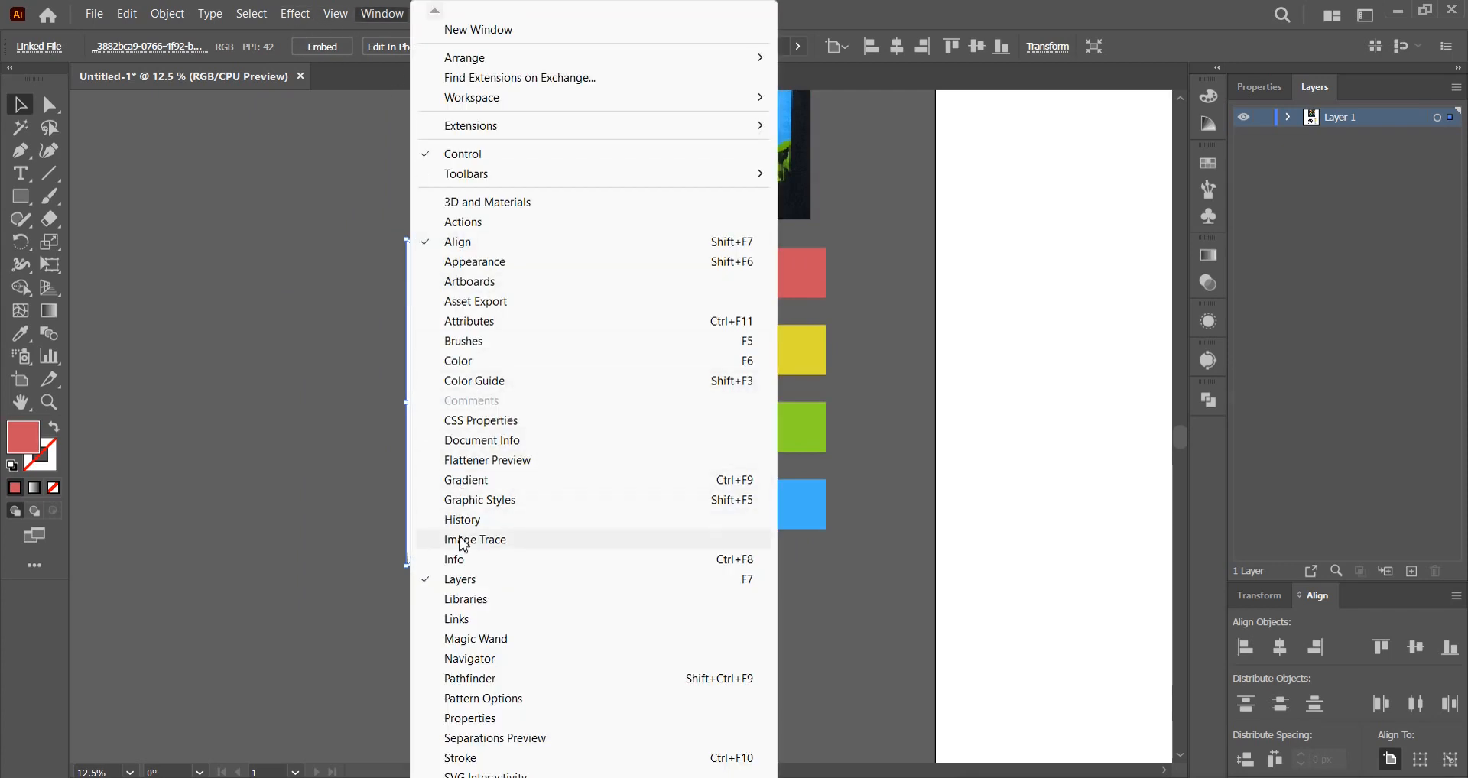
pyautogui.click(463, 540)
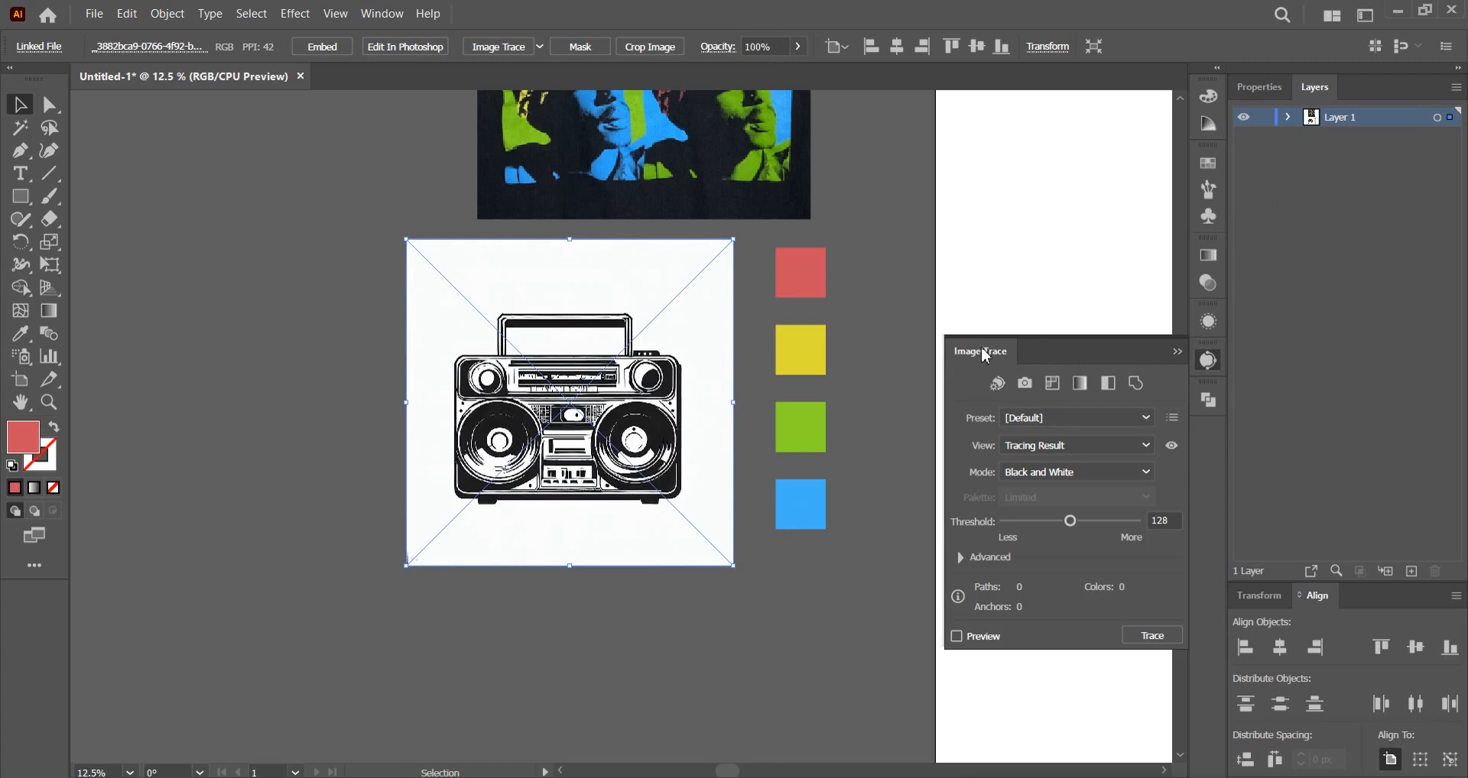
pyautogui.click(510, 49)
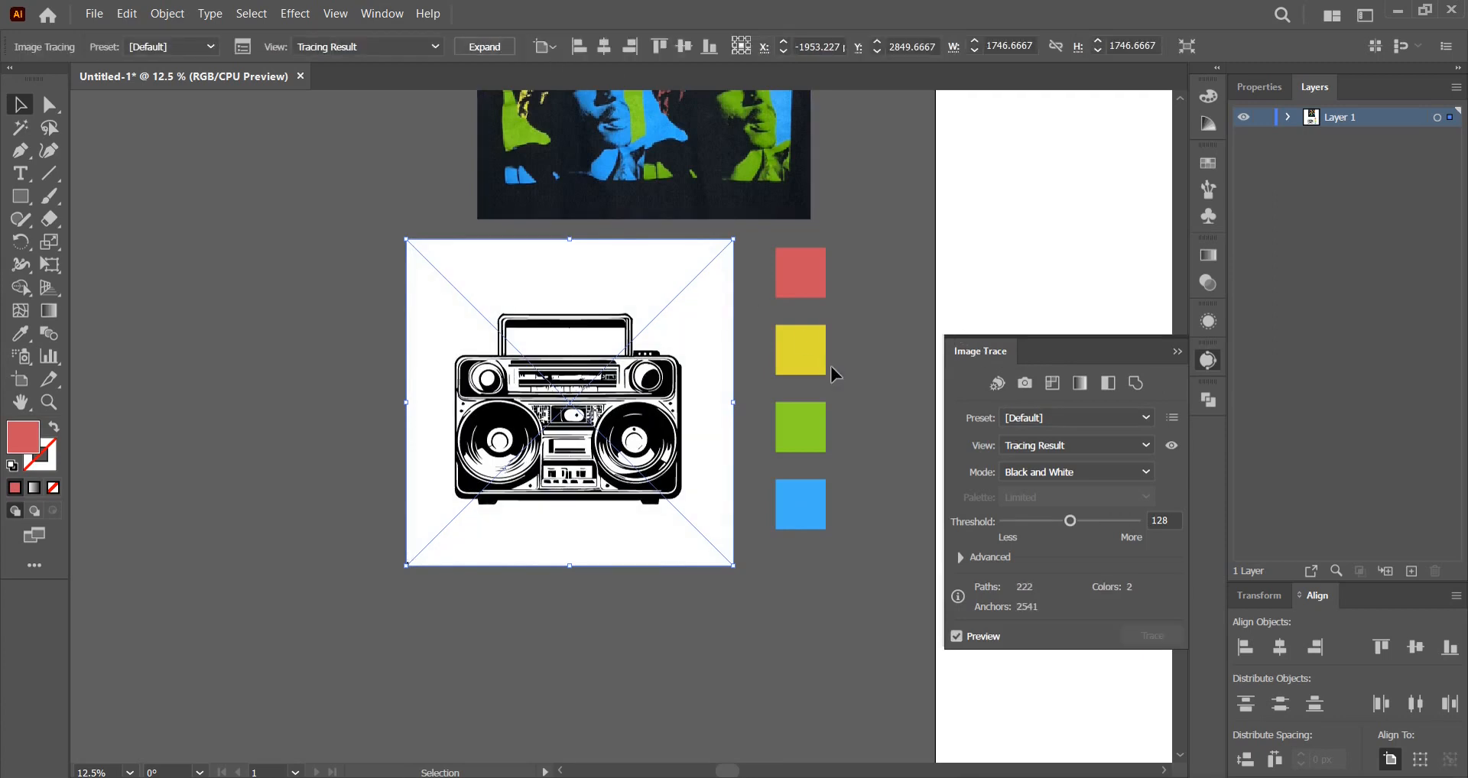
pyautogui.click(510, 47)
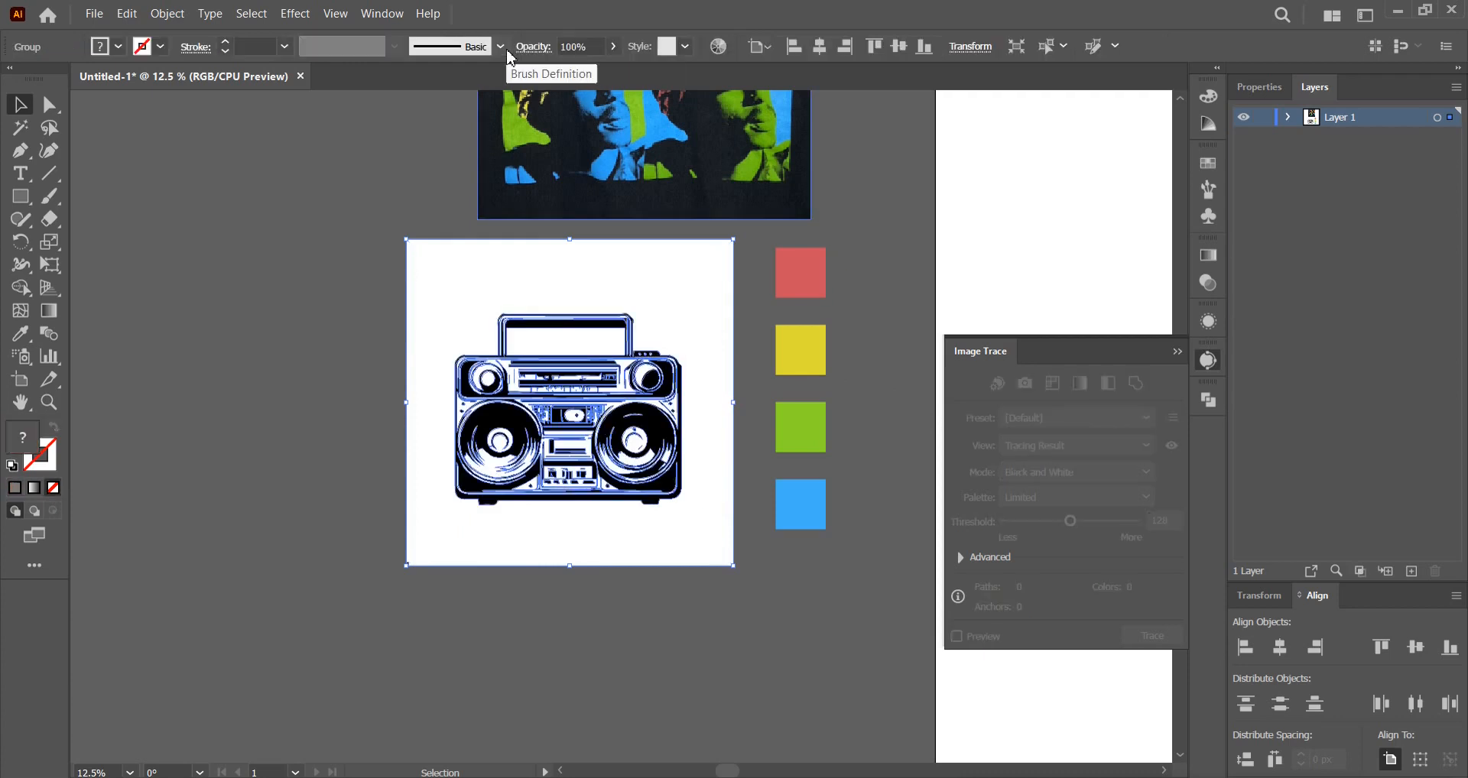
pyautogui.click(1203, 371)
# Ungroup the expanded boombox tracing into separate shapes
pyautogui.click(854, 323)
pyautogui.click(583, 379)
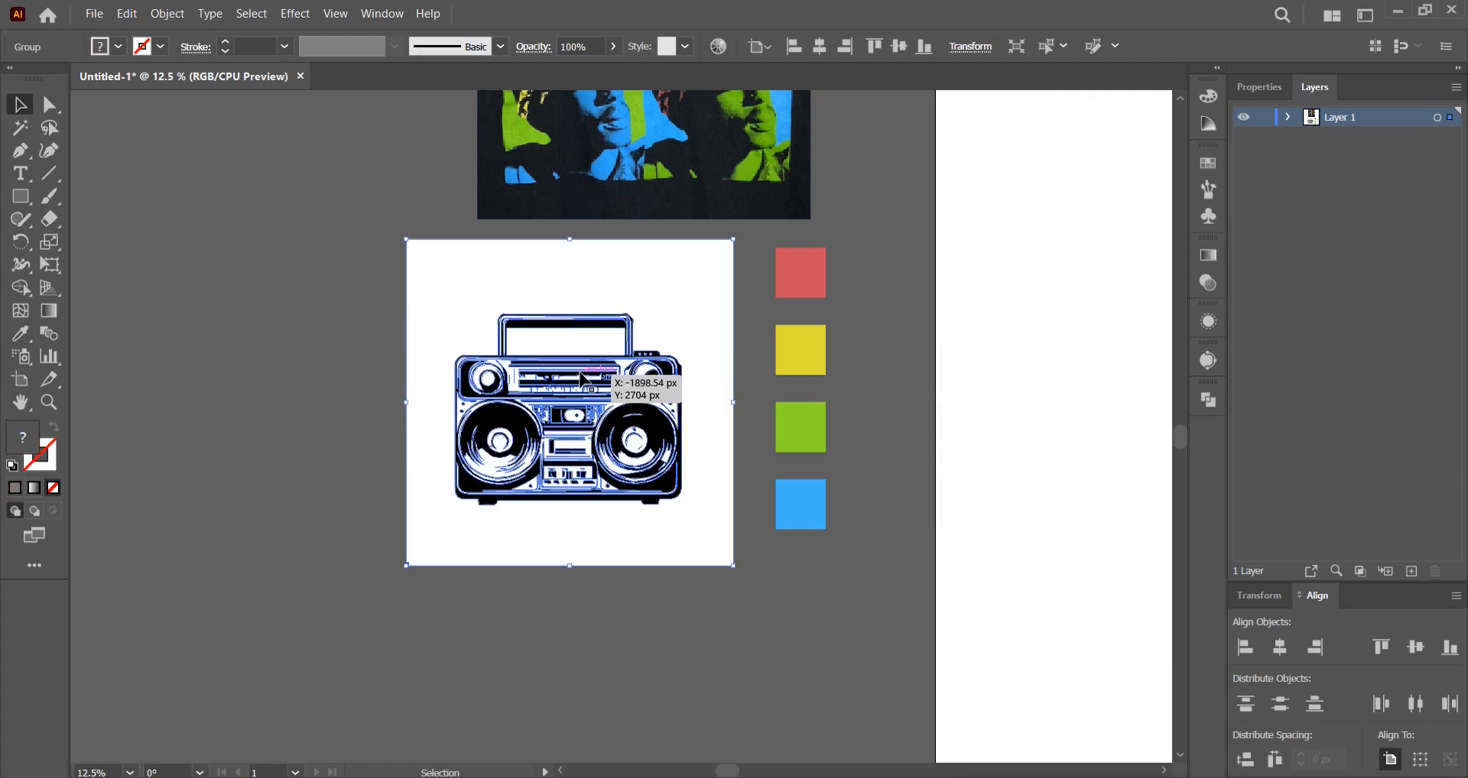
pyautogui.rightClick(608, 258)
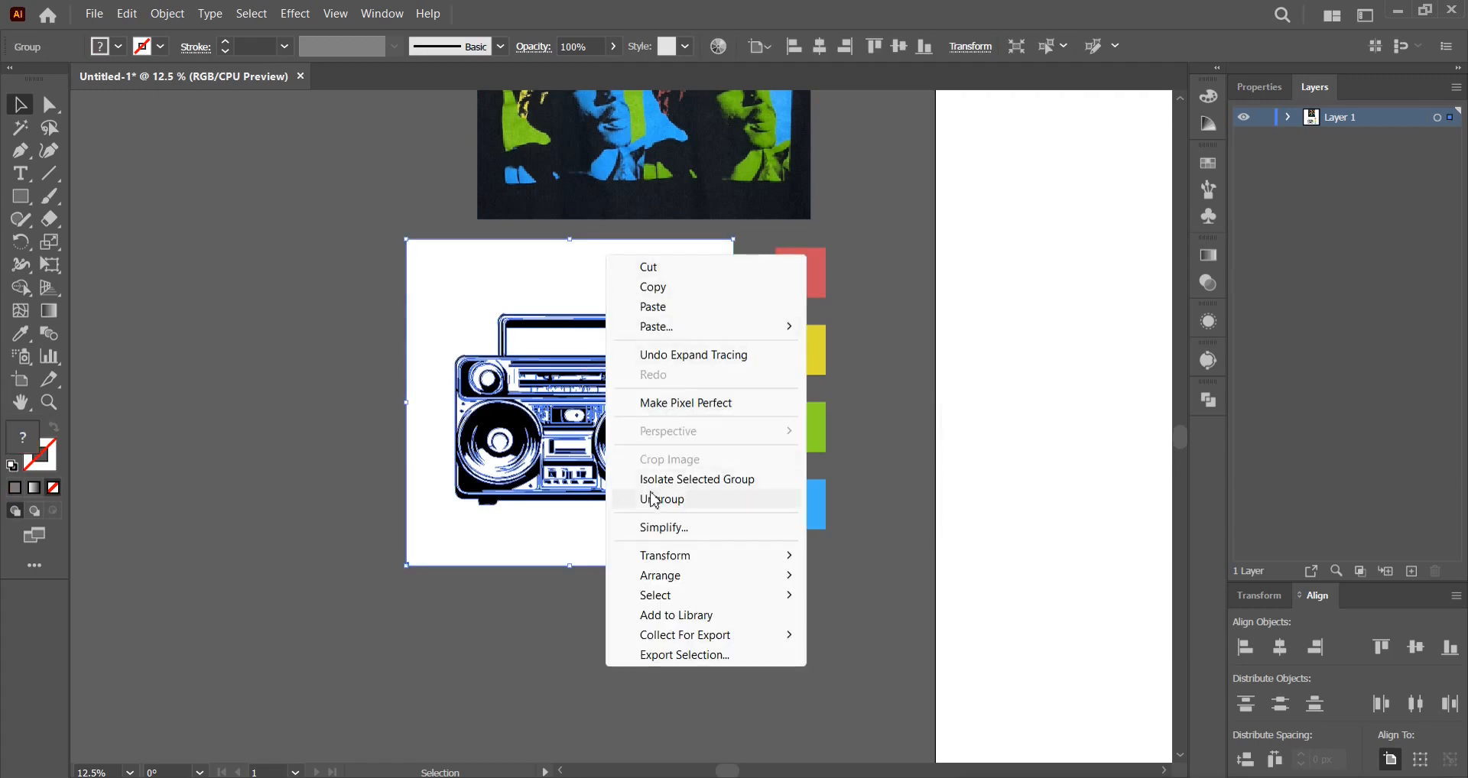
pyautogui.click(655, 499)
pyautogui.click(635, 603)
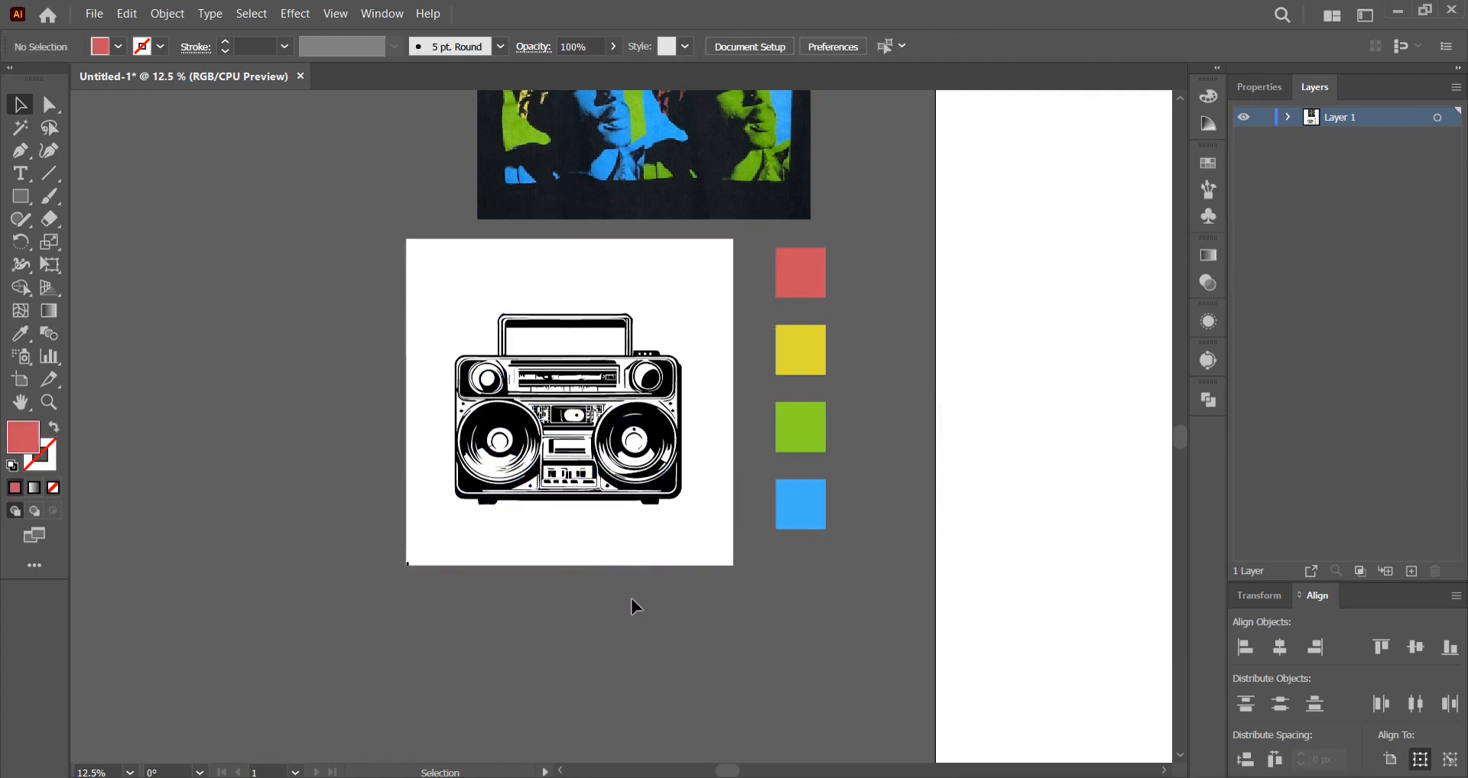
# Delete the white background around the boombox, the white shape inside its handle and the stray speck below it
pyautogui.moveTo(631, 563); pyautogui.dragTo(327, 510)
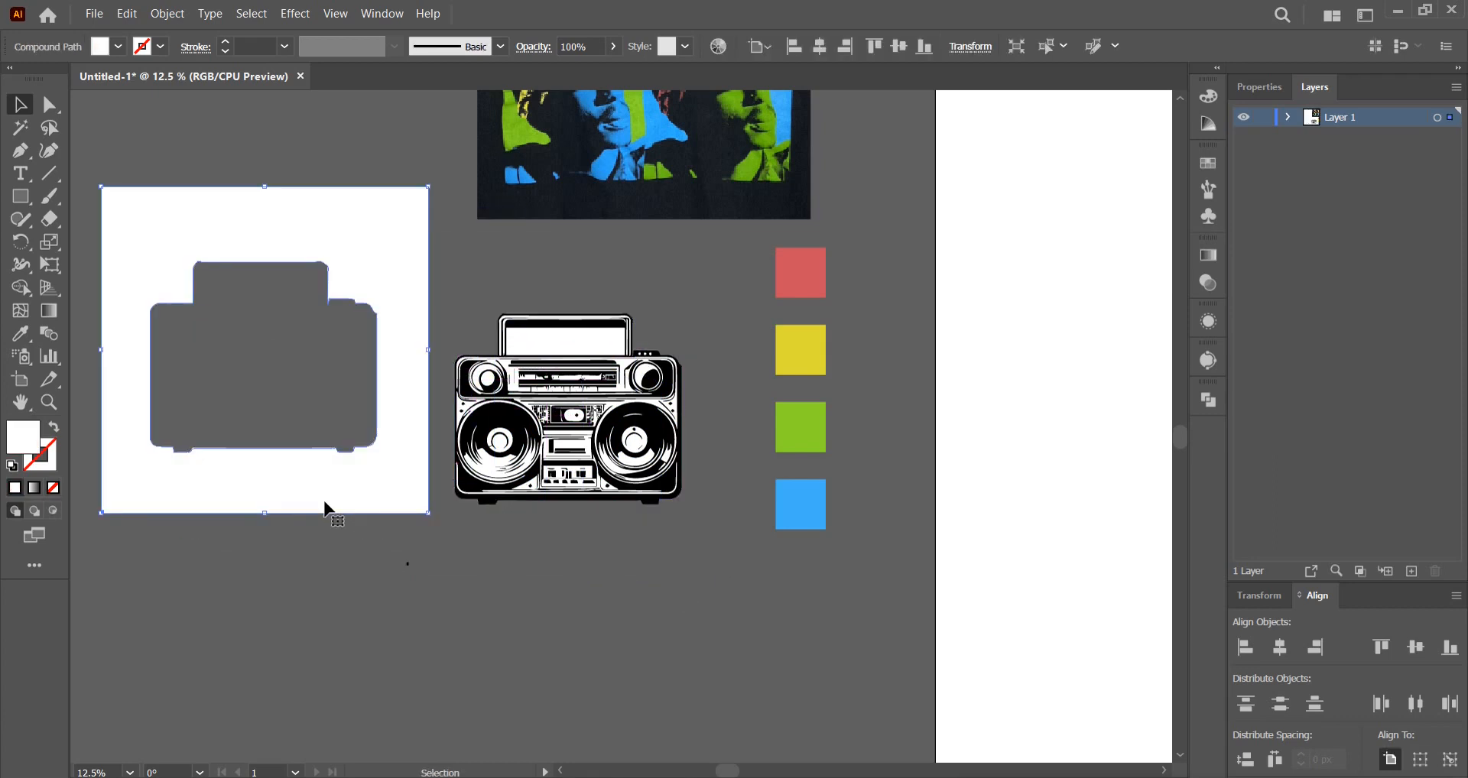
pyautogui.press('Delete')
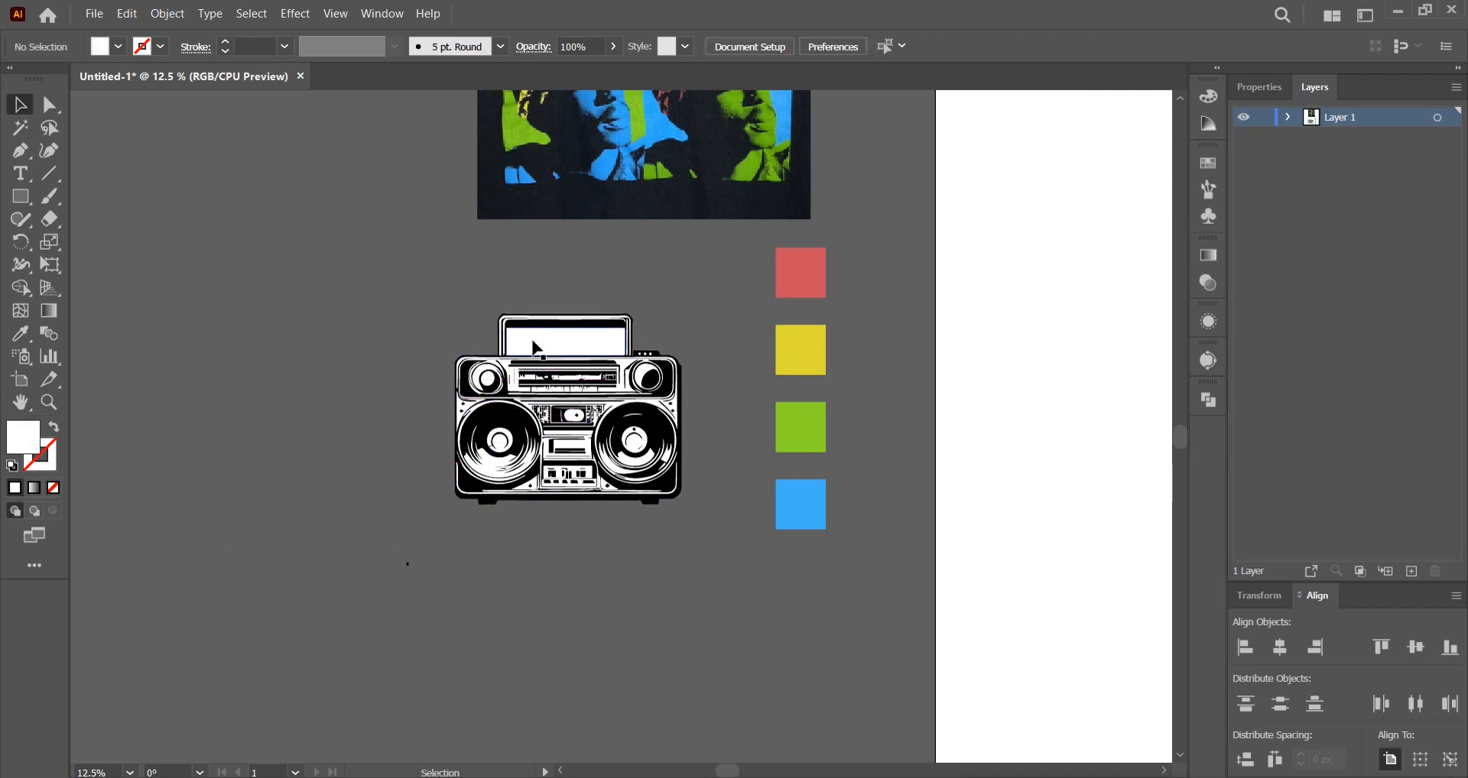
pyautogui.moveTo(345, 560); pyautogui.dragTo(486, 654)
pyautogui.press('Delete')
pyautogui.scroll(2, 567, 421)
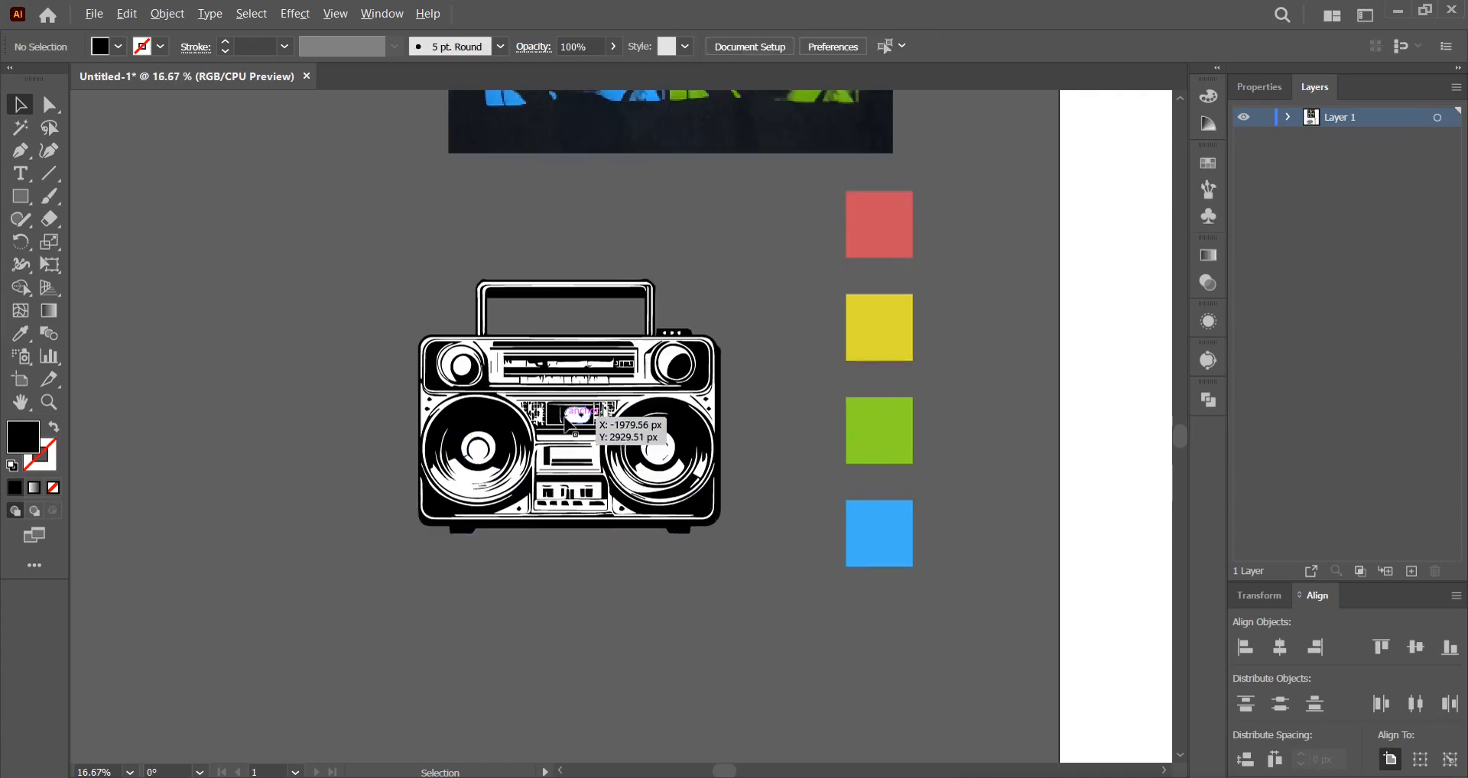
# Try moving the boombox's black compound path away from its white shapes, and undo the move
pyautogui.moveTo(465, 422); pyautogui.dragTo(304, 379)
pyautogui.hotkey('ctrl', 'z')
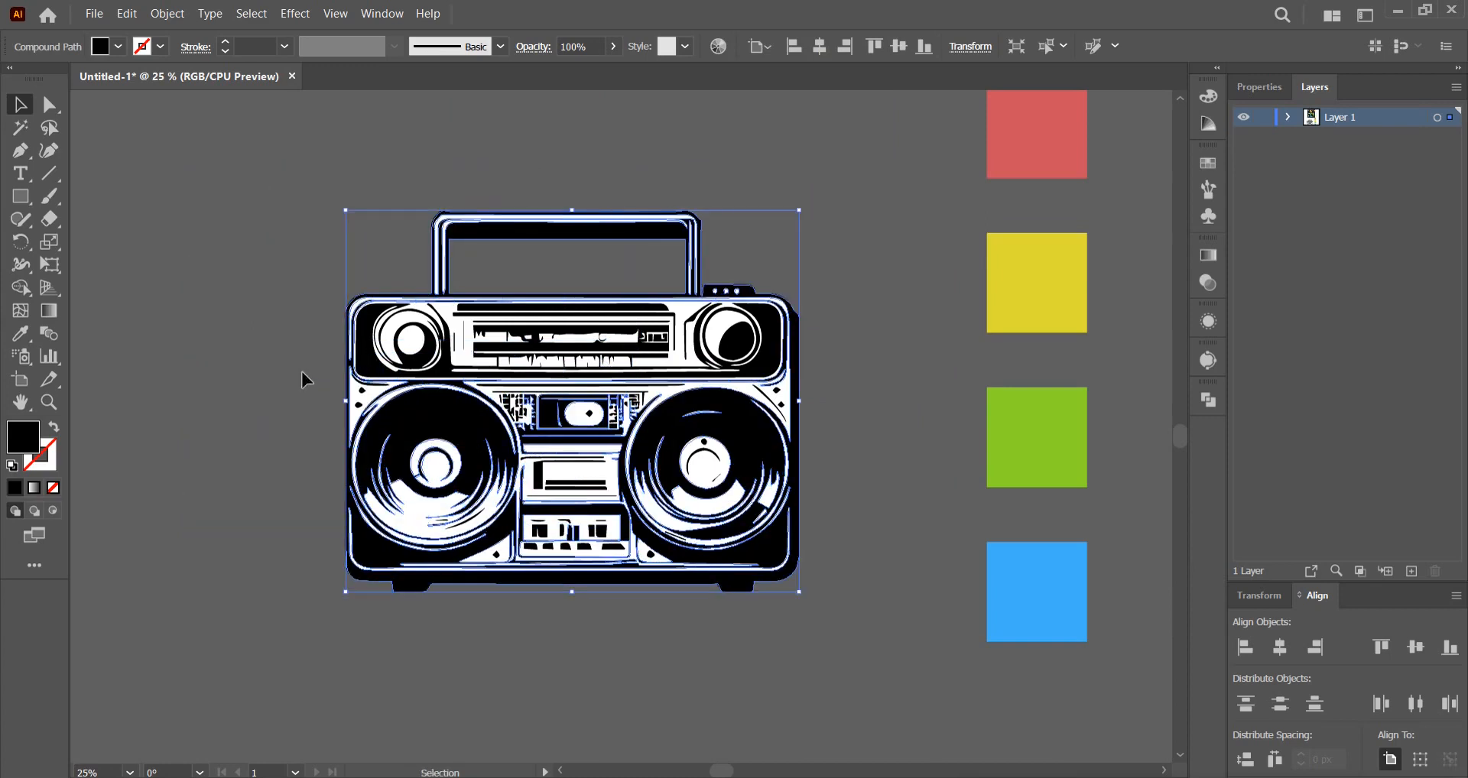
# Select every shape sharing the boombox's black fill colour and group them
pyautogui.click(252, 14)
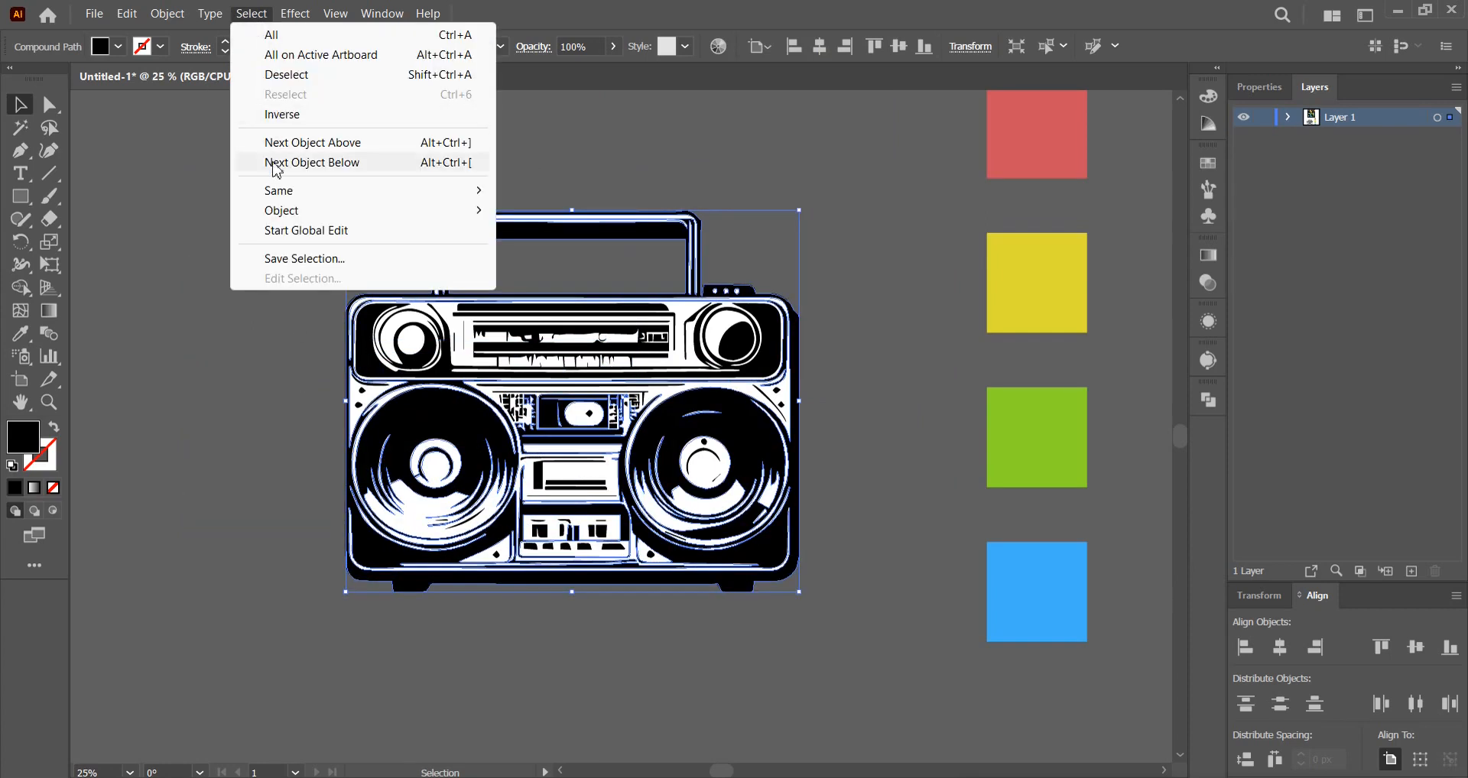
pyautogui.moveTo(291, 191)
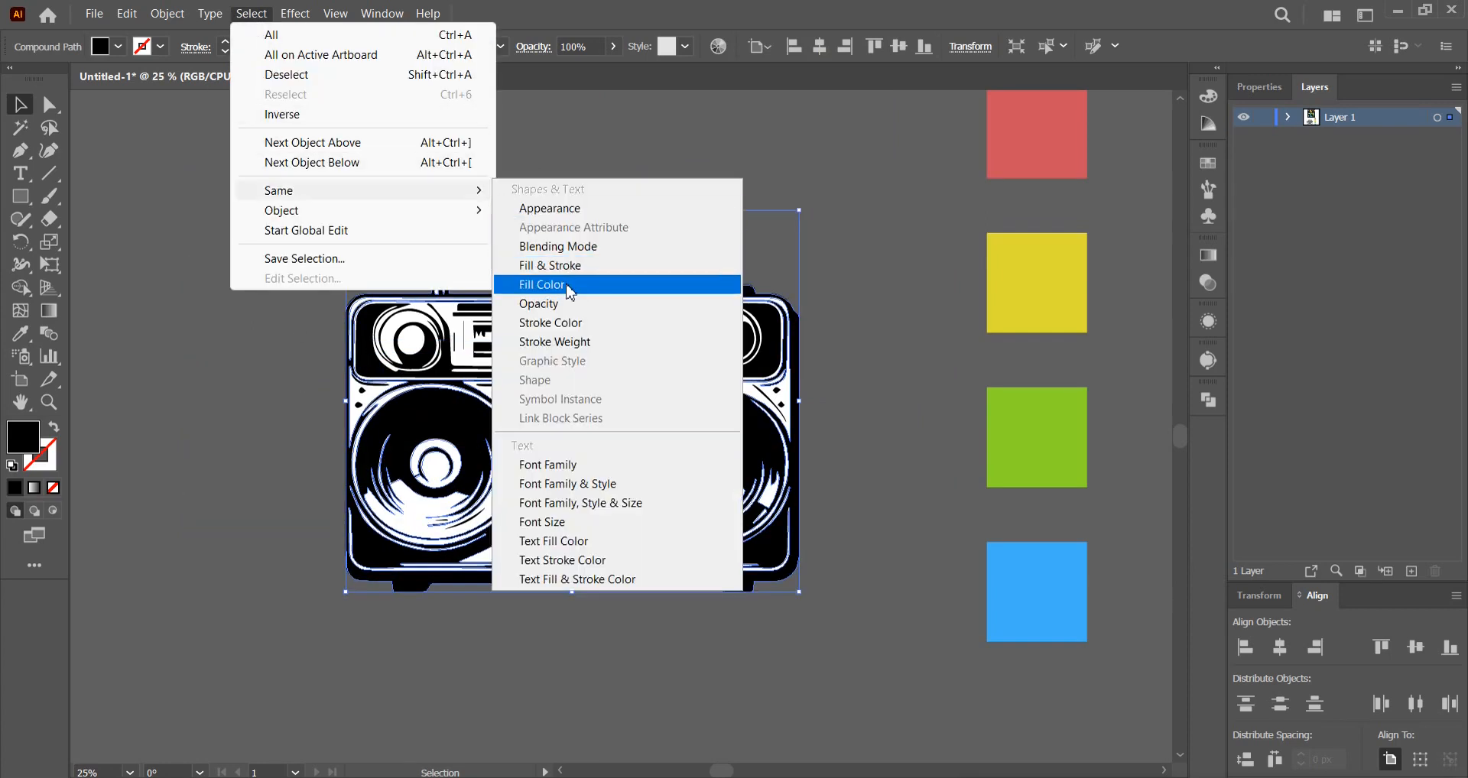
pyautogui.click(569, 291)
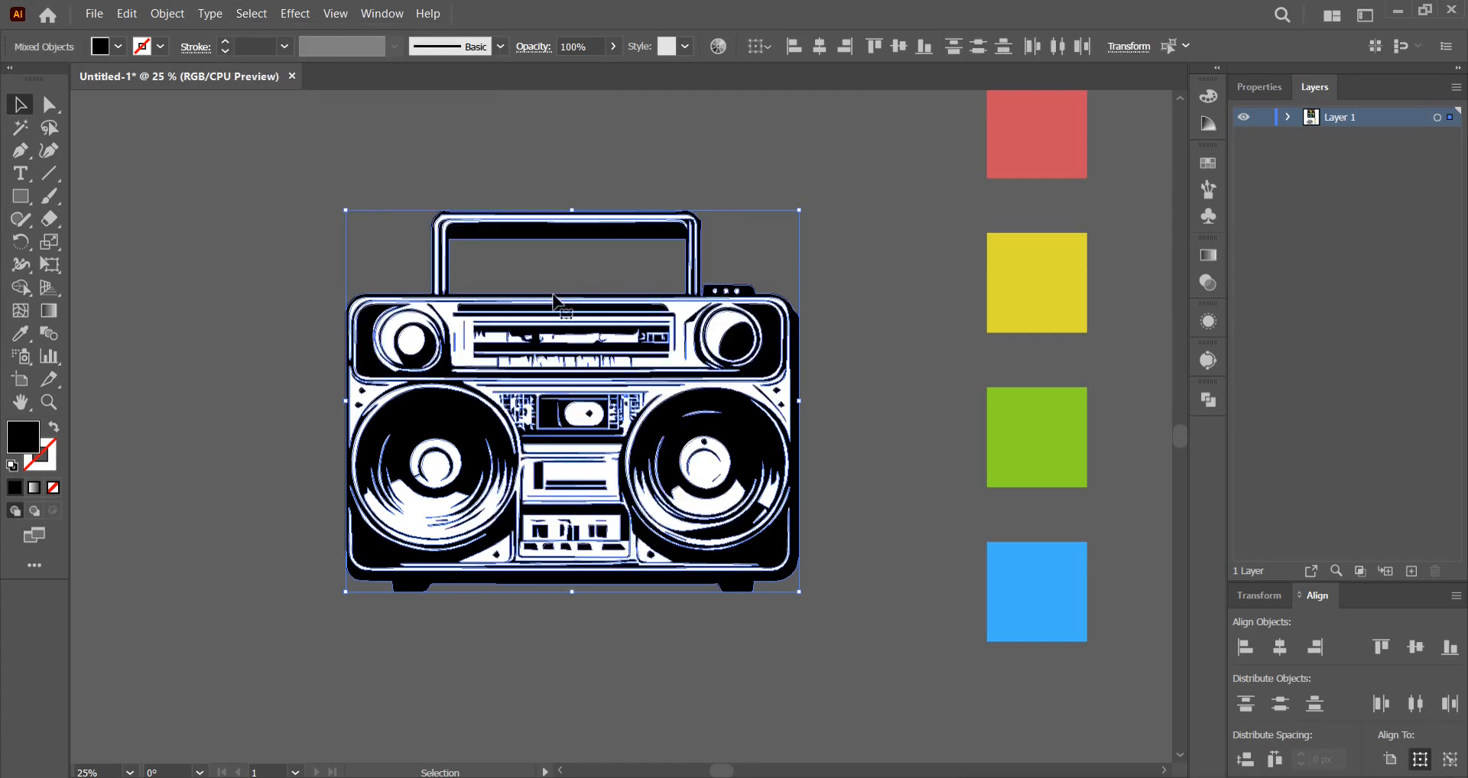
pyautogui.rightClick(463, 403)
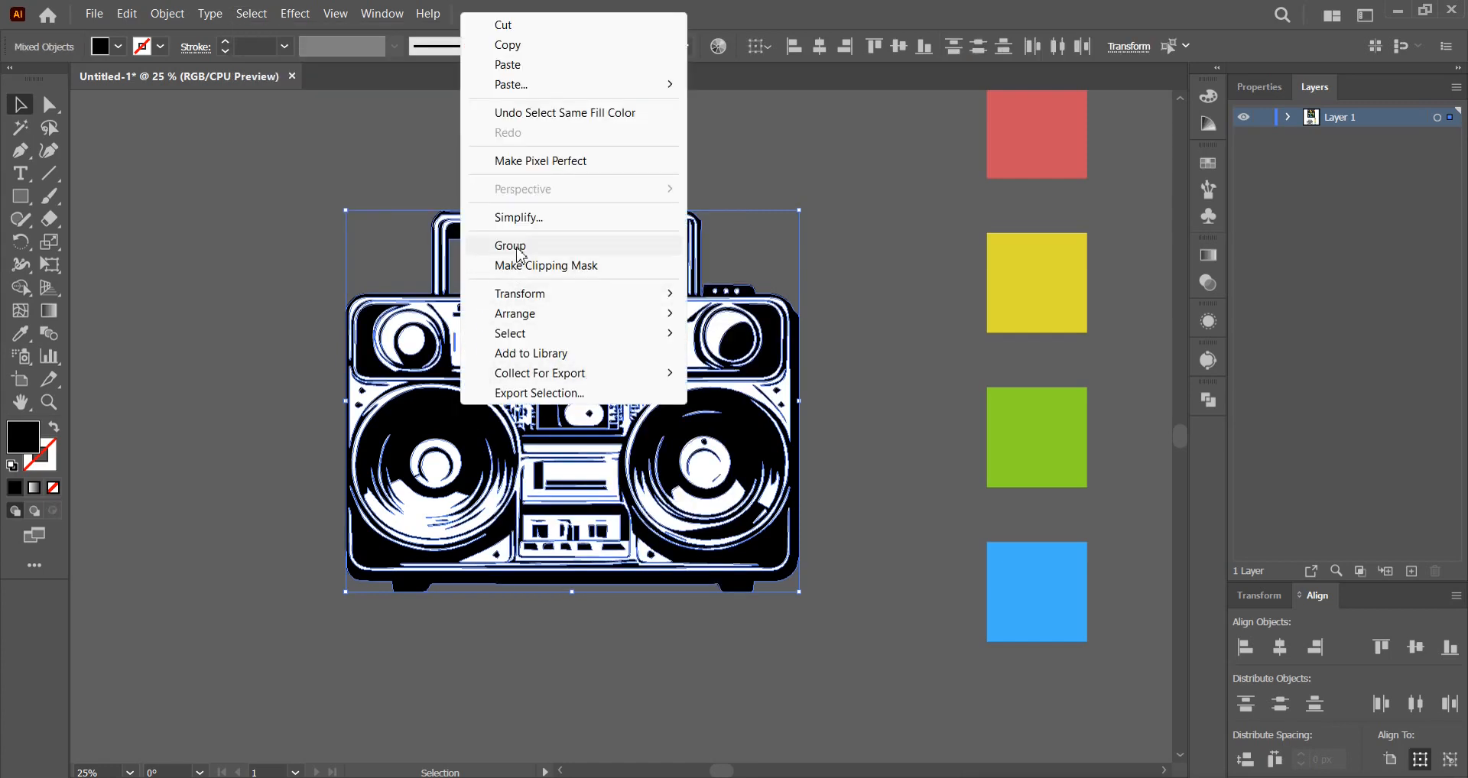
pyautogui.click(511, 245)
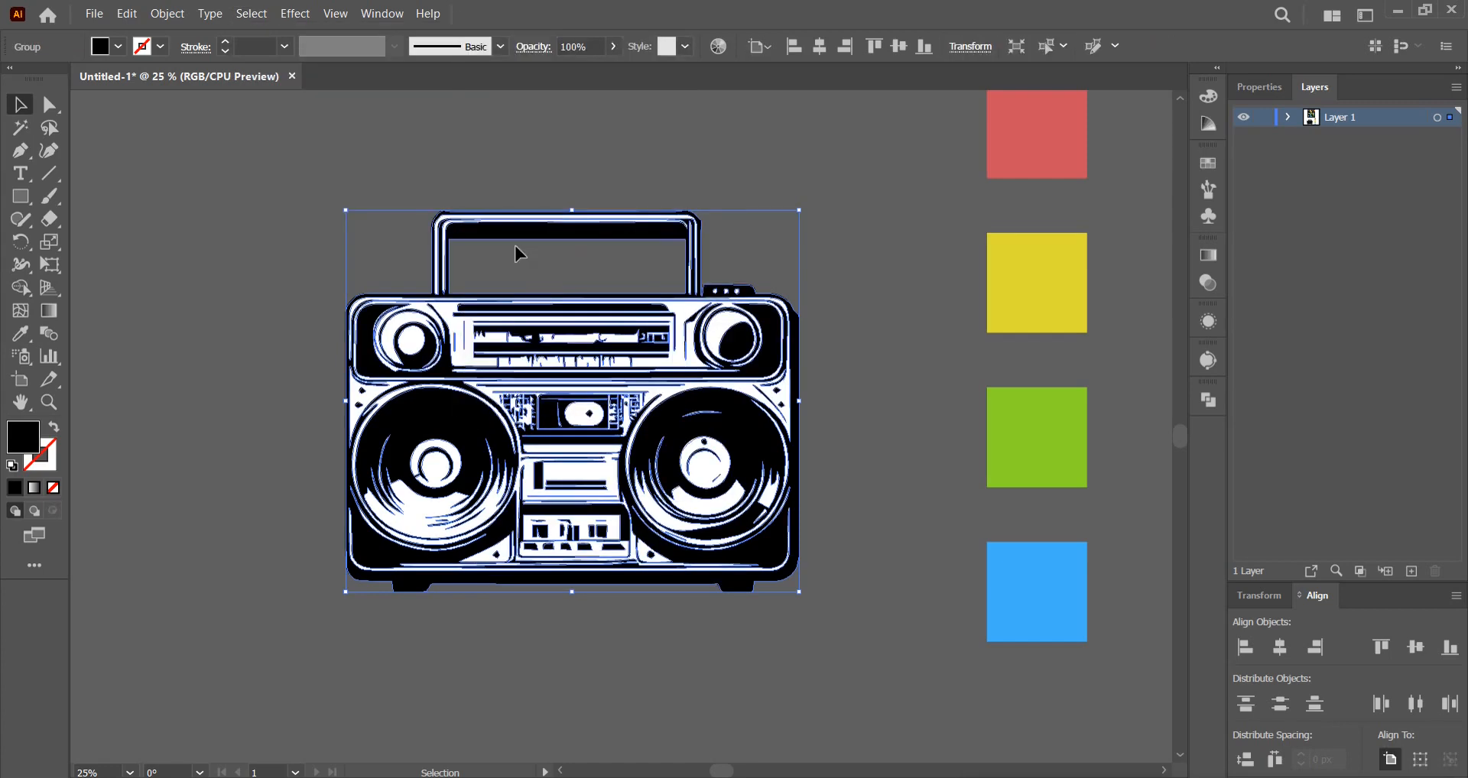
# Expand Layer 1 to list its objects and hide the black group
pyautogui.click(1289, 119)
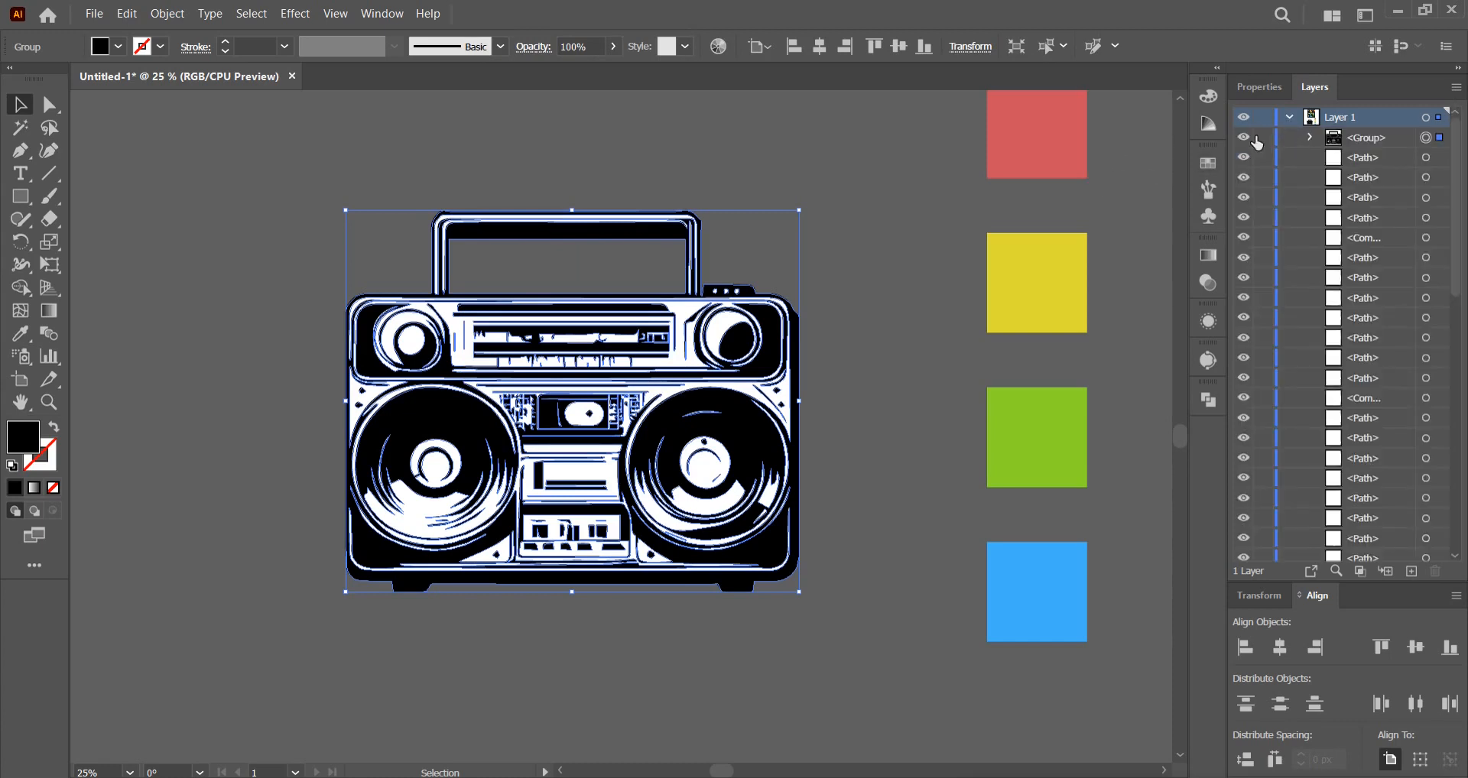
pyautogui.click(1240, 141)
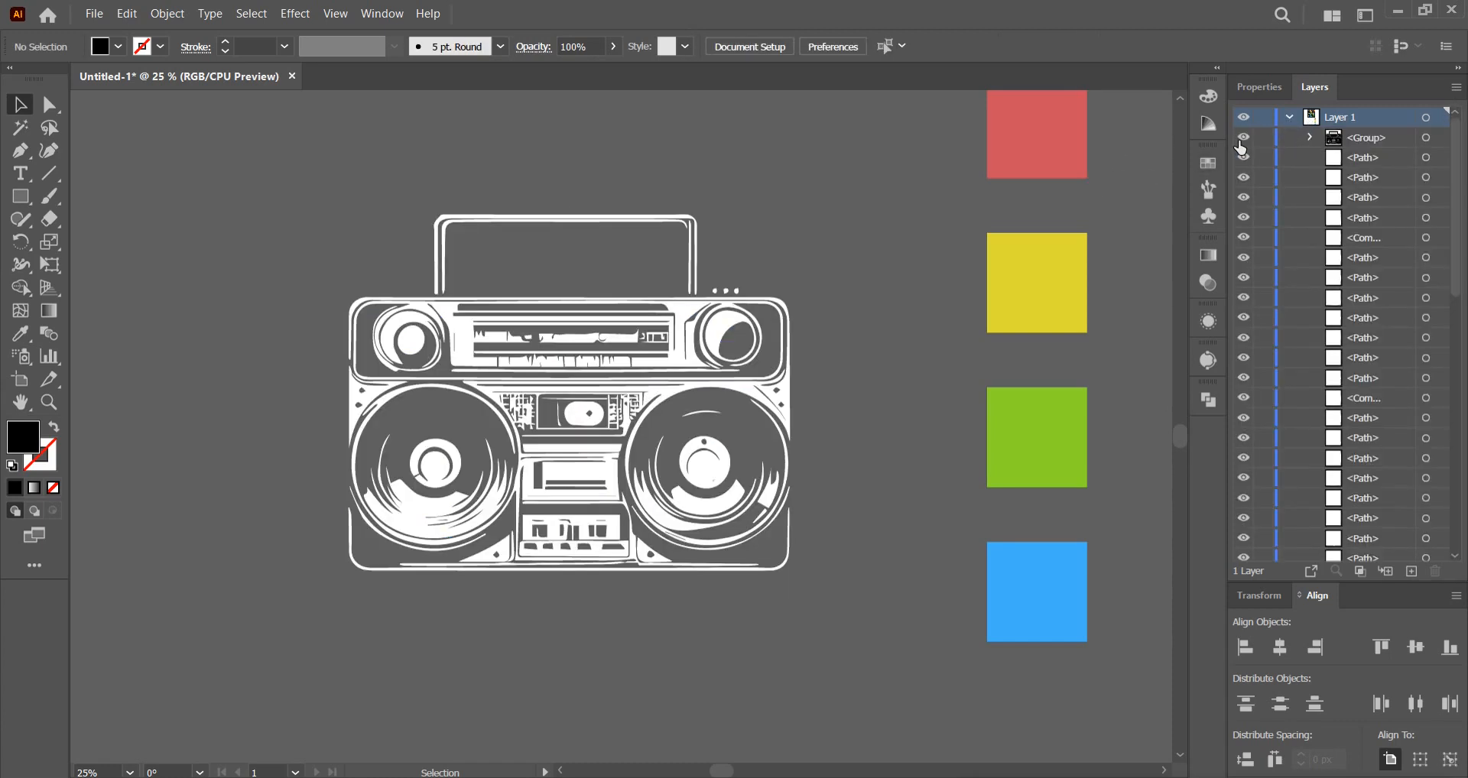
pyautogui.click(1240, 142)
pyautogui.click(1240, 142)
# Group the white shapes of the boombox's upper tuner panel, including both knobs, and hide that group
pyautogui.scroll(-1, 884, 268)
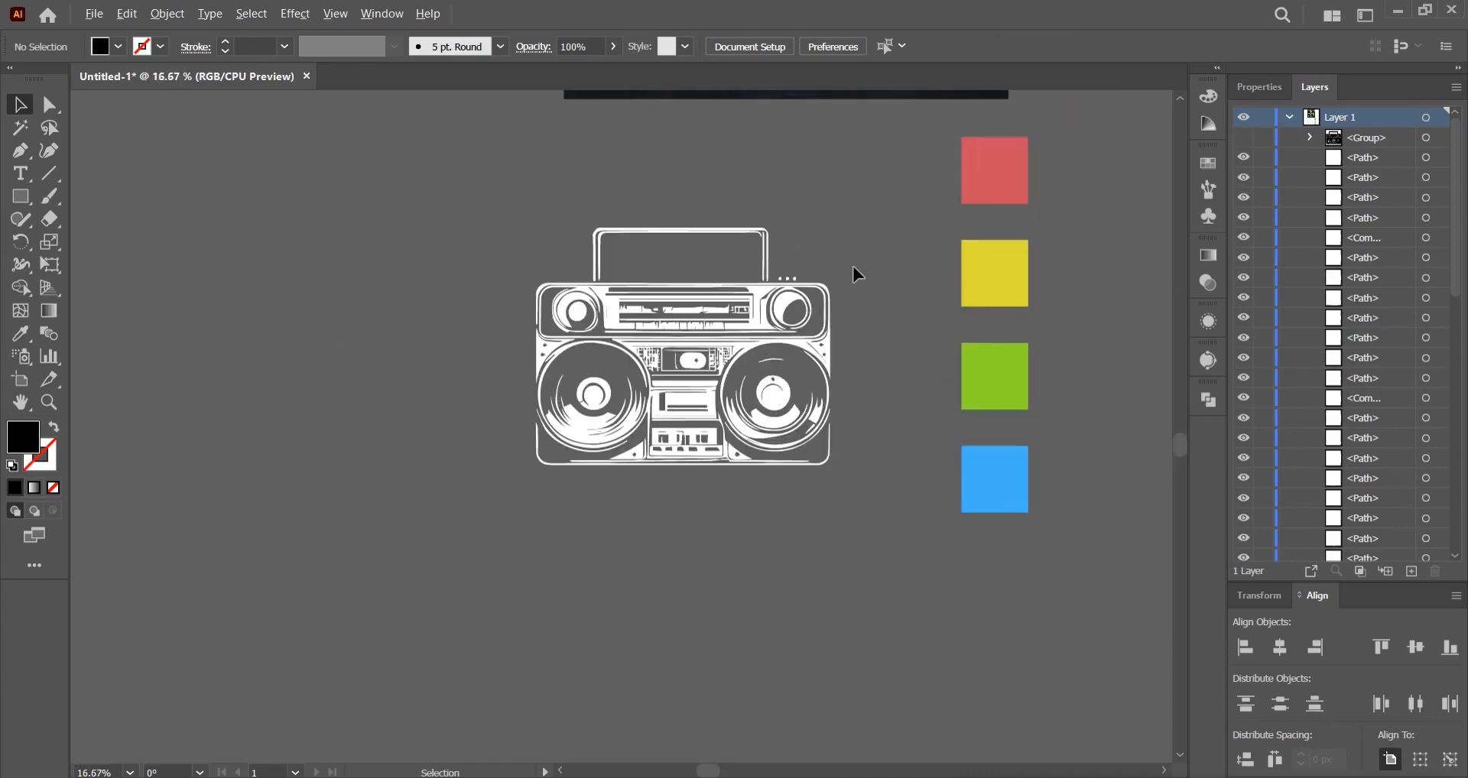
pyautogui.scroll(3, 858, 273)
pyautogui.moveTo(542, 255); pyautogui.dragTo(577, 240)
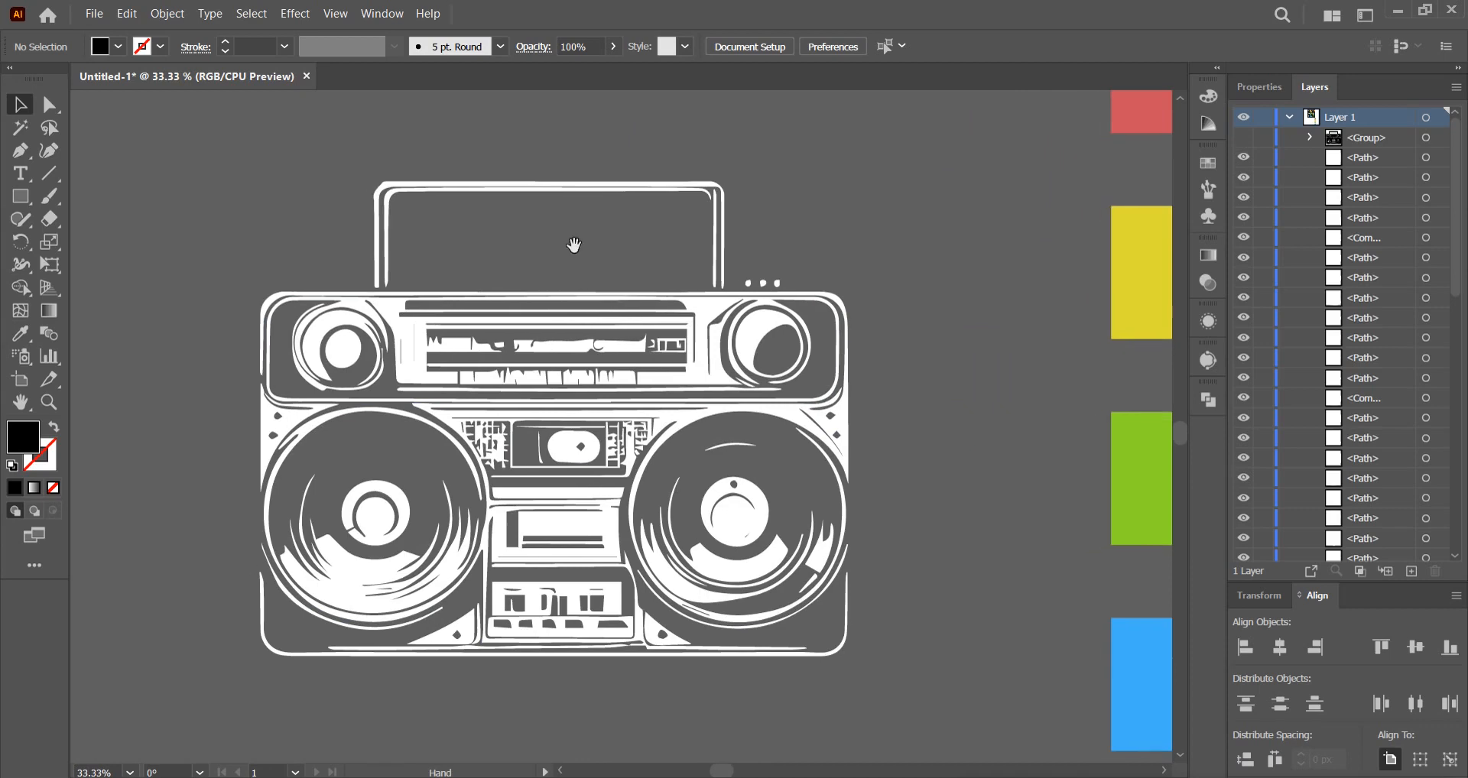
pyautogui.scroll(1, 579, 278)
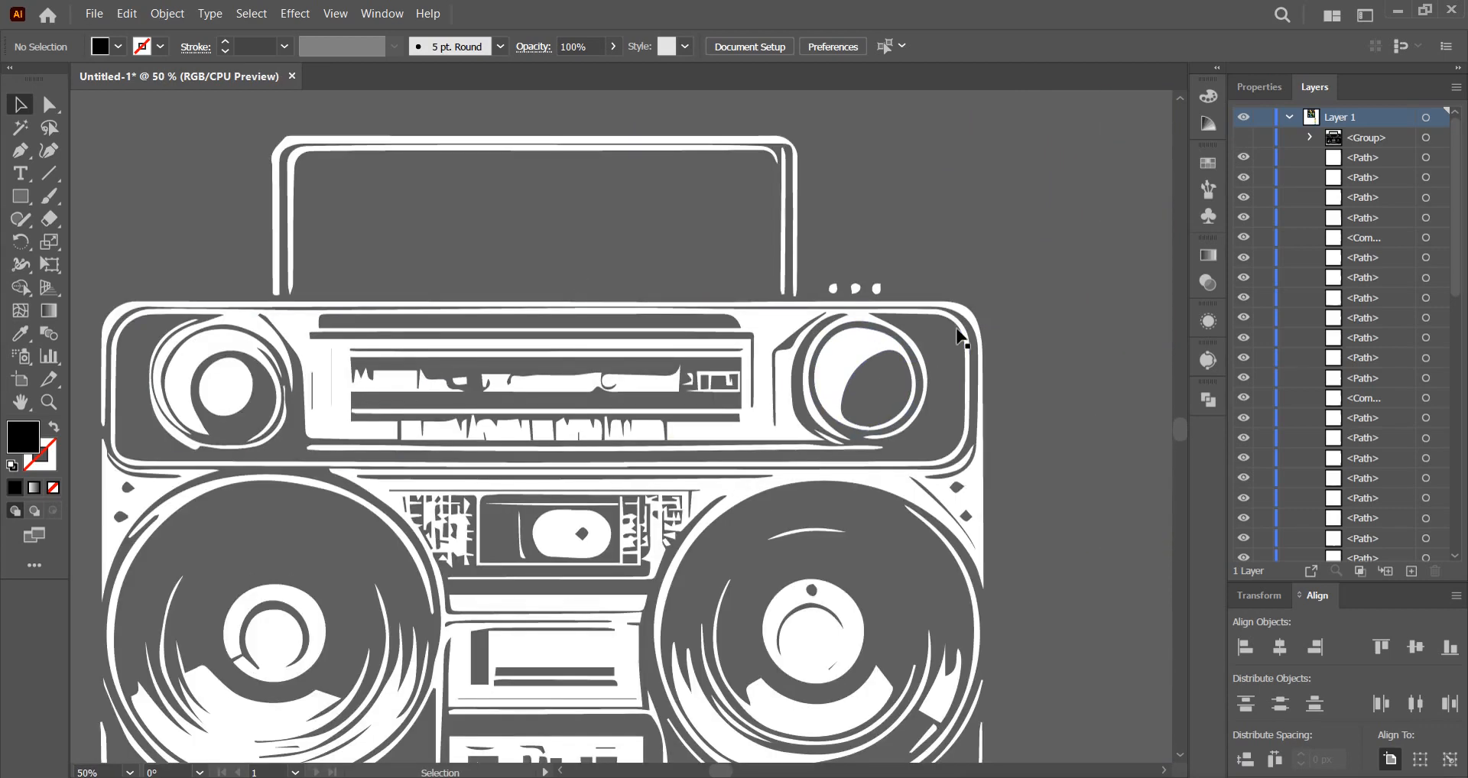
pyautogui.moveTo(1463, 264); pyautogui.dragTo(1433, 230)
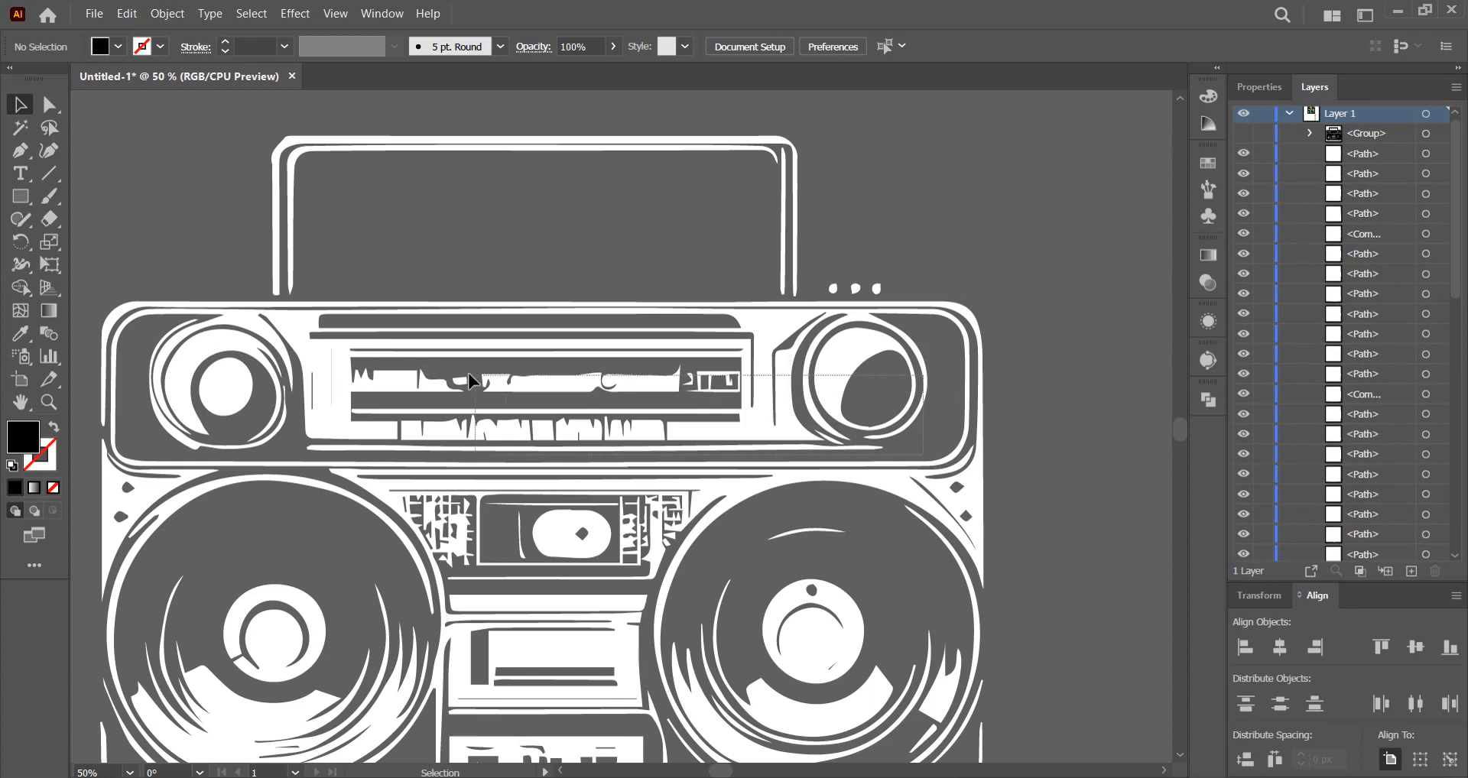
pyautogui.click(148, 328)
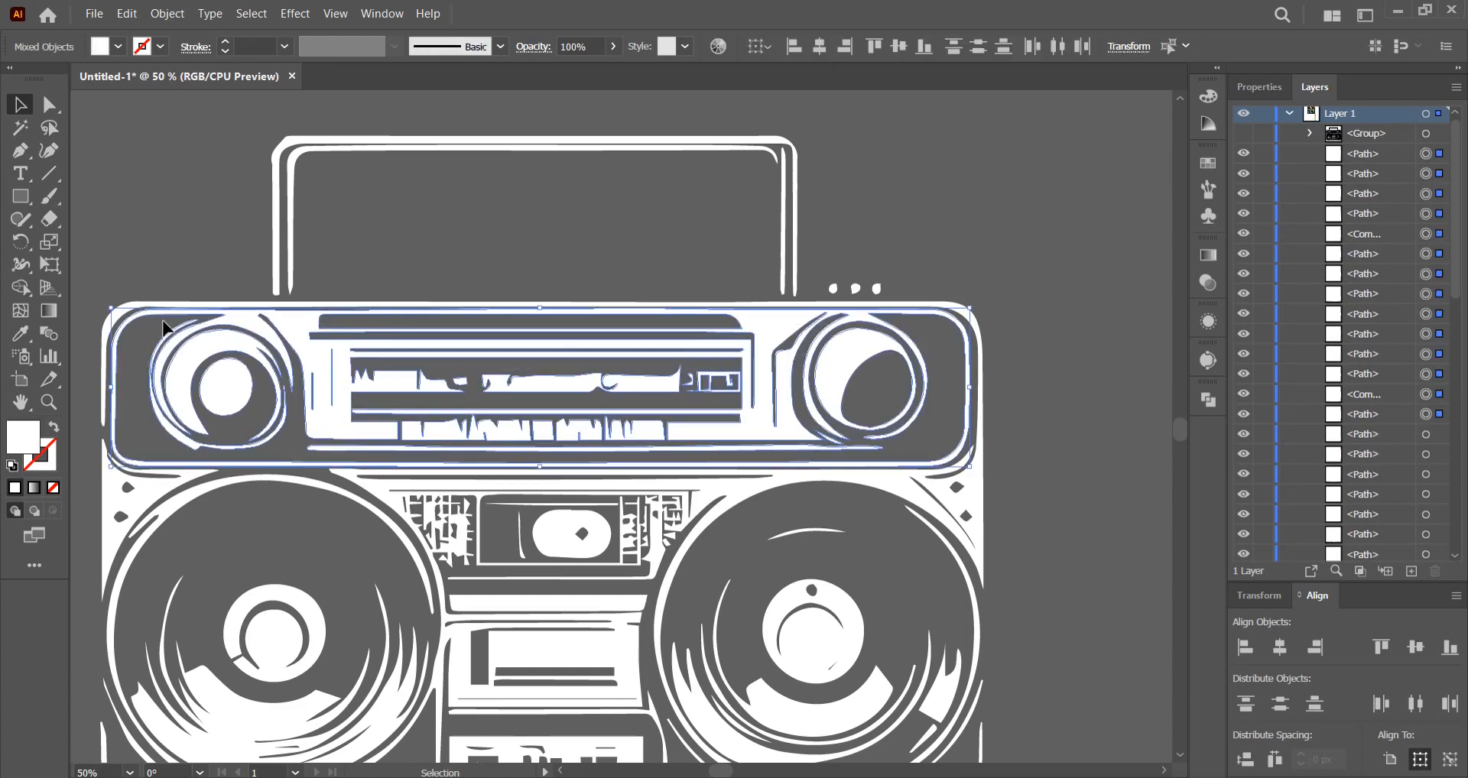
pyautogui.rightClick(771, 324)
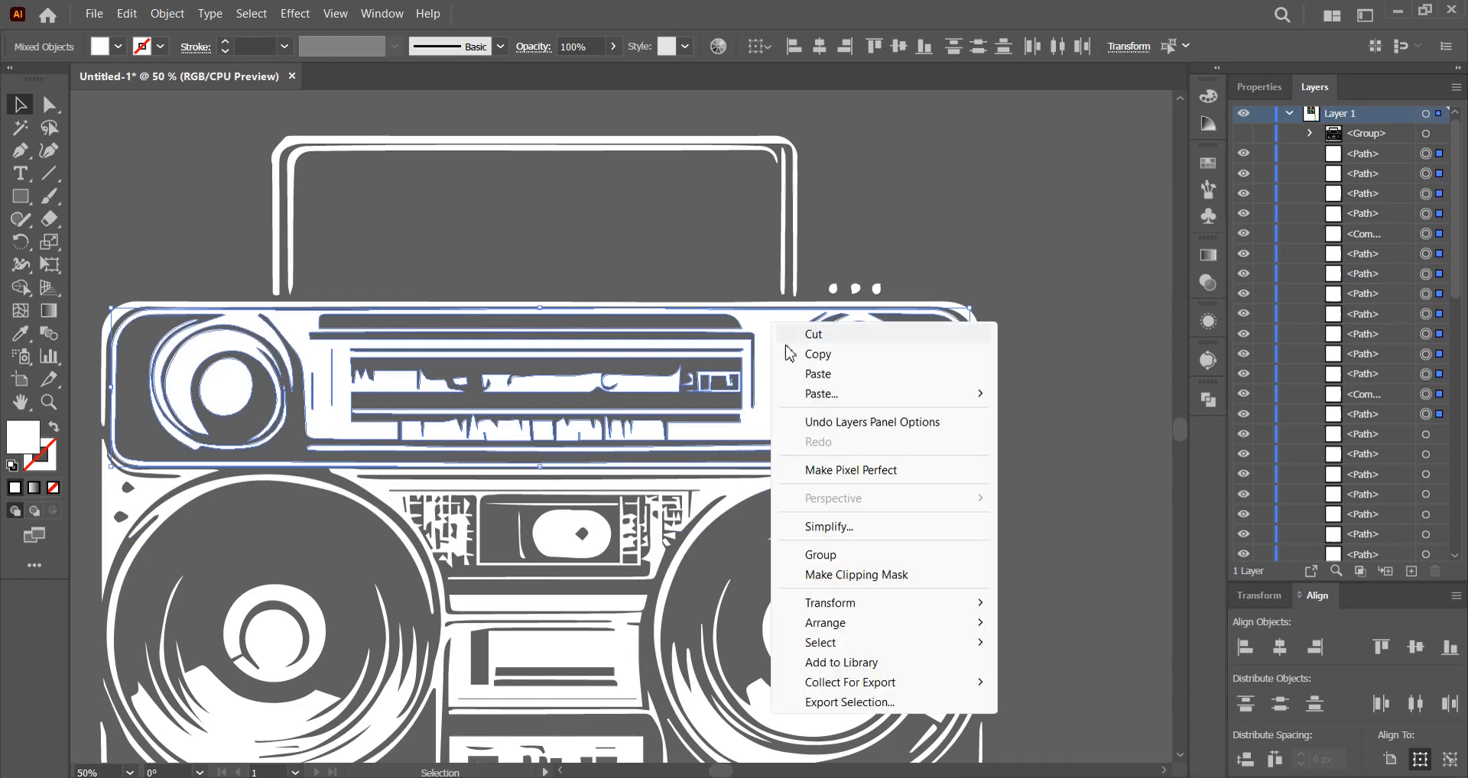
pyautogui.click(820, 555)
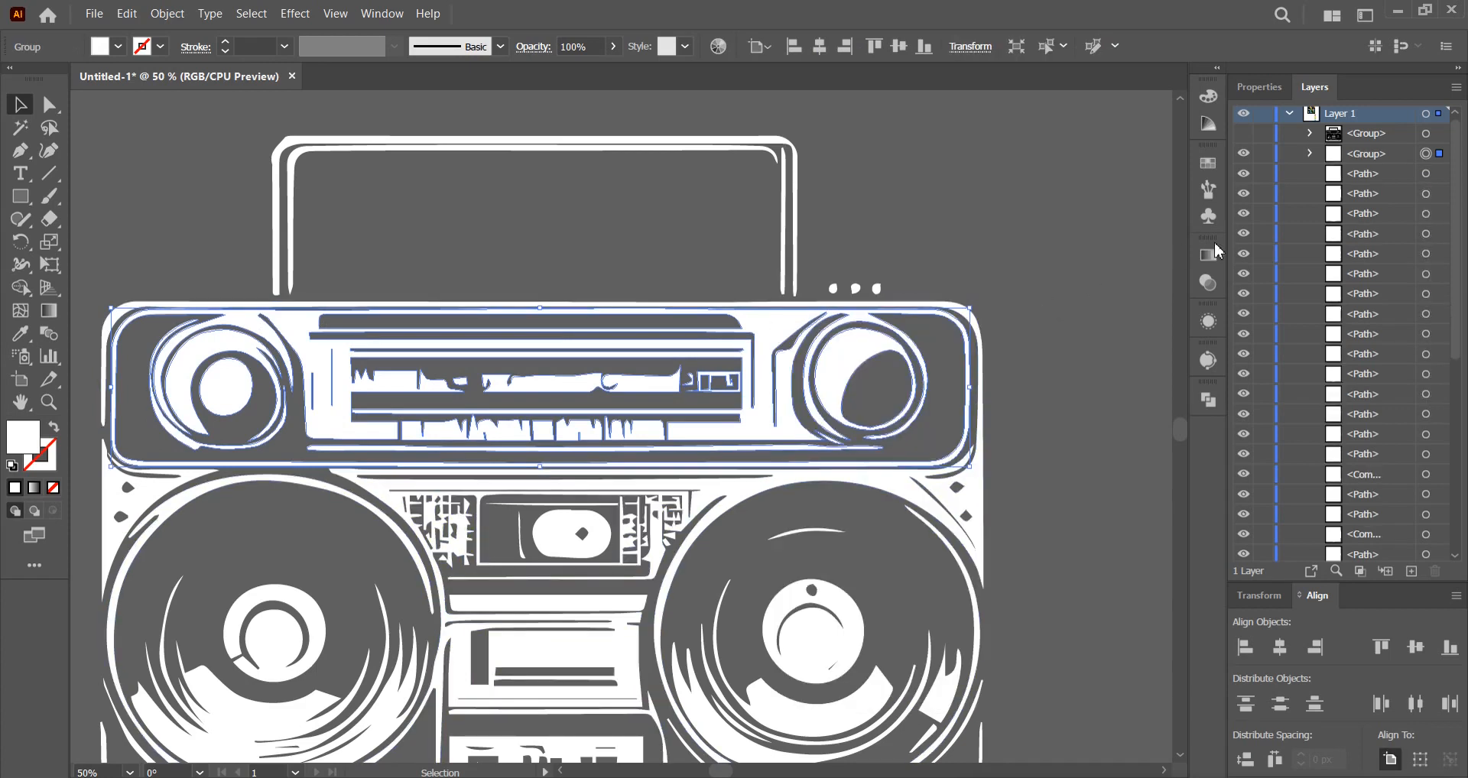
pyautogui.click(1245, 156)
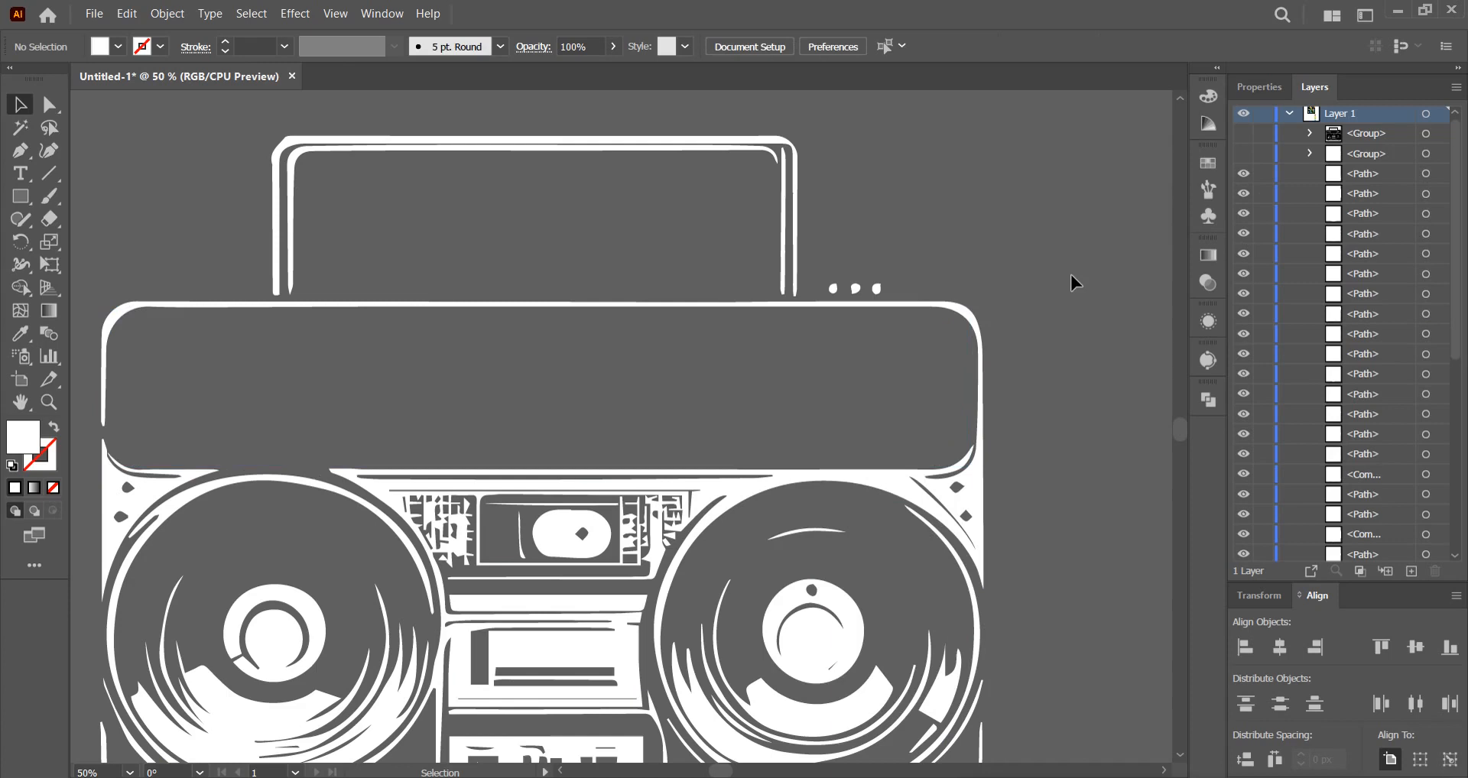
# Group the remaining white shapes forming the boombox's handle, frame, speakers and cassette section
pyautogui.keyDown('alt'); pyautogui.scroll(-2, 1071, 282); pyautogui.keyUp('alt')
pyautogui.hscroll(1, 1085, 403)
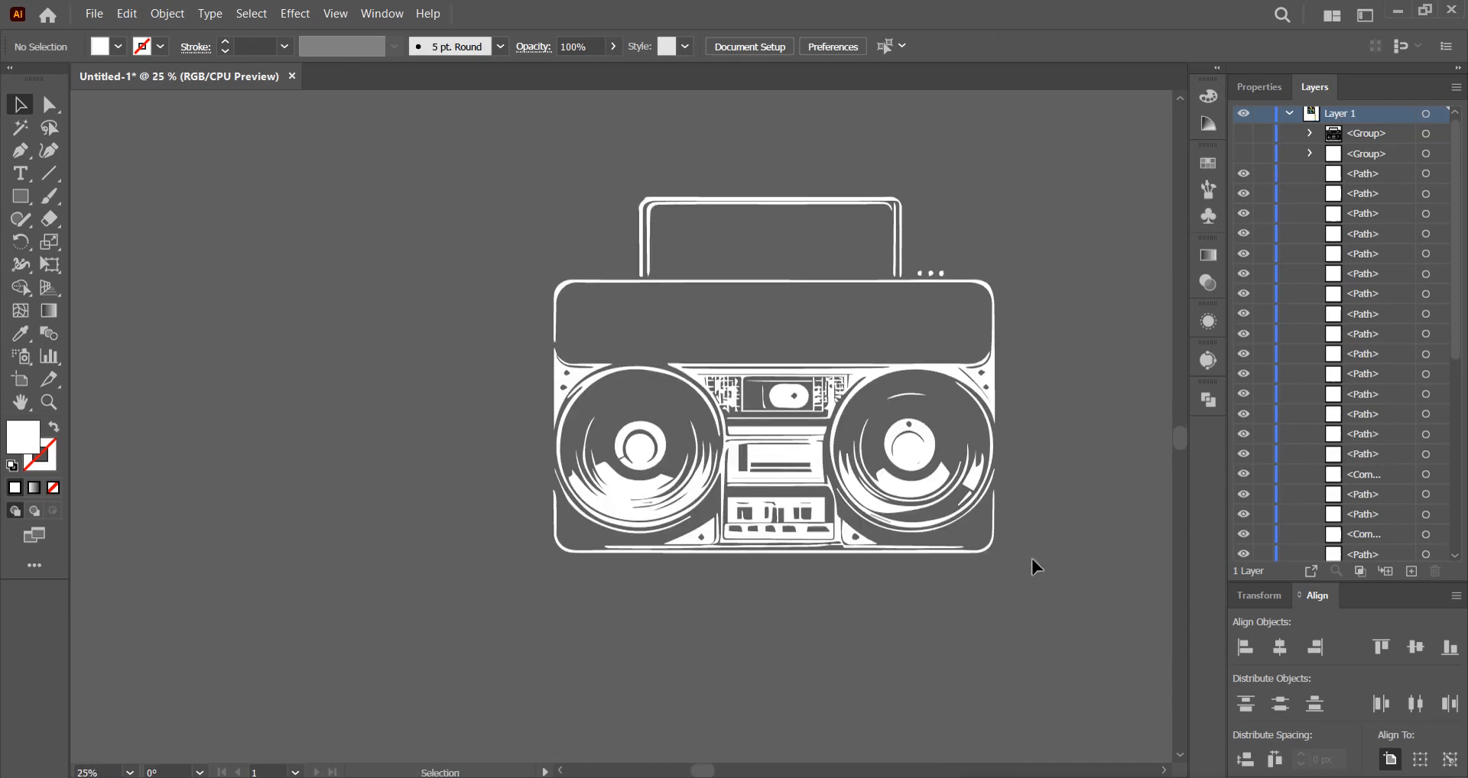
pyautogui.moveTo(519, 187); pyautogui.dragTo(745, 434)
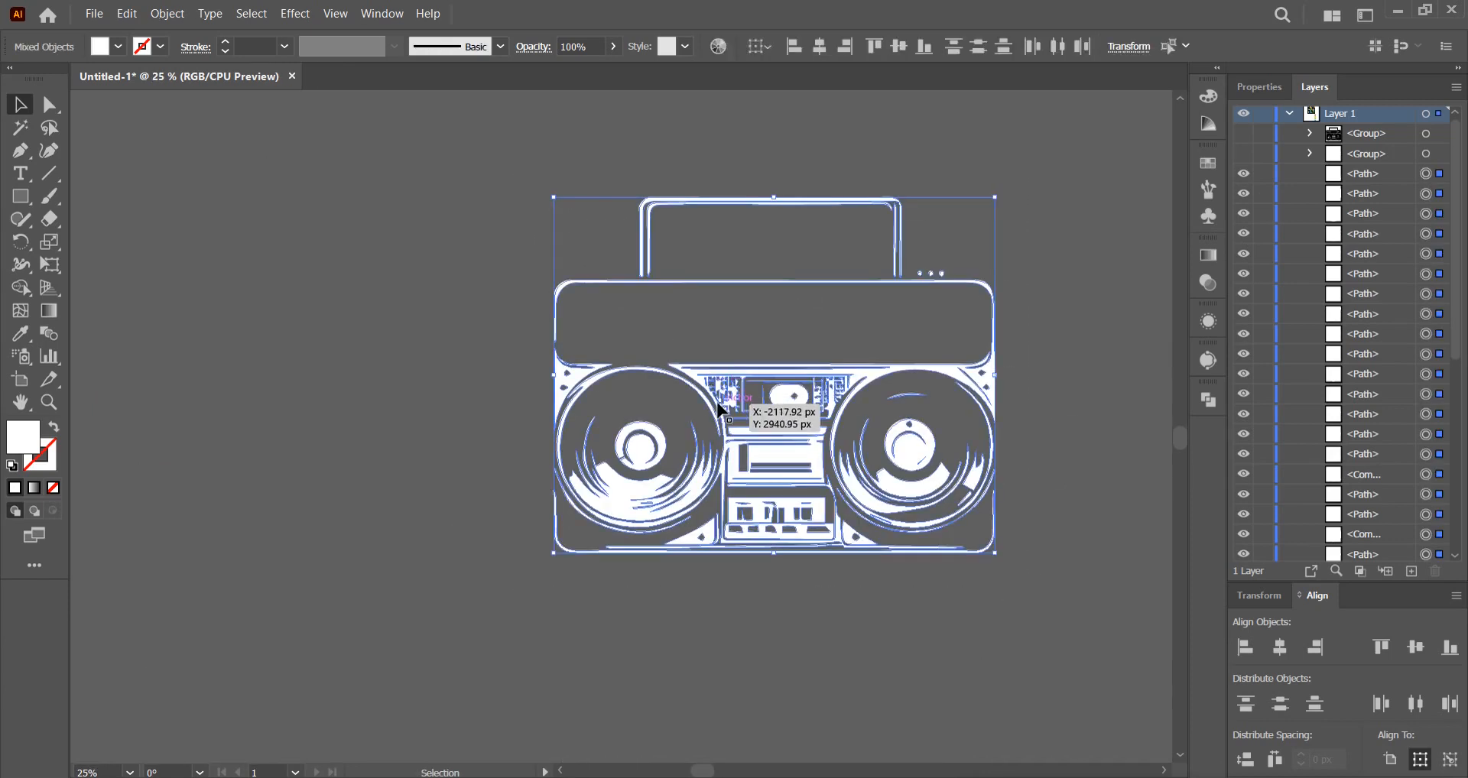
pyautogui.rightClick(734, 439)
pyautogui.click(817, 291)
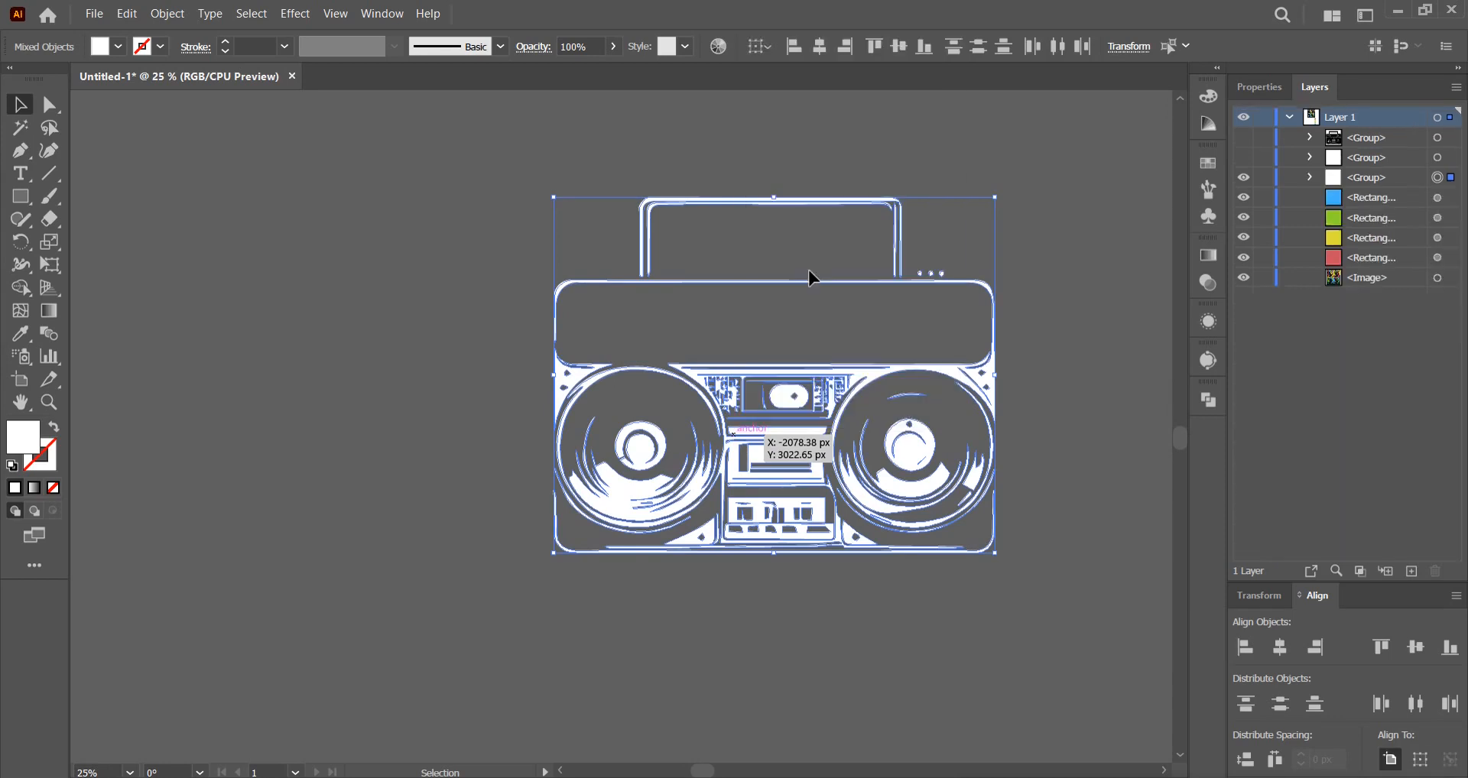
# Show the hidden tuner-panel and black groups again and combine all three boombox groups into one group
pyautogui.click(1243, 156)
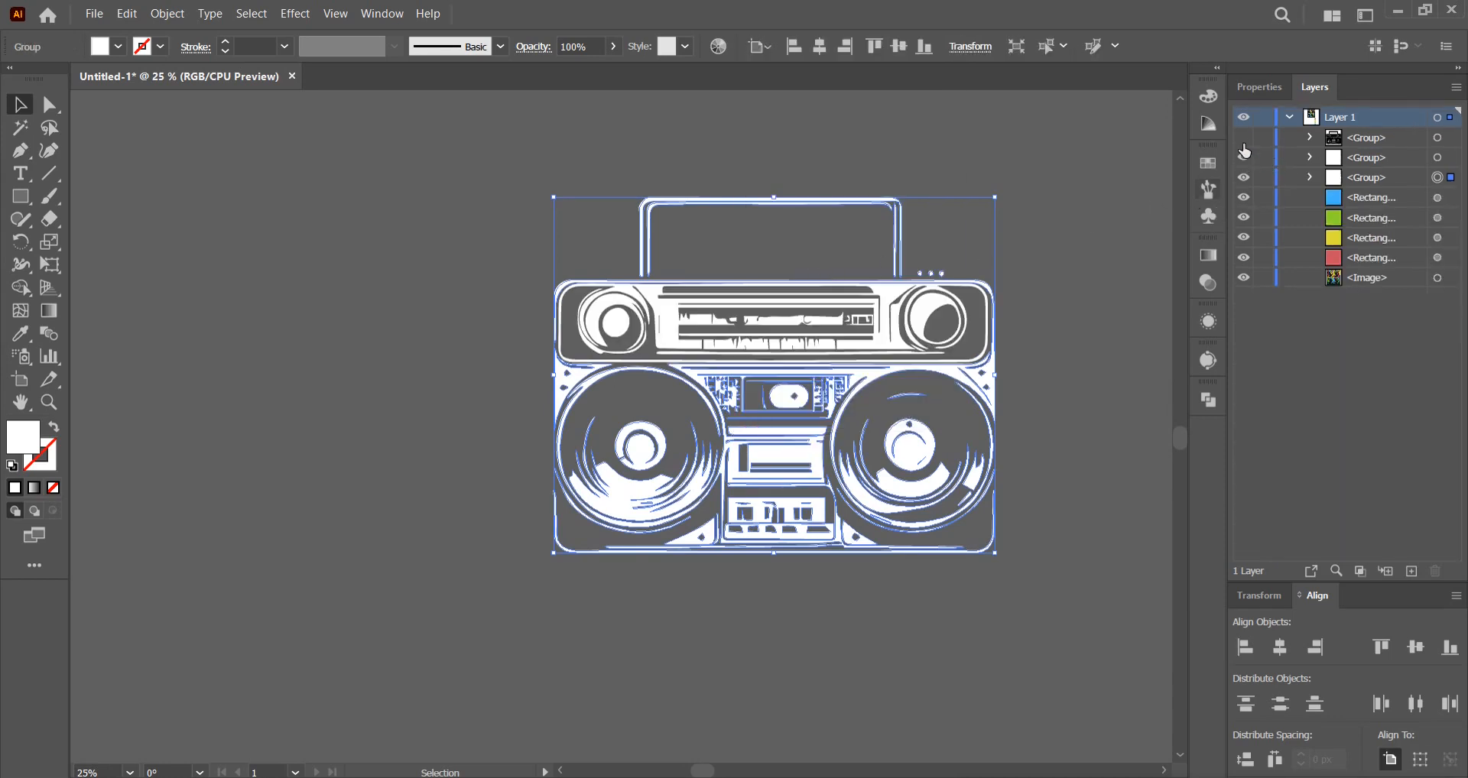
pyautogui.click(1035, 359)
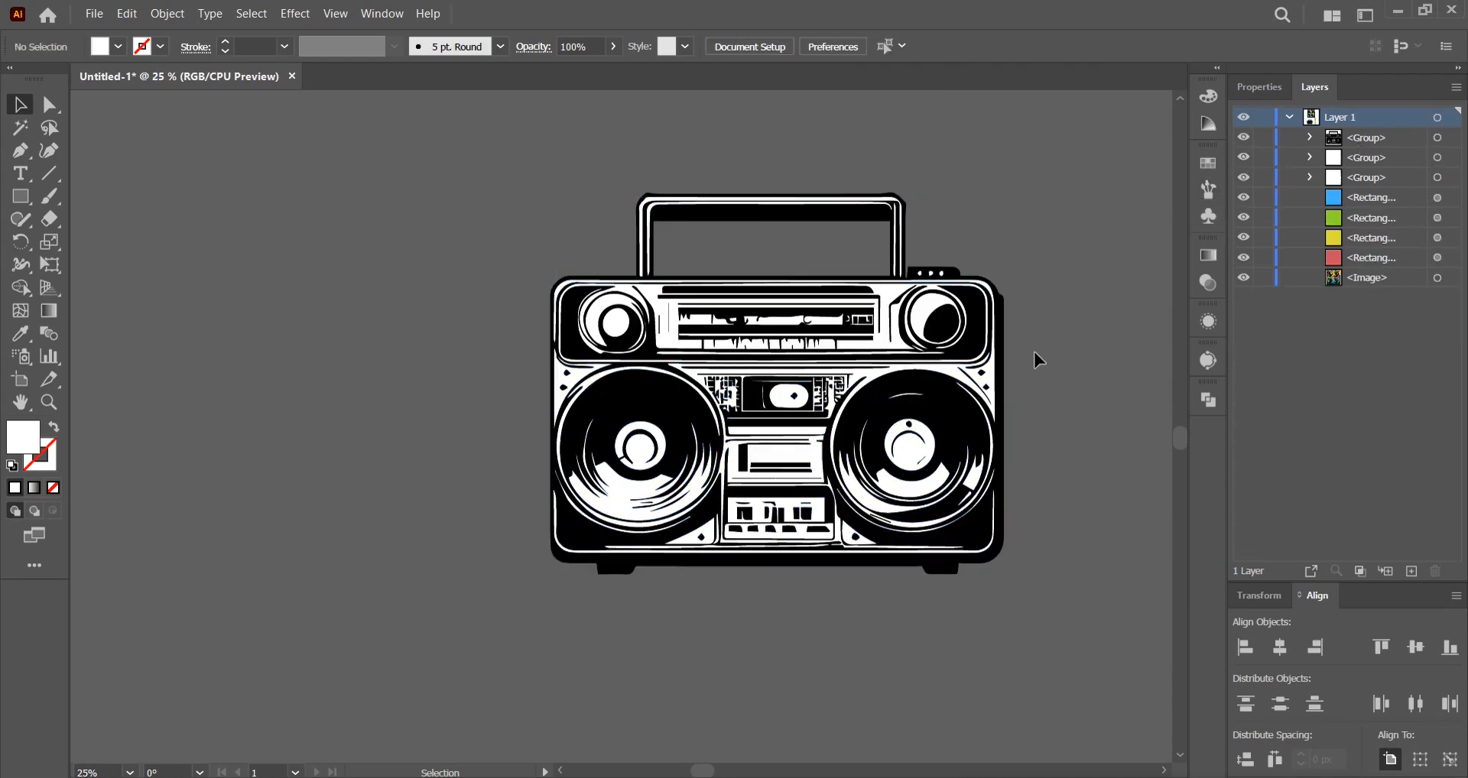
pyautogui.scroll(-1, 1035, 359)
pyautogui.moveTo(1035, 359); pyautogui.dragTo(571, 439)
pyautogui.click(455, 481)
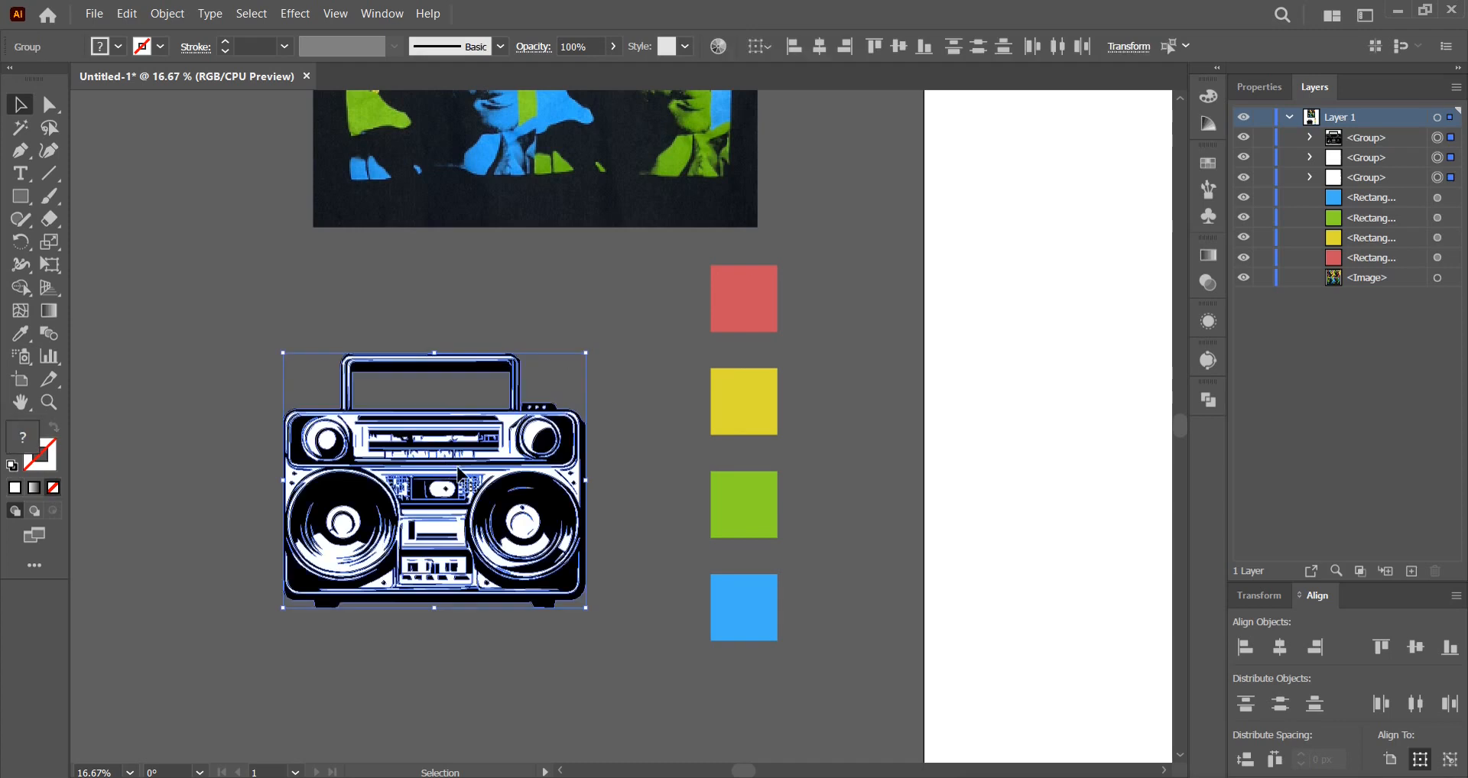
pyautogui.rightClick(459, 465)
pyautogui.click(507, 331)
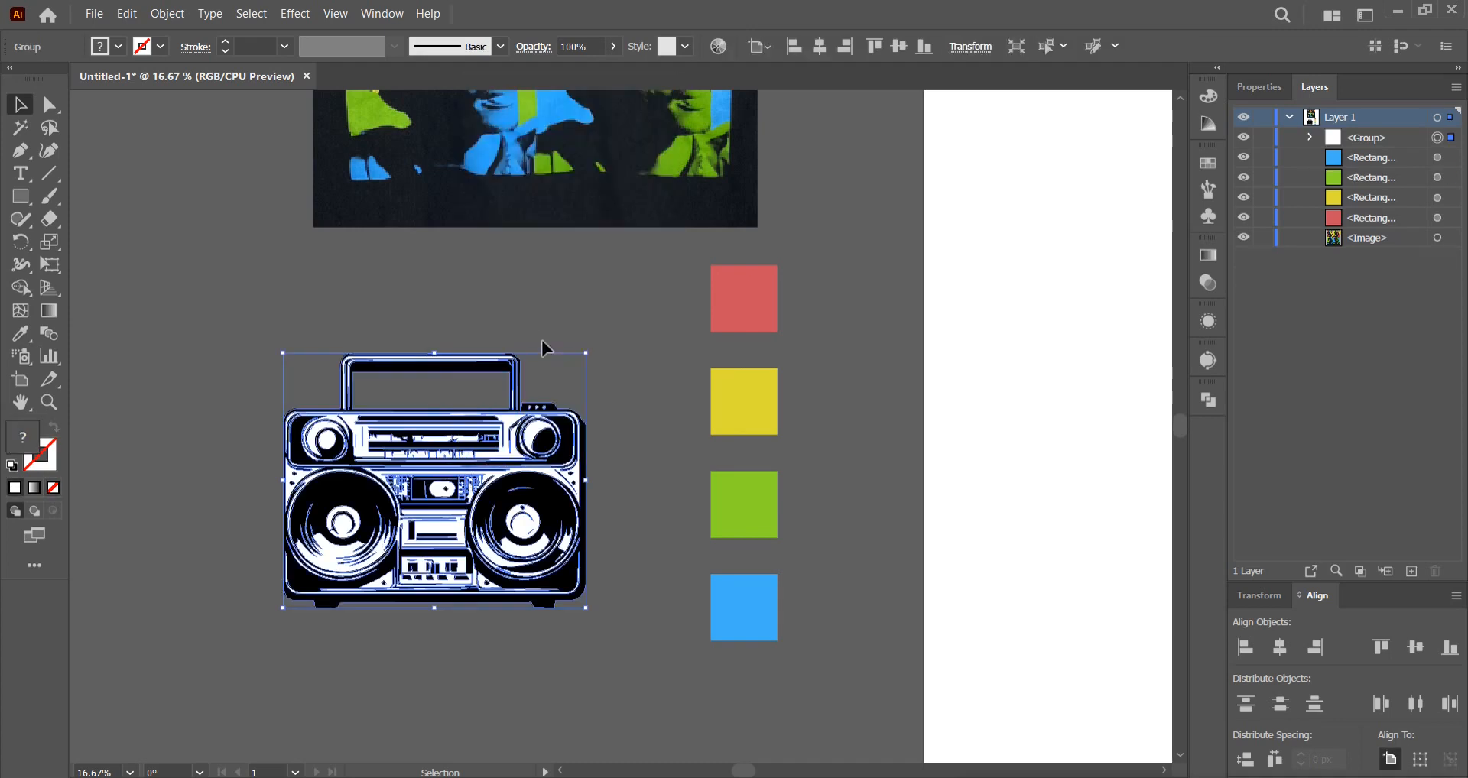
pyautogui.click(627, 445)
# Draw a black rectangle covering the whole artboard and lock it at the bottom of Layer 1, beneath the reference image
pyautogui.hotkey('ctrl', '-')
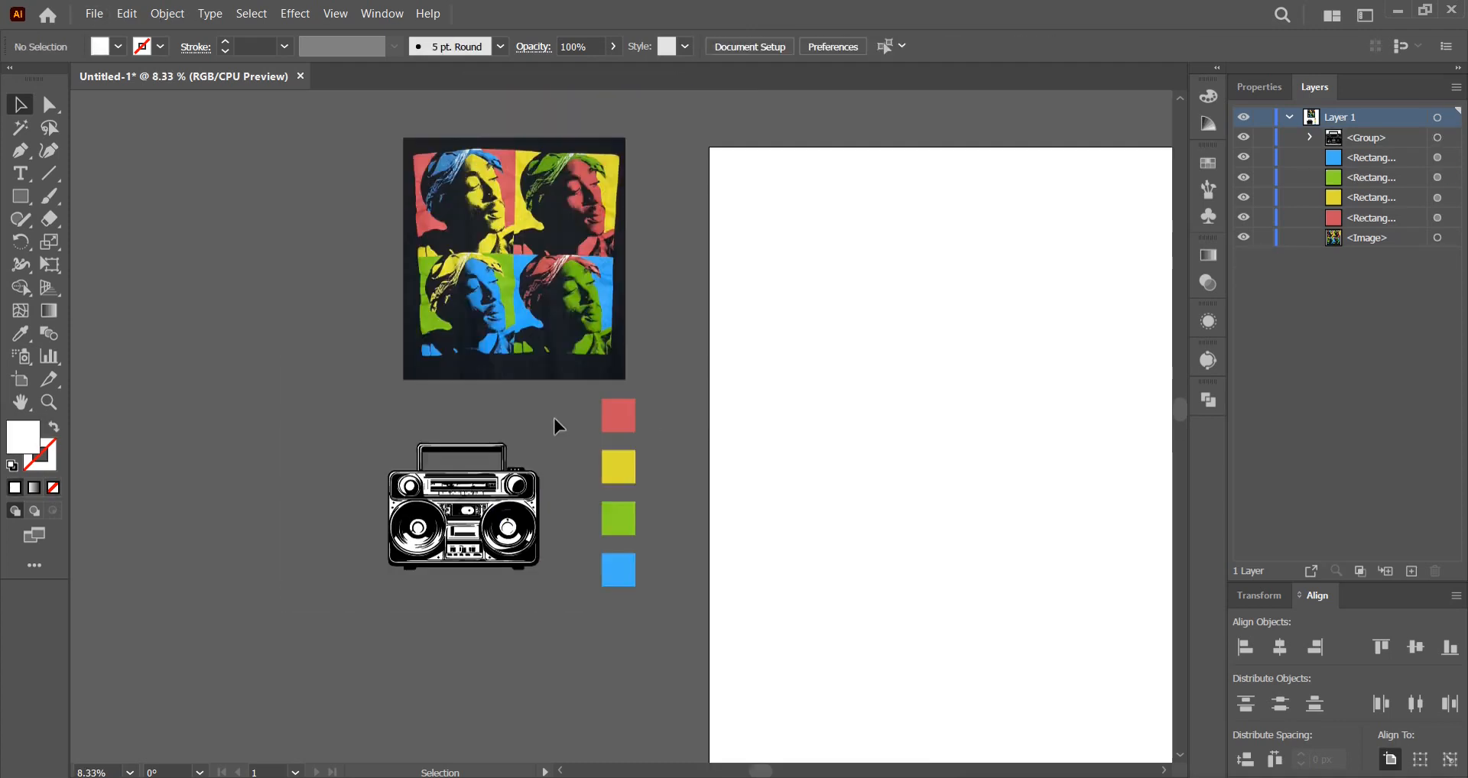
pyautogui.moveTo(754, 433); pyautogui.dragTo(668, 413)
pyautogui.press('m')
pyautogui.click(118, 47)
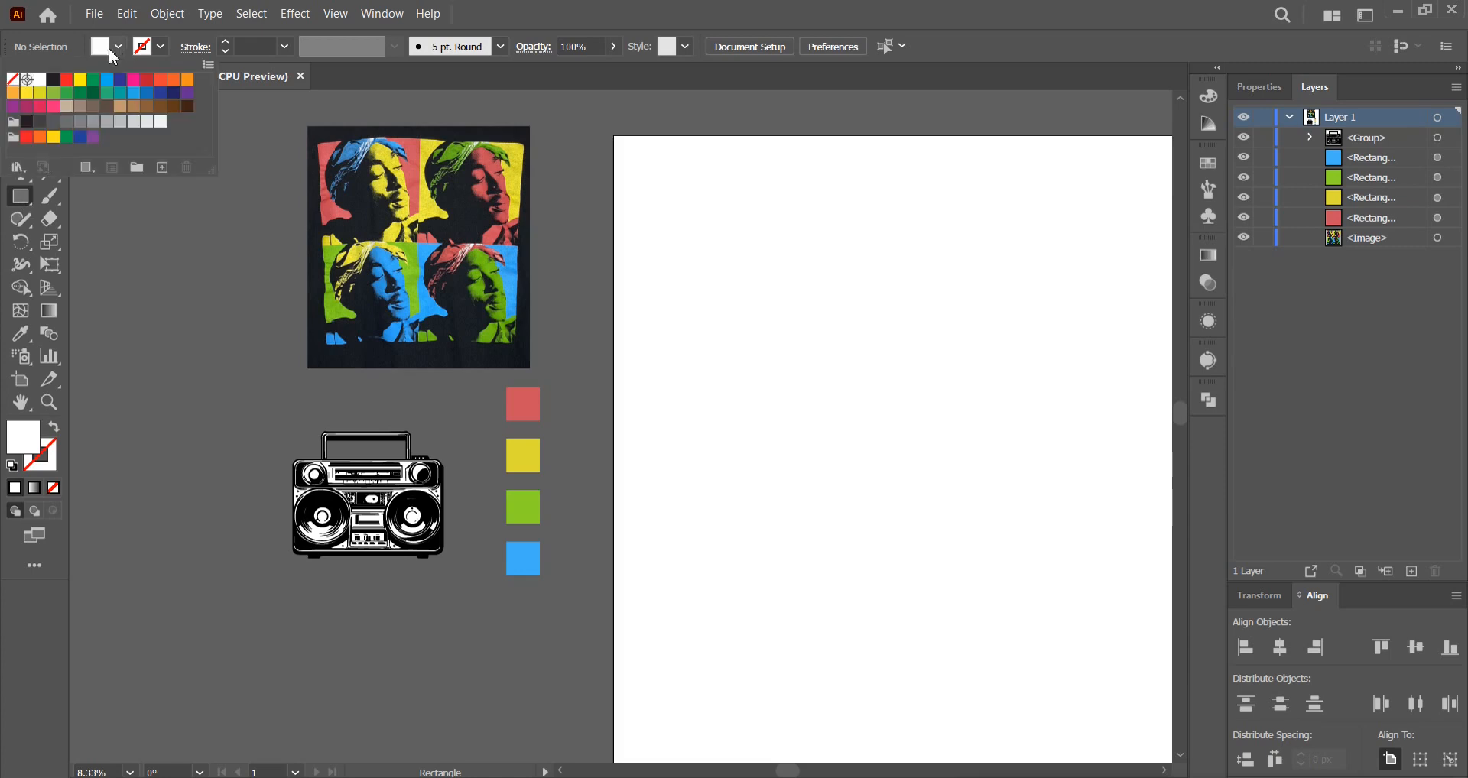
pyautogui.click(54, 79)
pyautogui.click(878, 120)
pyautogui.hotkey('ctrl', '-')
pyautogui.moveTo(506, 120); pyautogui.dragTo(929, 626)
pyautogui.click(1263, 138)
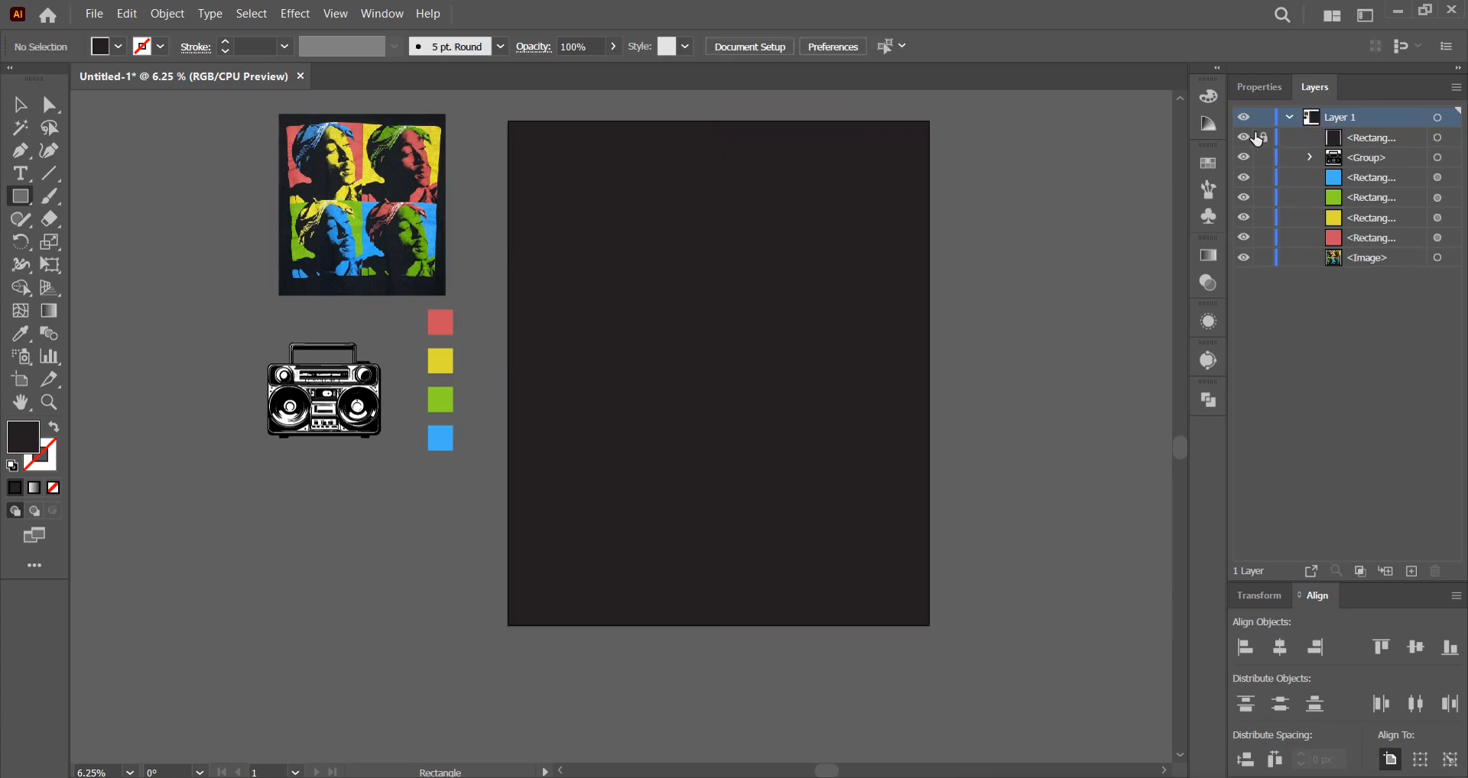
pyautogui.moveTo(1397, 150); pyautogui.dragTo(1399, 276)
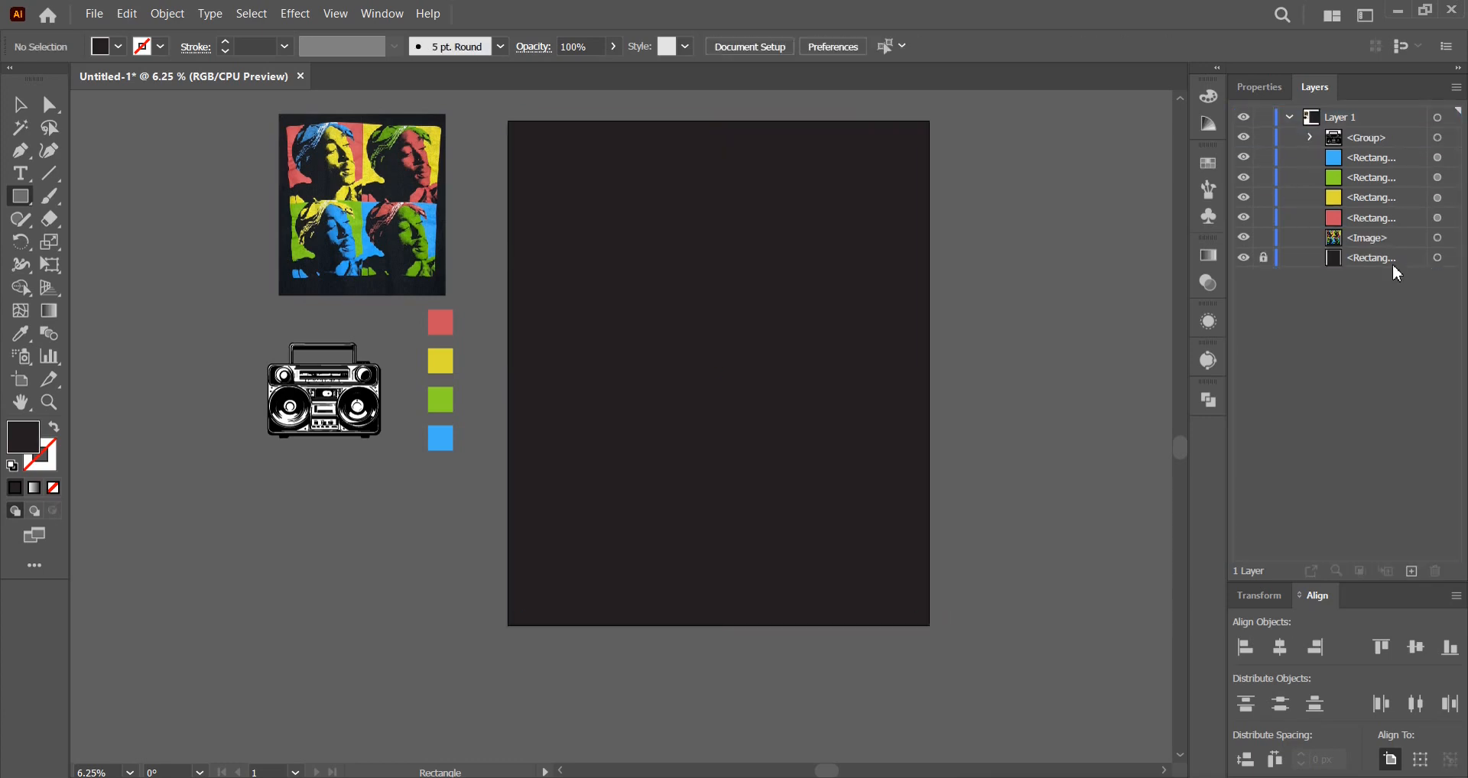
# Unlock the background rectangle, change its fill to pure black and lock it again
pyautogui.click(1436, 260)
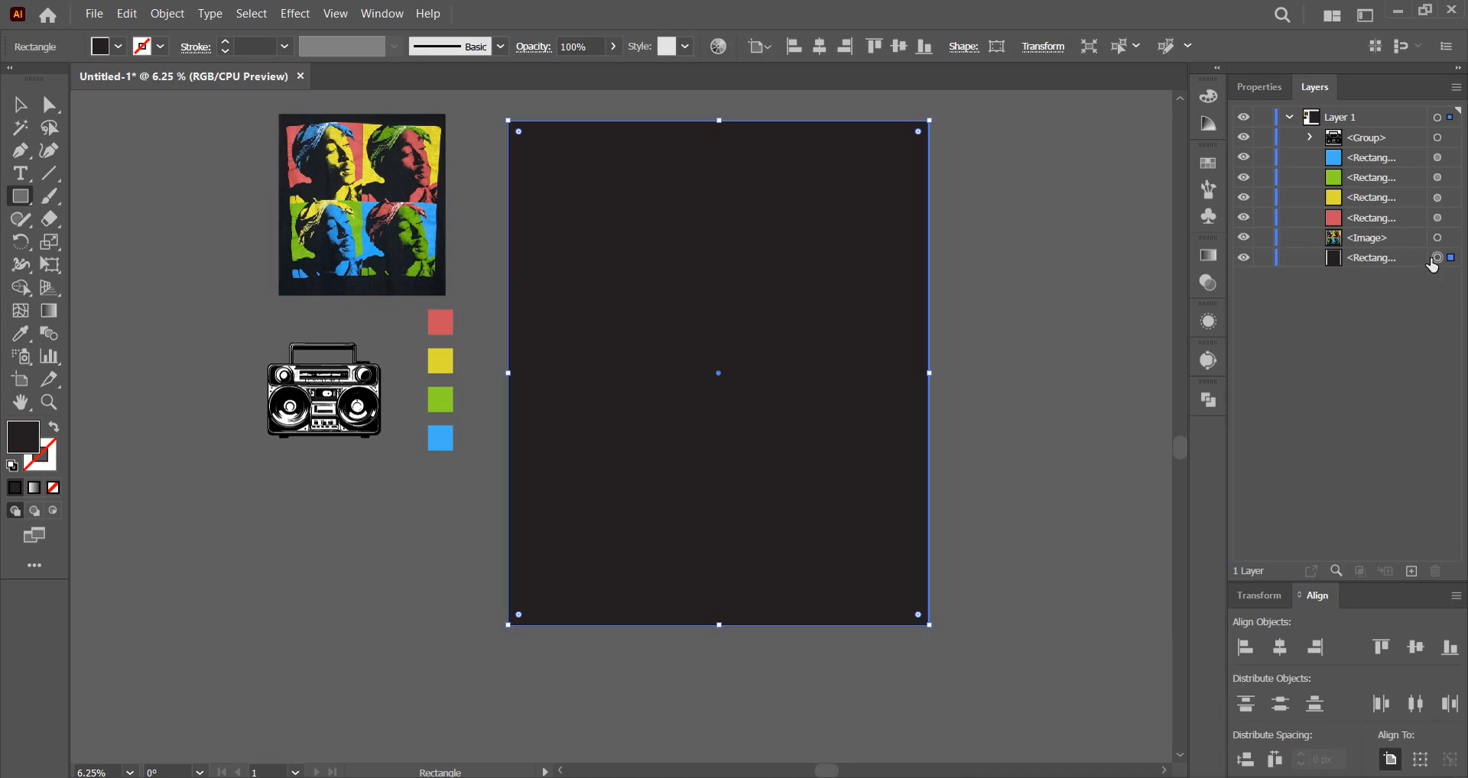
pyautogui.press('v')
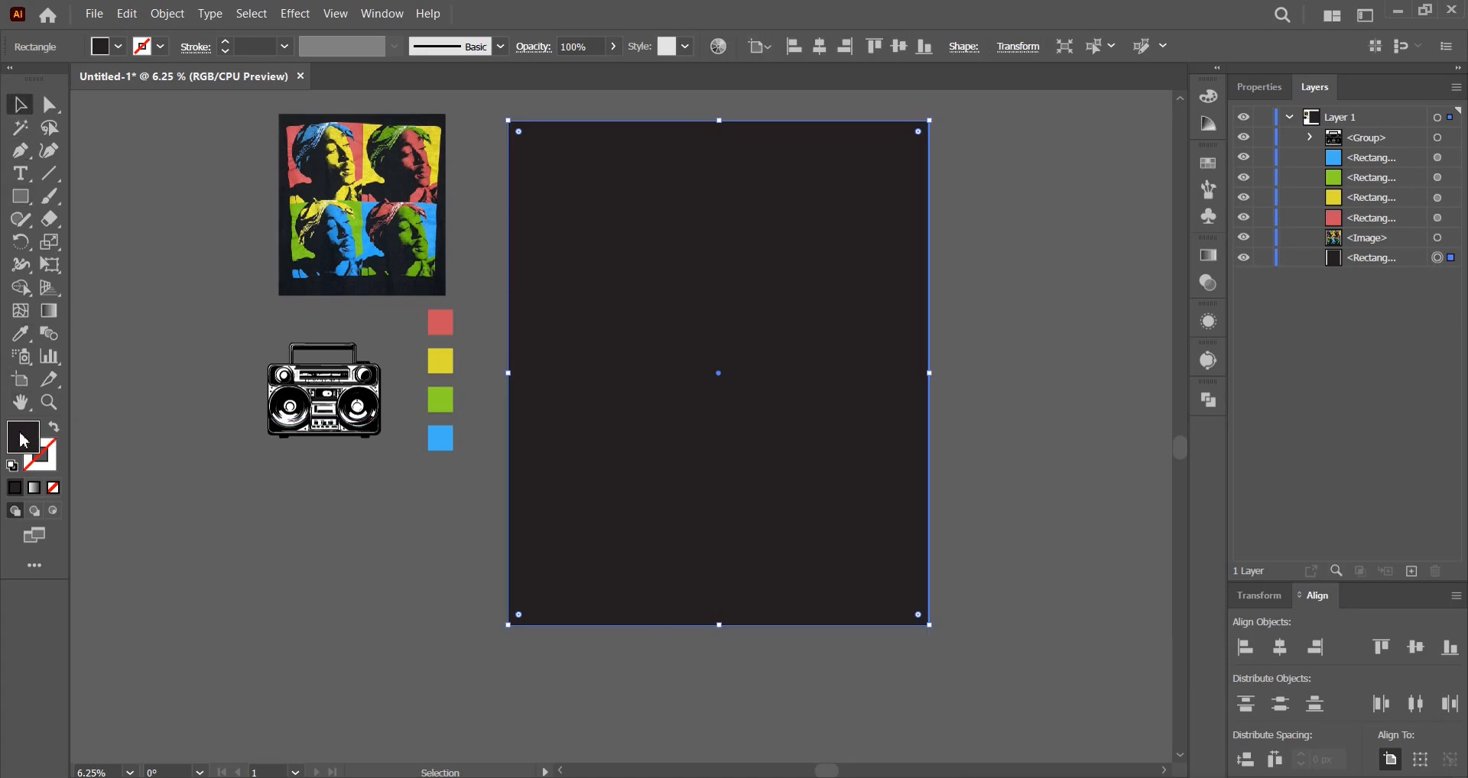
pyautogui.doubleClick(24, 441)
pyautogui.moveTo(732, 588); pyautogui.dragTo(675, 608)
pyautogui.click(1149, 370)
pyautogui.click(1264, 259)
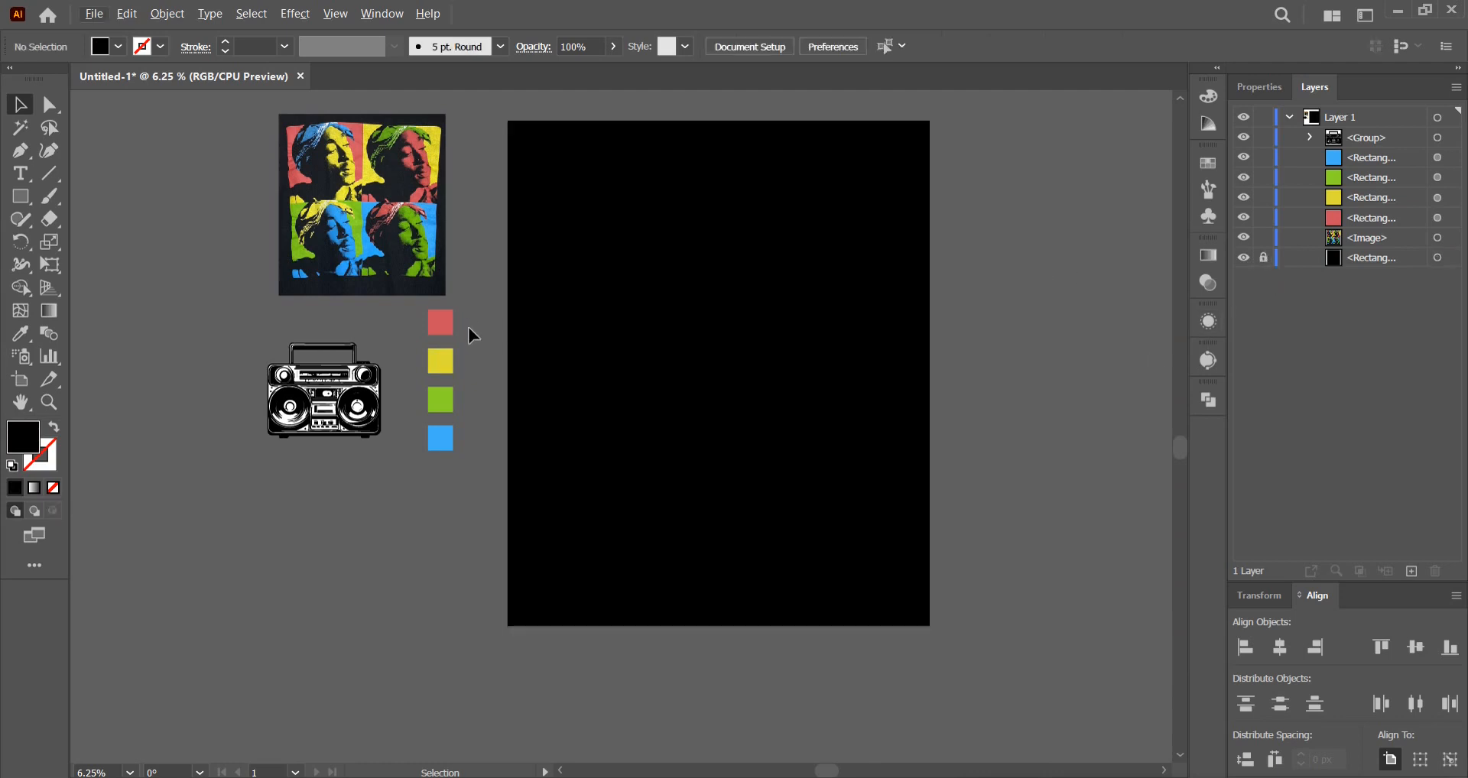
# Arrange the four colour squares edge to edge as a two-by-two block, red and yellow above green and blue
pyautogui.scroll(1, 469, 331)
pyautogui.scroll(1, 387, 384)
pyautogui.moveTo(465, 330); pyautogui.dragTo(478, 401)
pyautogui.scroll(3, 415, 405)
pyautogui.moveTo(544, 549); pyautogui.dragTo(446, 508)
pyautogui.scroll(3, 446, 508)
pyautogui.moveTo(443, 487); pyautogui.dragTo(443, 486)
pyautogui.click(763, 488)
pyautogui.scroll(-4, 763, 488)
pyautogui.moveTo(795, 719); pyautogui.dragTo(788, 433)
pyautogui.scroll(5, 792, 514)
pyautogui.scroll(-4, 787, 433)
# Select the red, yellow, green and blue squares and group them
pyautogui.moveTo(872, 459); pyautogui.dragTo(727, 409)
pyautogui.rightClick(719, 410)
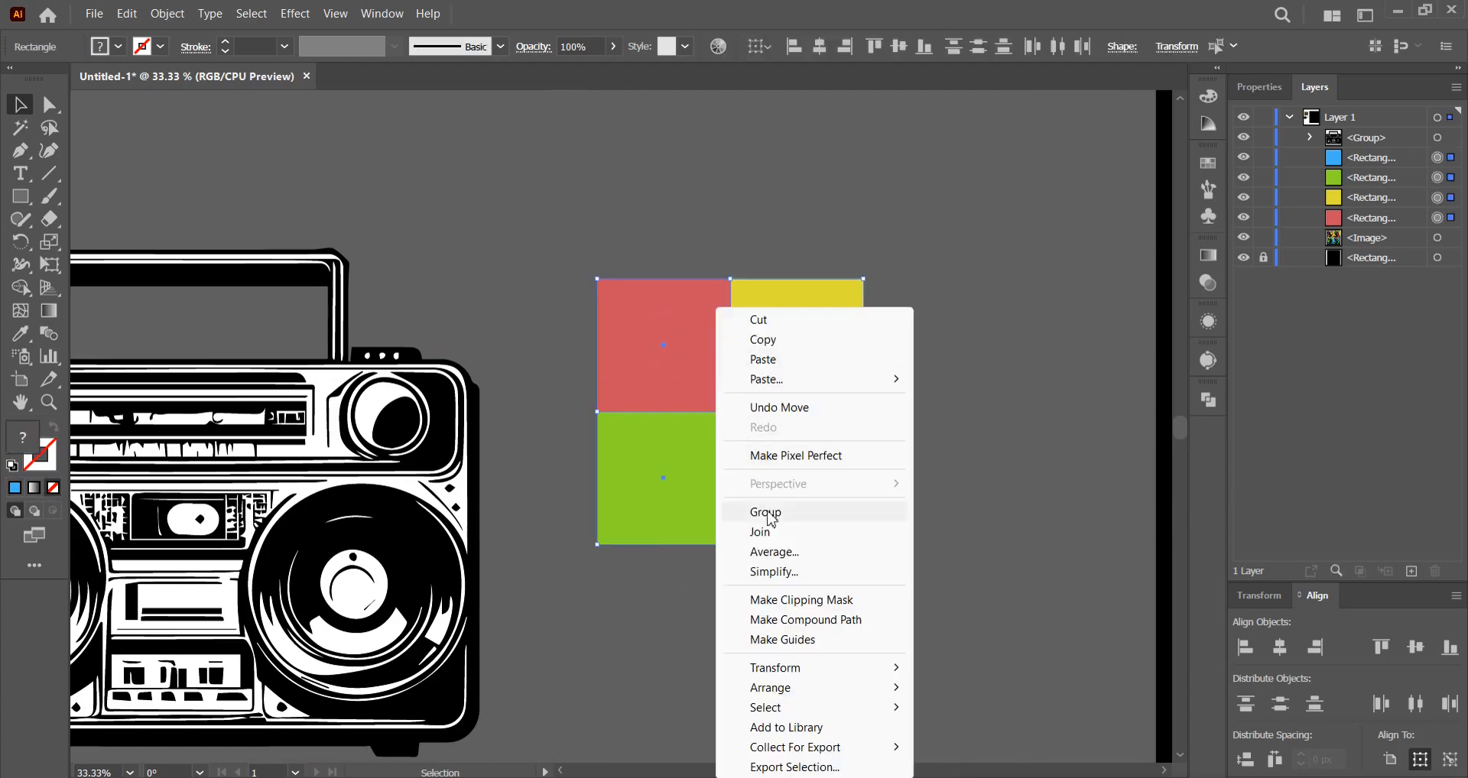
pyautogui.click(772, 511)
pyautogui.click(917, 463)
# Centre the colour-square group horizontally and vertically on the artboard and enlarge it to fill most of the artboard's width
pyautogui.scroll(-3, 912, 453)
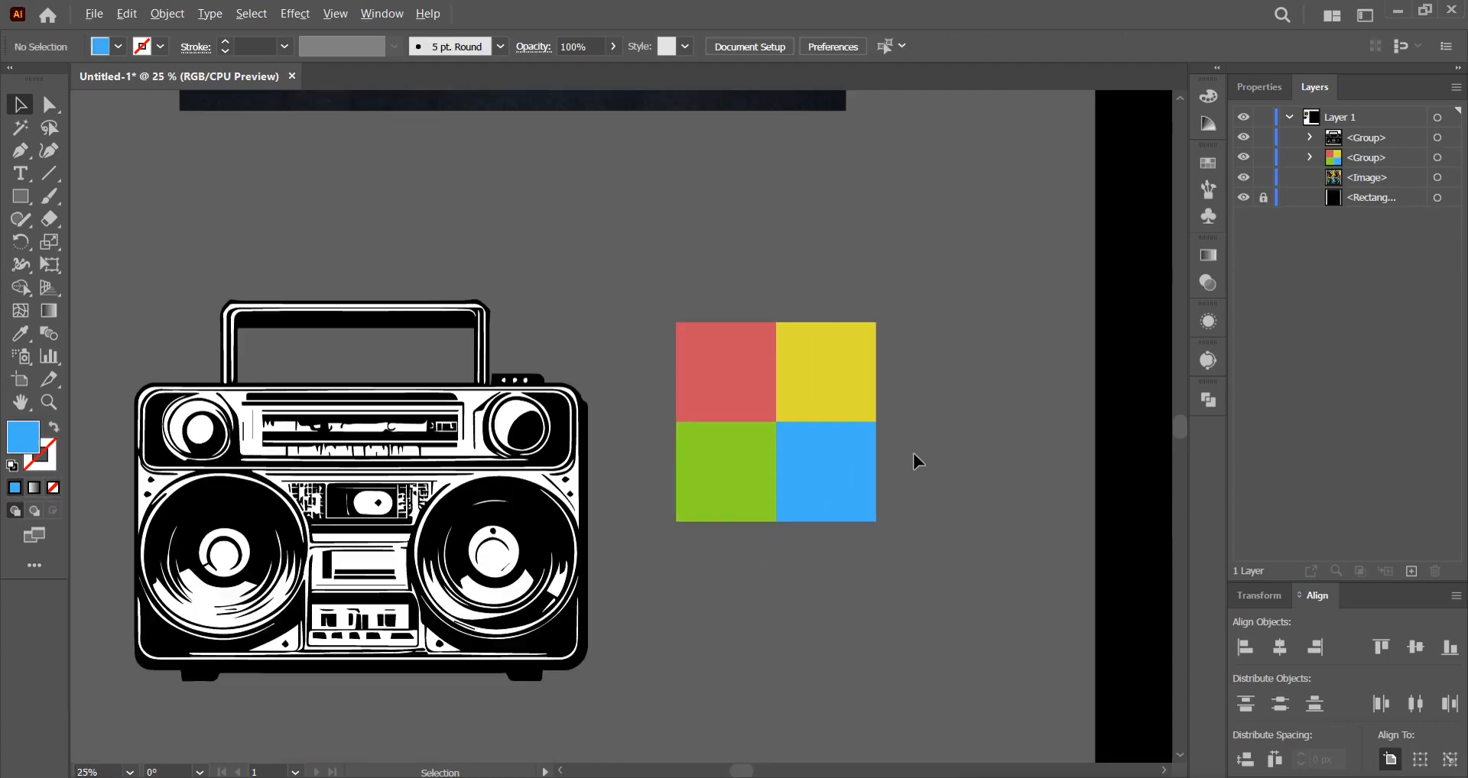
pyautogui.scroll(-1, 913, 453)
pyautogui.moveTo(917, 413); pyautogui.dragTo(550, 435)
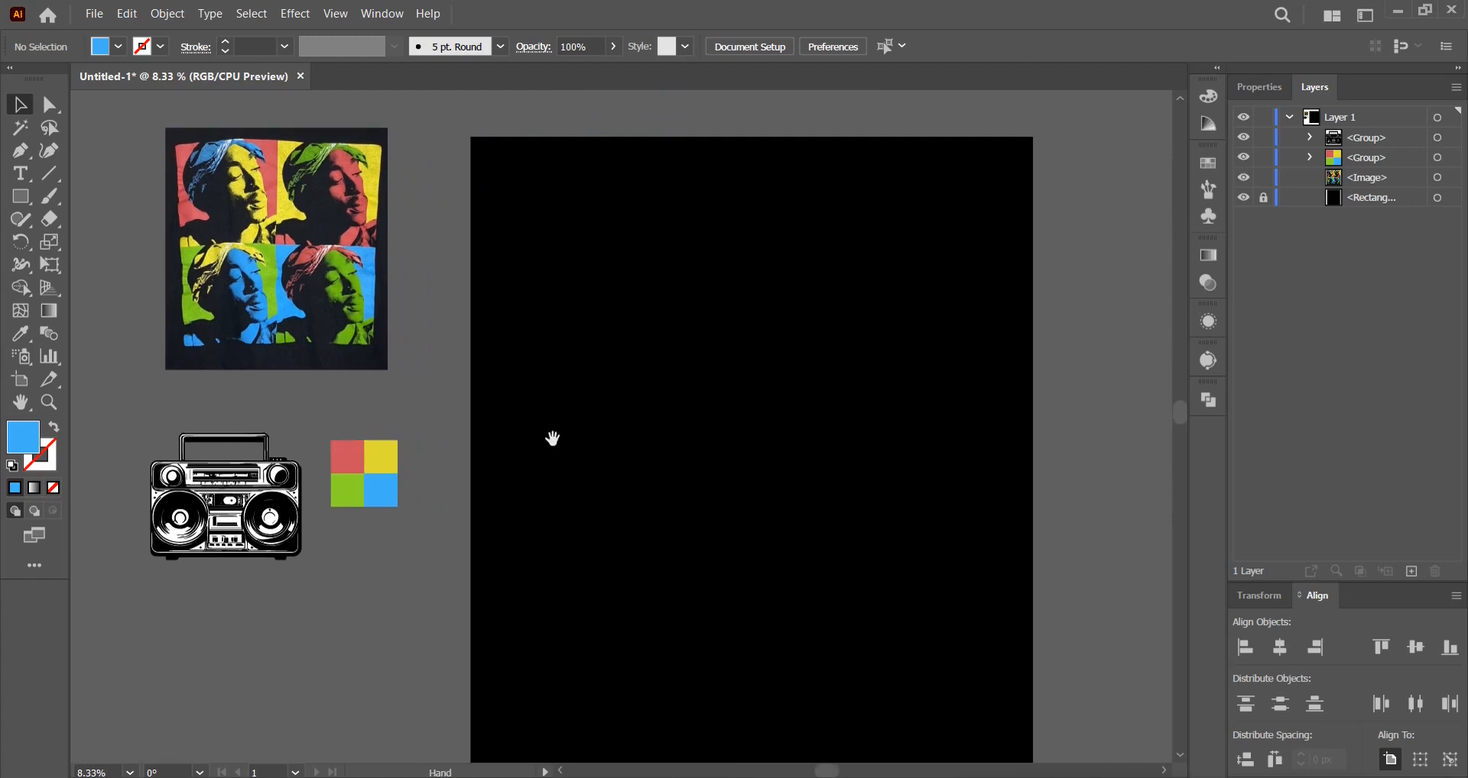
pyautogui.click(380, 465)
pyautogui.click(820, 47)
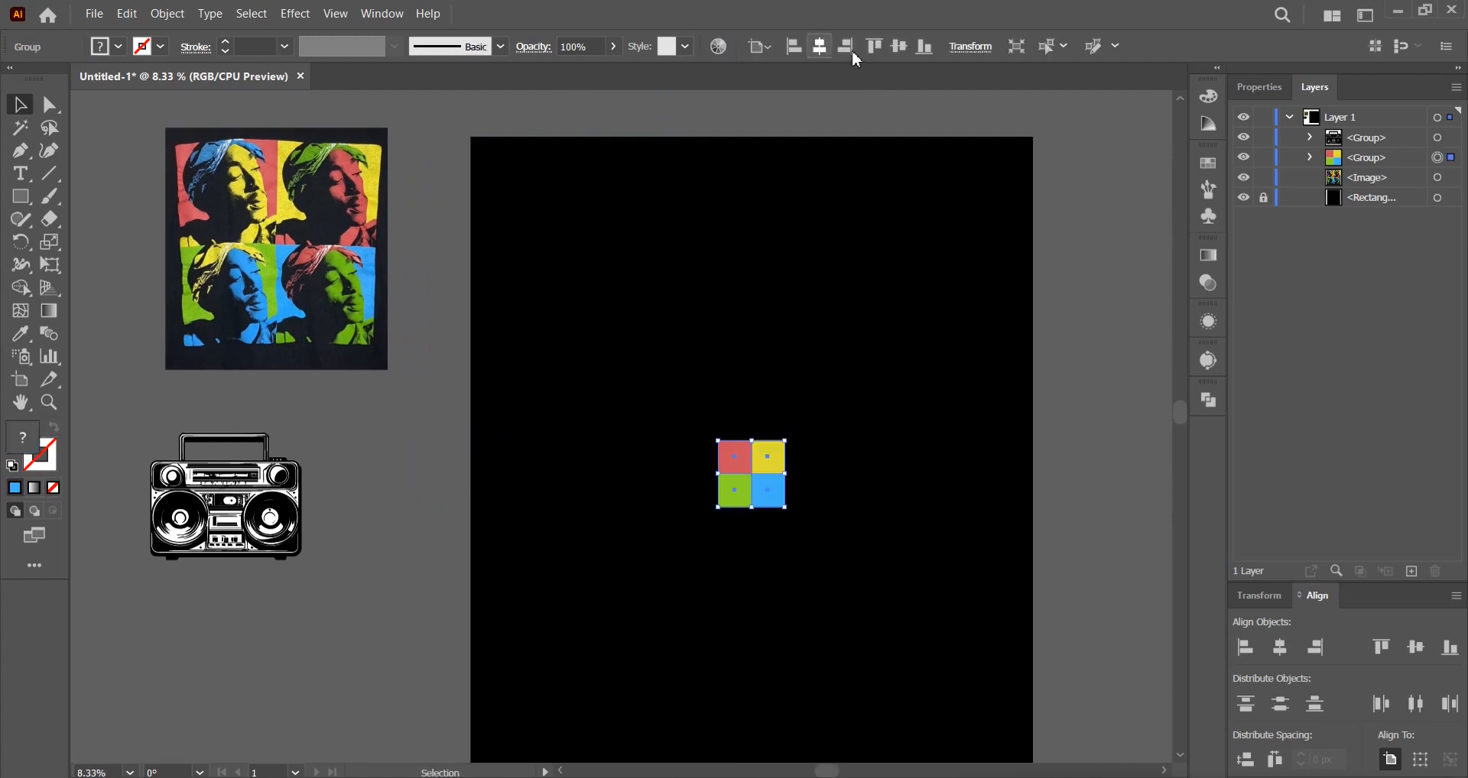
pyautogui.click(900, 48)
pyautogui.moveTo(792, 474); pyautogui.dragTo(1017, 413)
pyautogui.click(1042, 405)
# Move the enlarged colour-square group up towards the artboard's top edge
pyautogui.scroll(-1, 1032, 405)
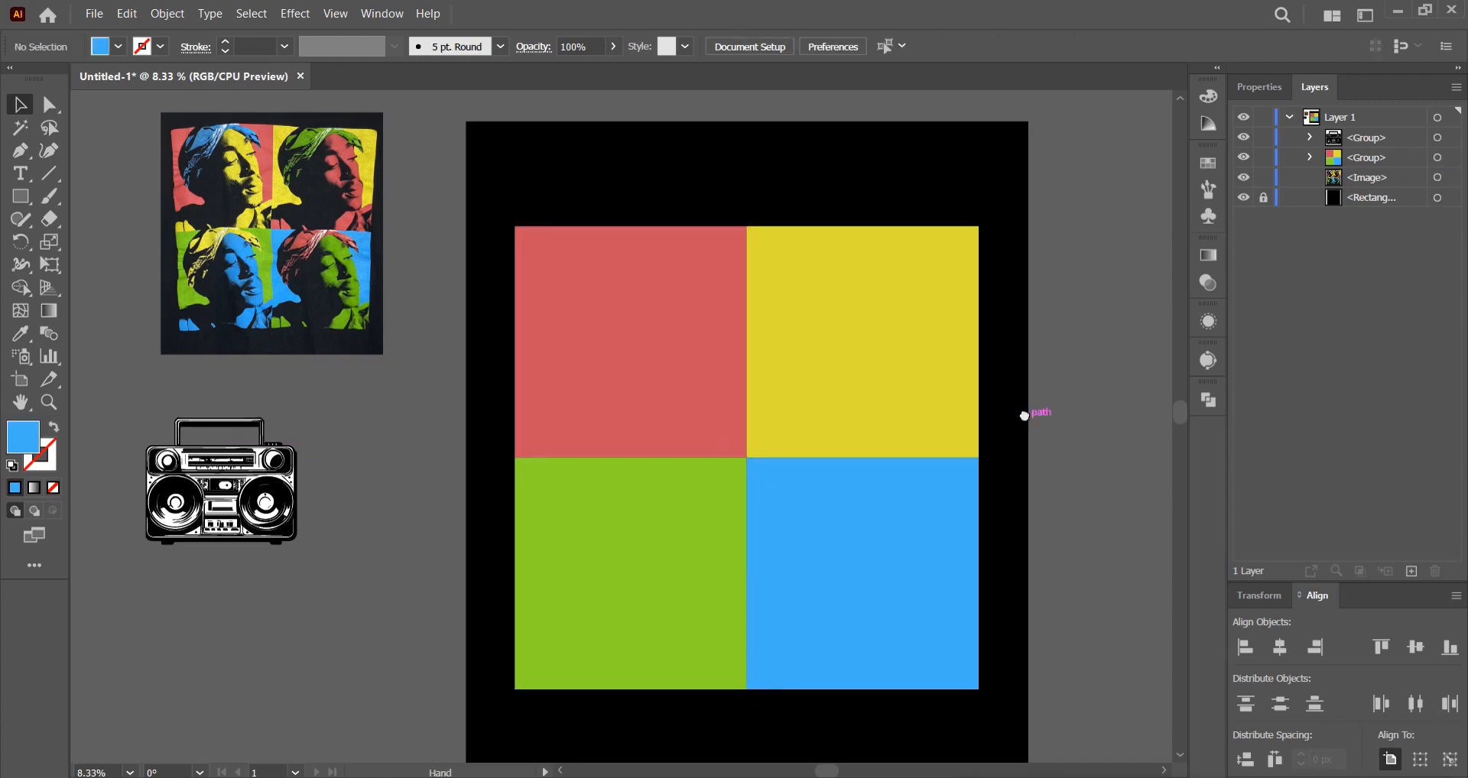
pyautogui.moveTo(927, 406); pyautogui.dragTo(904, 343)
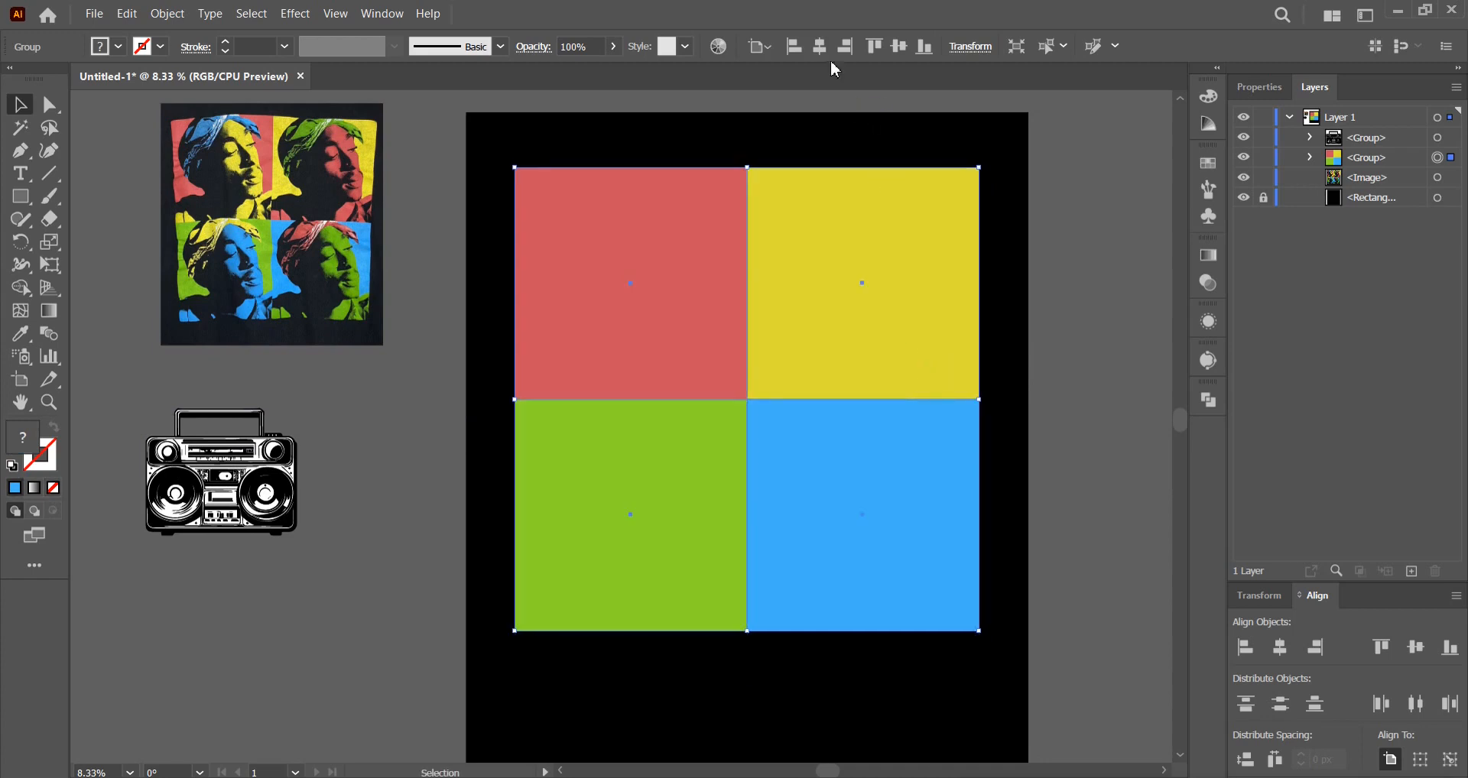
# Move the boombox onto the red square and ungroup the four colour squares
pyautogui.click(388, 439)
pyautogui.moveTo(243, 480); pyautogui.dragTo(627, 302)
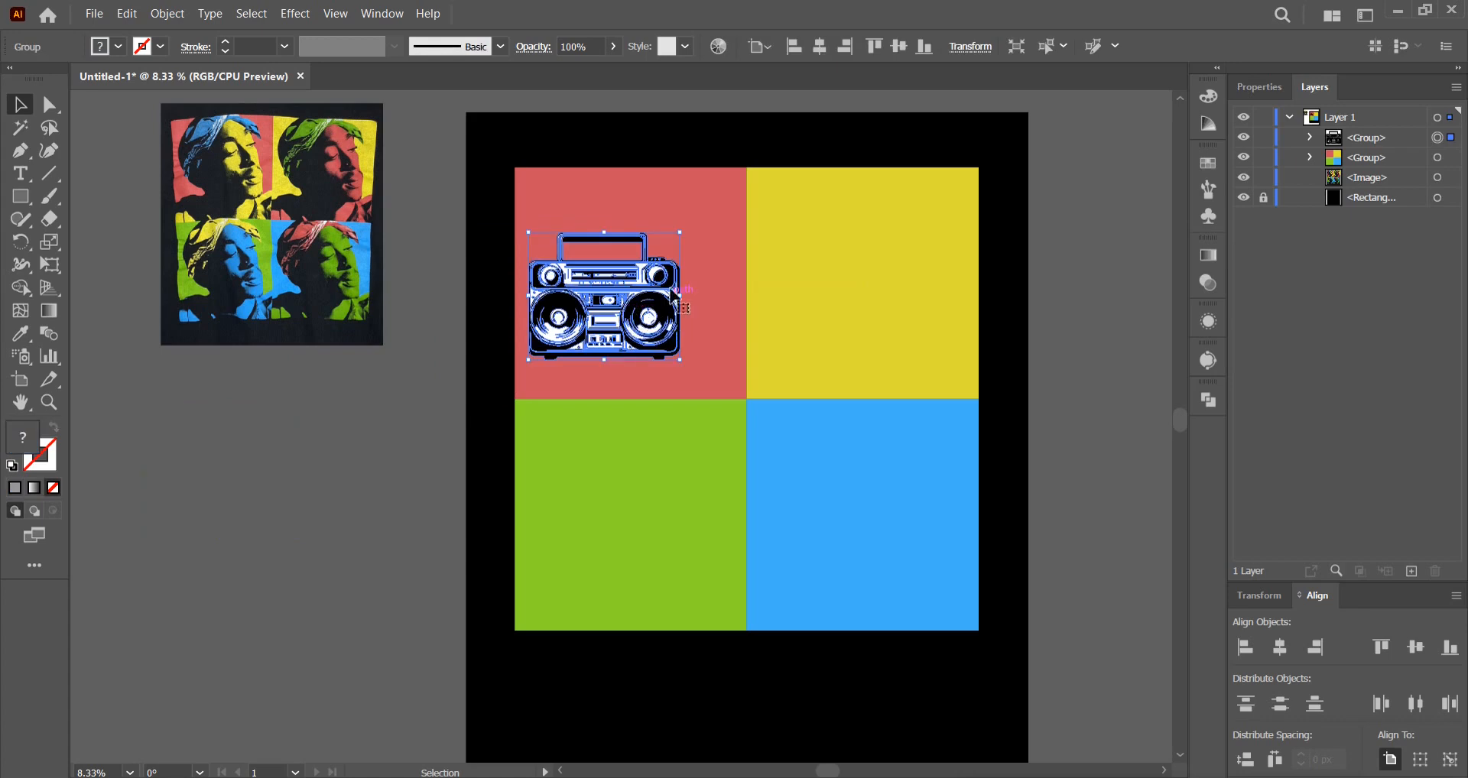
pyautogui.click(735, 263)
pyautogui.rightClick(736, 265)
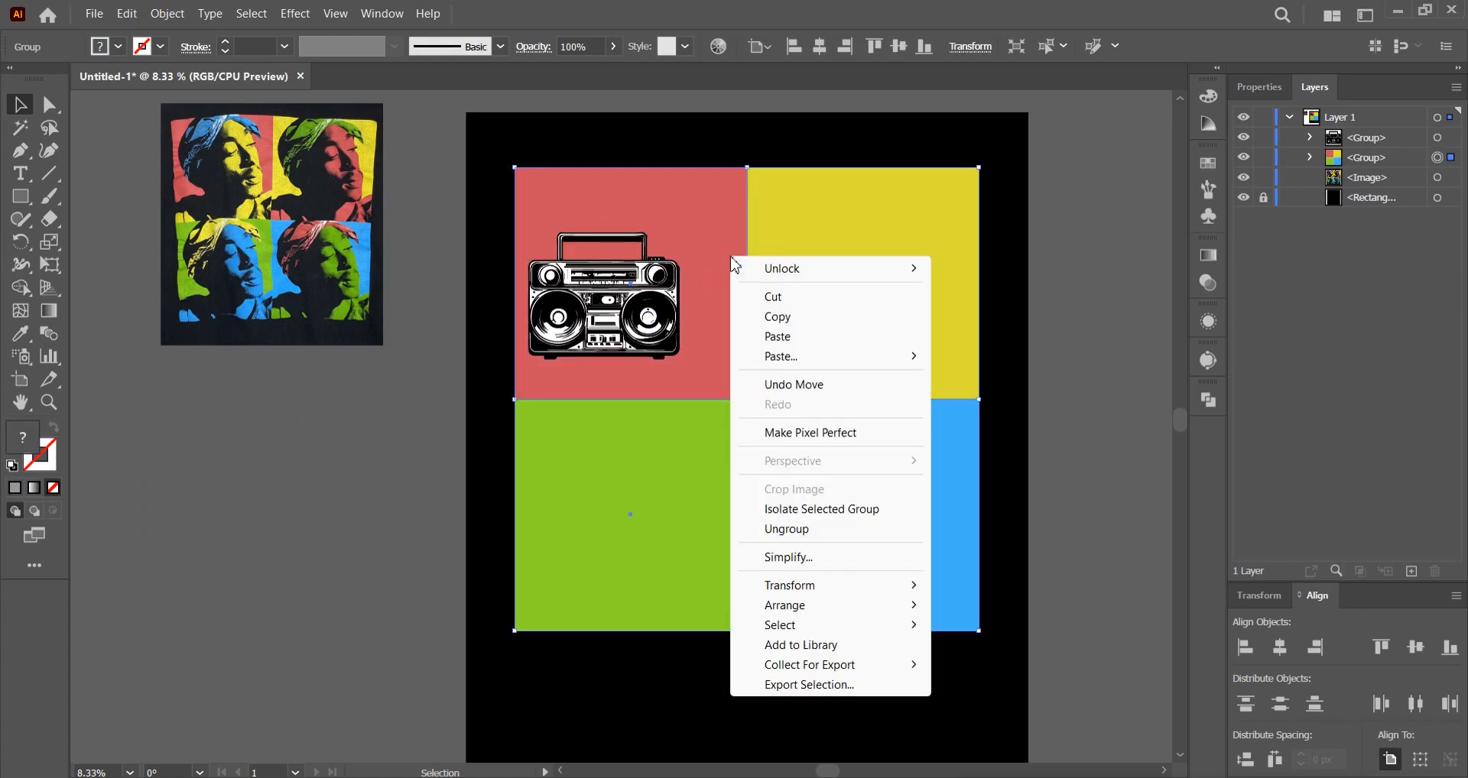
pyautogui.click(841, 529)
pyautogui.click(718, 229)
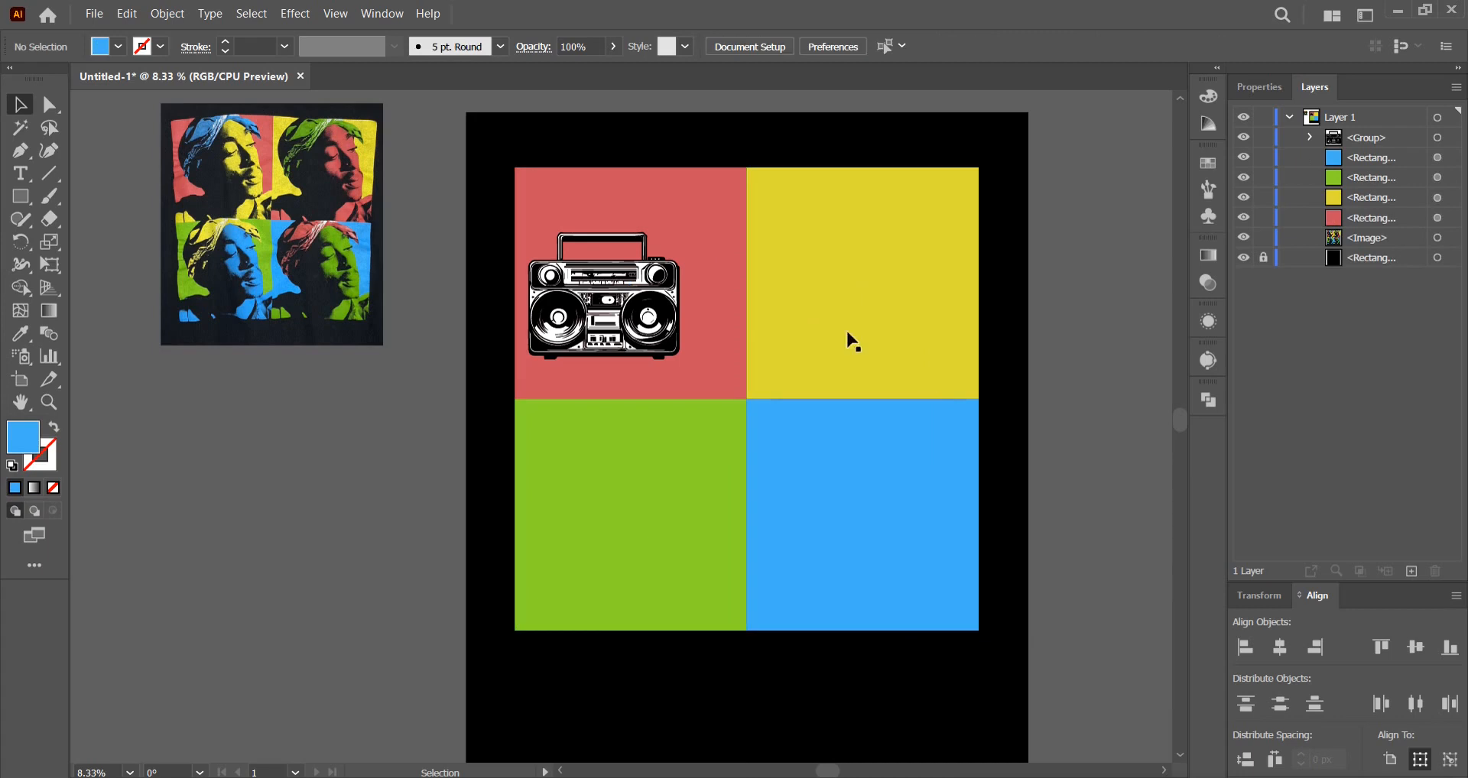
pyautogui.click(718, 115)
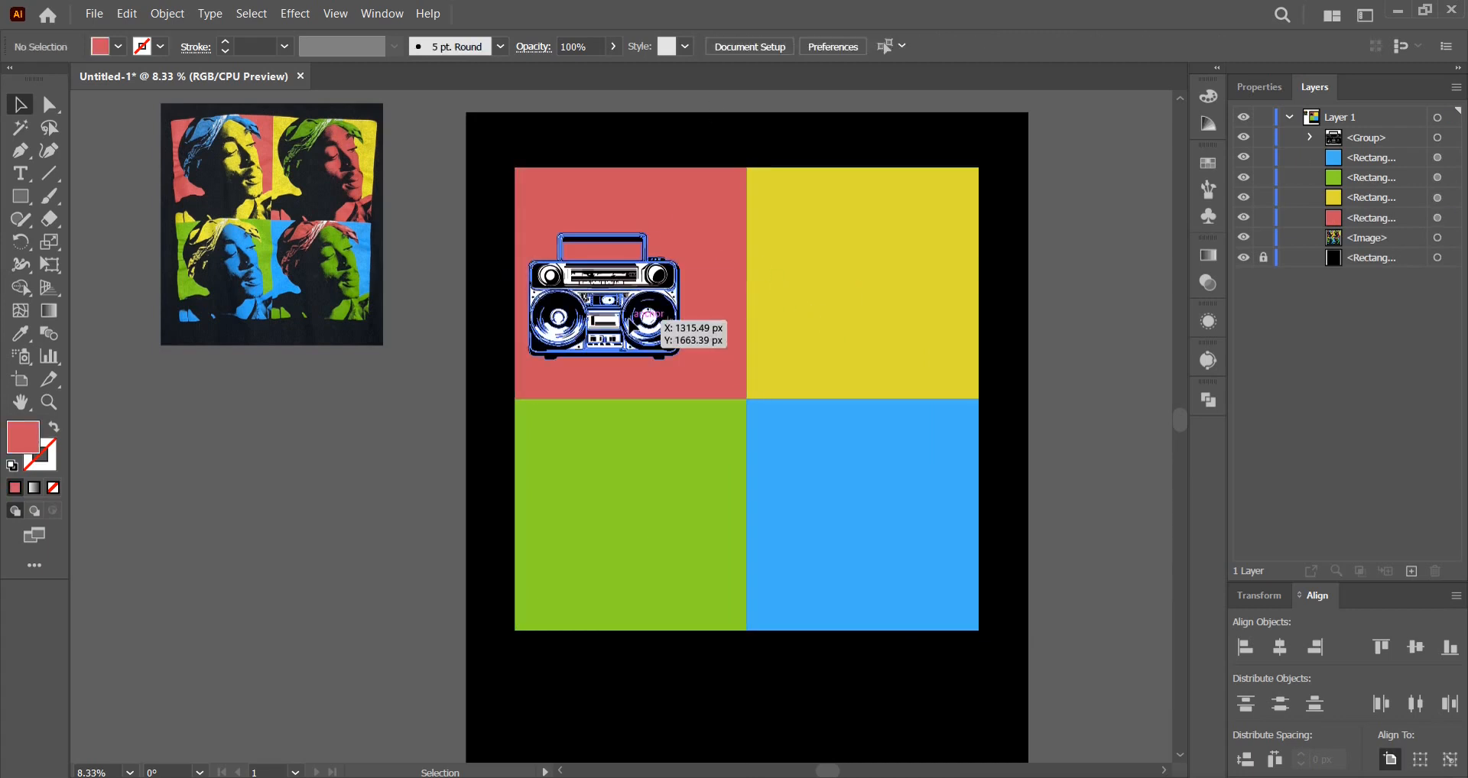
# Enlarge the boombox proportionally until it spans the full width of the red square
pyautogui.click(632, 325)
pyautogui.moveTo(679, 292); pyautogui.dragTo(743, 292)
pyautogui.moveTo(528, 295); pyautogui.dragTo(514, 296)
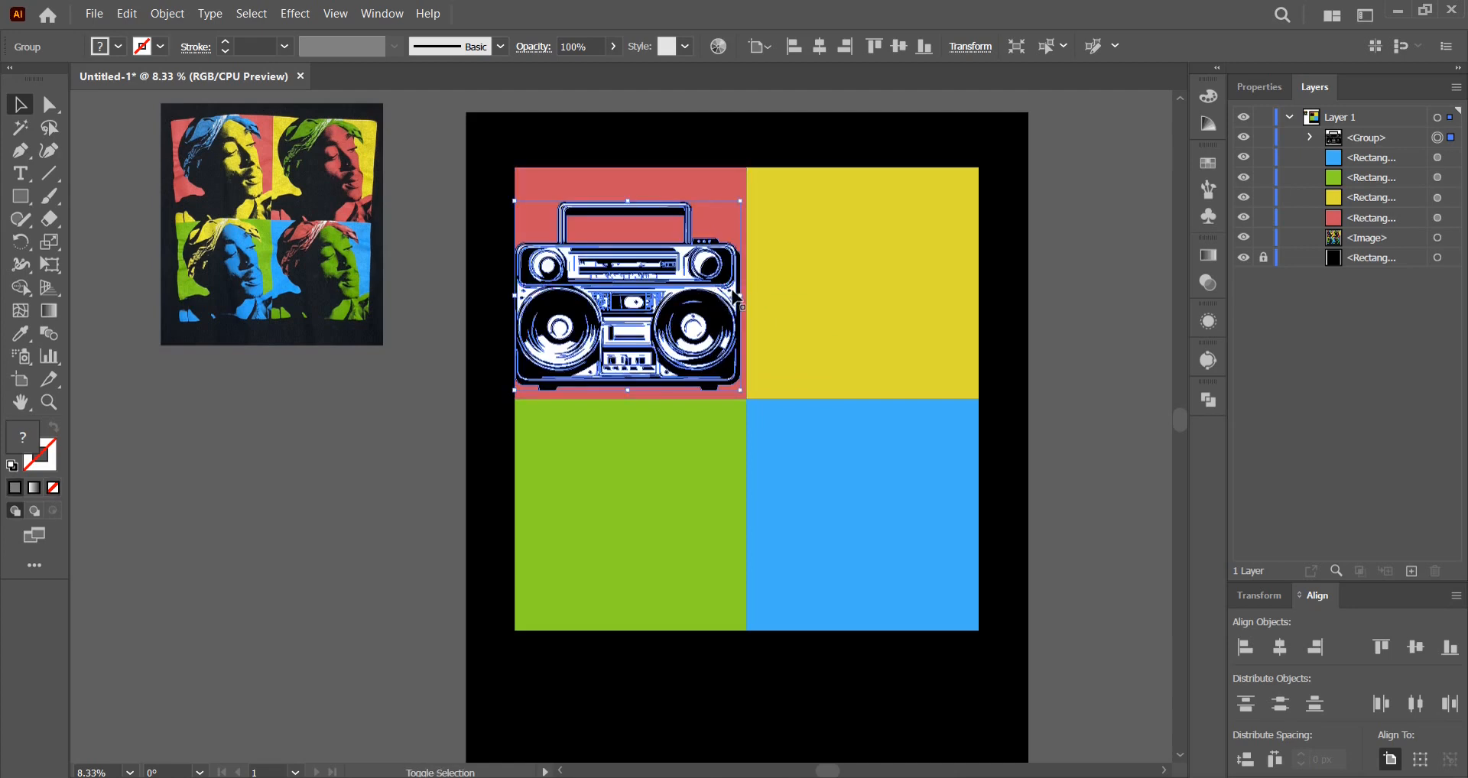
pyautogui.moveTo(740, 295); pyautogui.dragTo(674, 300)
# Select the boombox together with the red square and align their vertical centres
pyautogui.click(659, 142)
pyautogui.moveTo(659, 142); pyautogui.dragTo(623, 198)
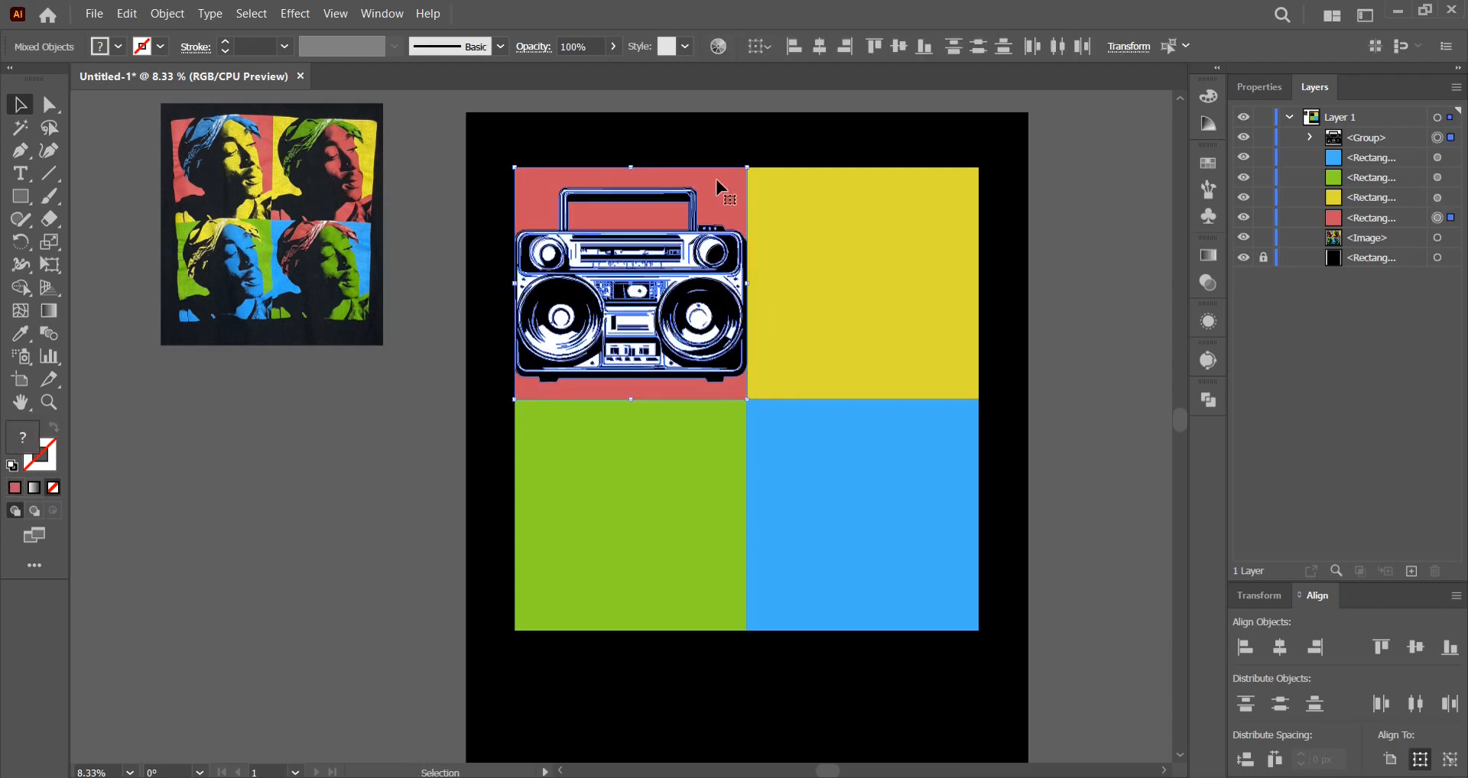
pyautogui.click(901, 56)
pyautogui.click(859, 133)
# Duplicate the boombox horizontally from the red square onto the yellow square
pyautogui.click(704, 278)
pyautogui.moveTo(667, 288); pyautogui.dragTo(899, 288)
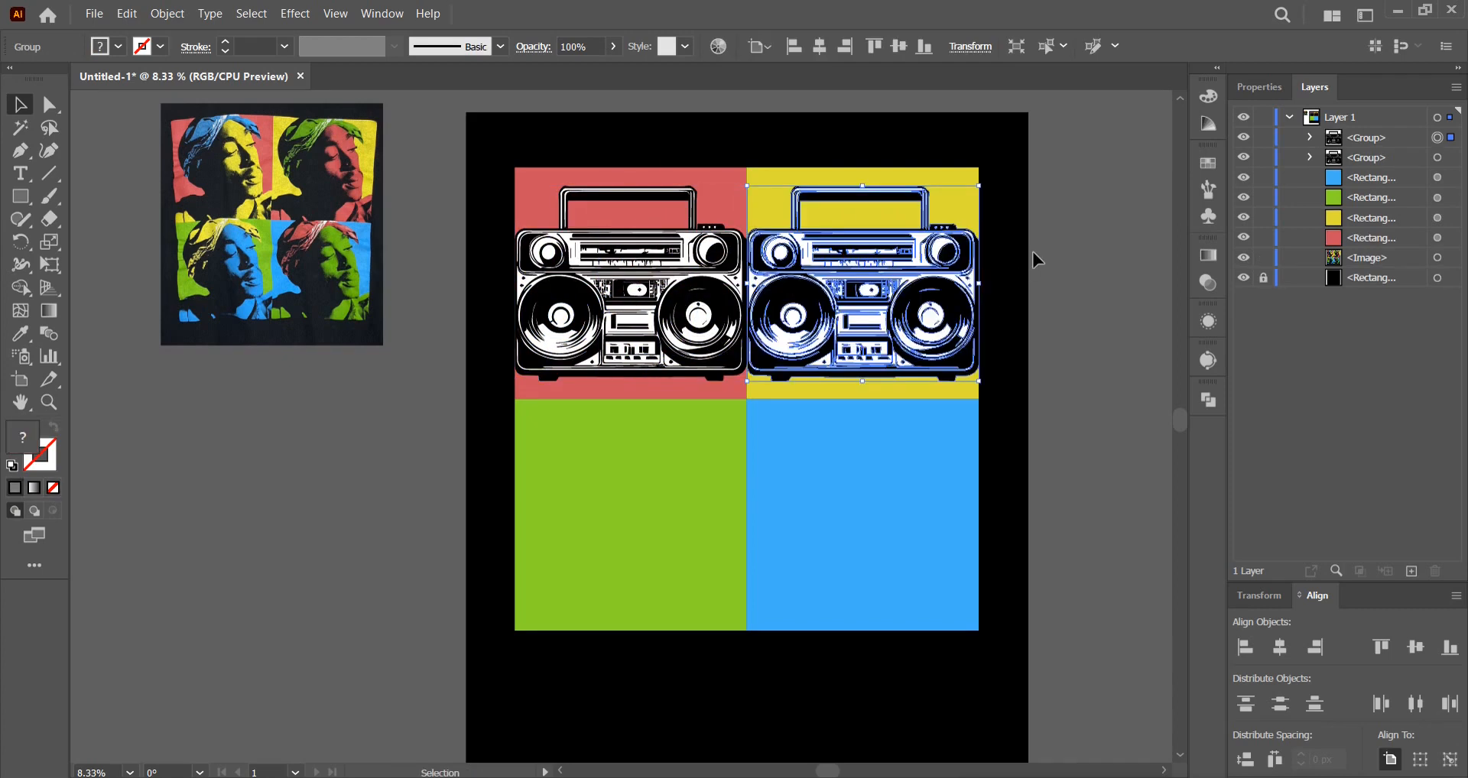
pyautogui.click(1033, 255)
pyautogui.moveTo(989, 255); pyautogui.dragTo(925, 236)
# Duplicate the two upper boomboxes straight down onto the green and blue squares
pyautogui.click(852, 267)
pyautogui.keyDown('shift'); pyautogui.click(642, 264); pyautogui.keyUp('shift')
pyautogui.moveTo(646, 269); pyautogui.dragTo(630, 501)
pyautogui.click(1001, 482)
pyautogui.moveTo(1002, 481); pyautogui.dragTo(1031, 495)
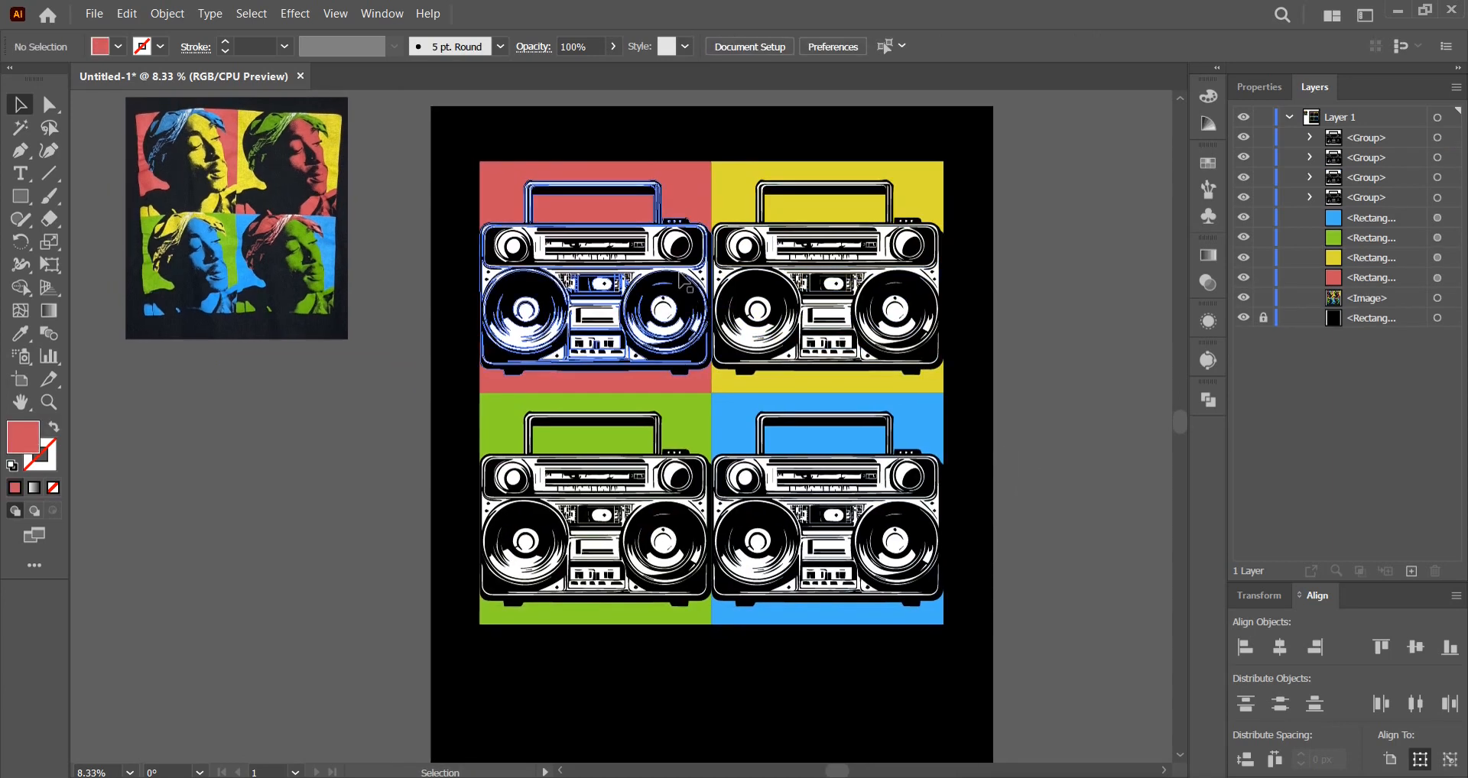
# Recolour the boombox on the red square with sampled colours: blue for the white radio panel, yellow for the white body
pyautogui.click(683, 281)
pyautogui.click(1310, 198)
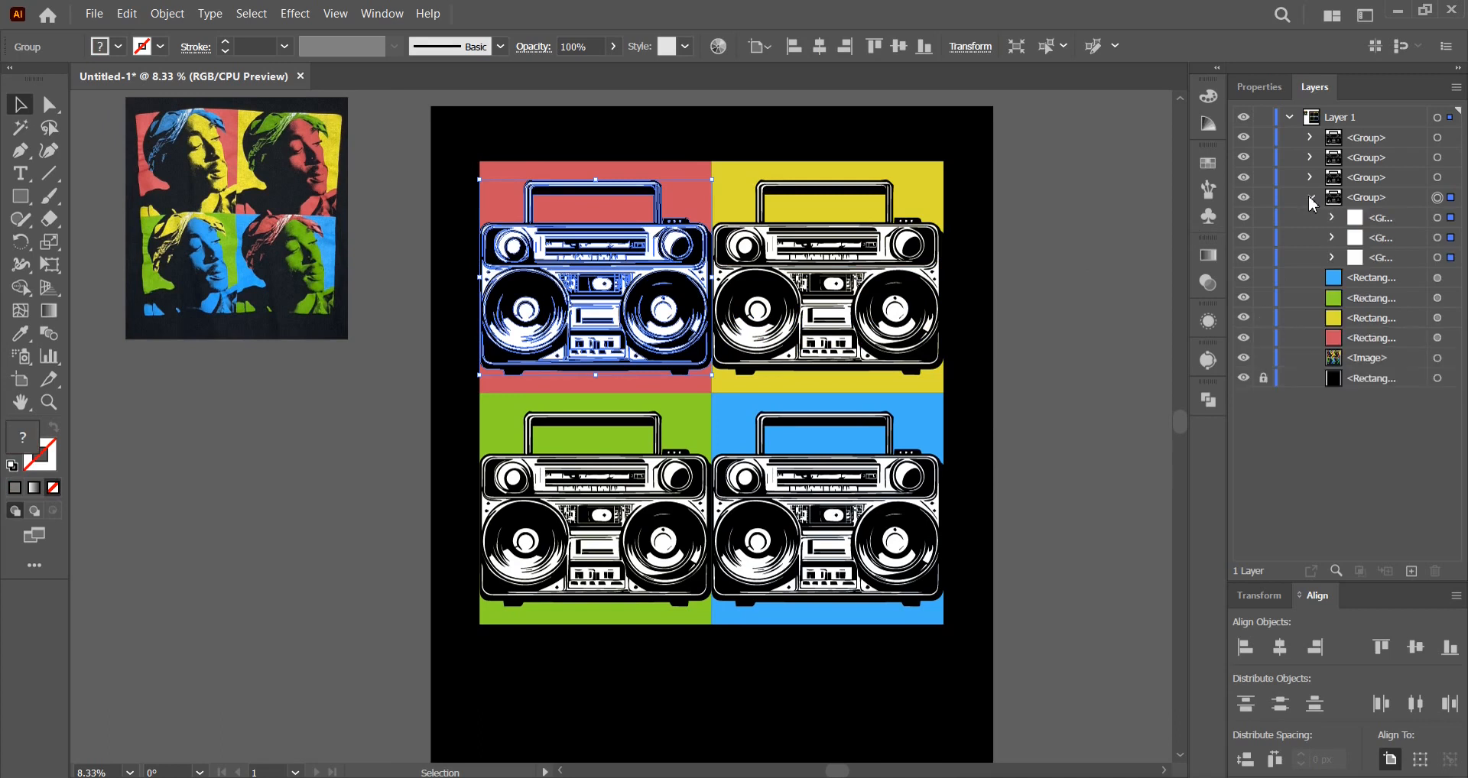
pyautogui.click(1437, 238)
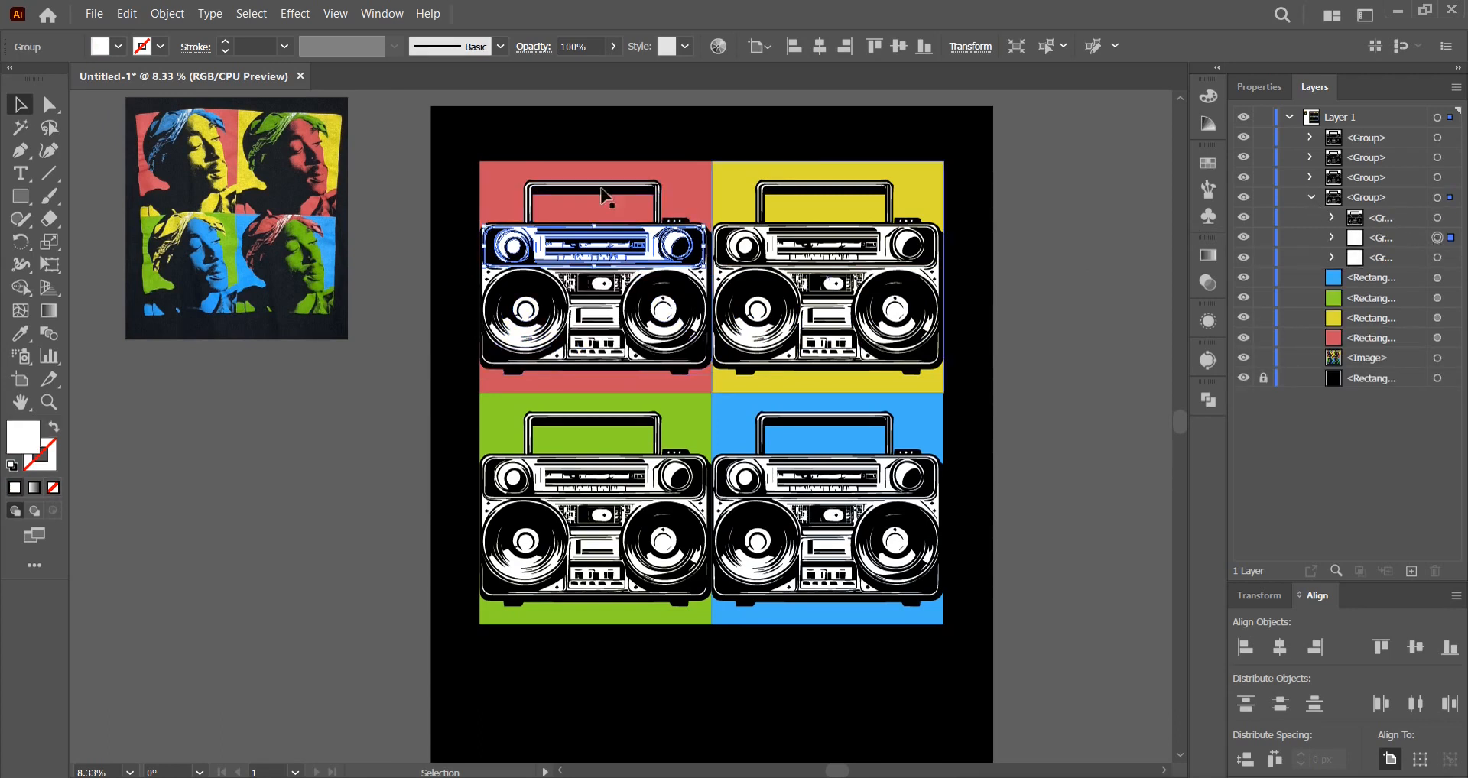
pyautogui.click(25, 337)
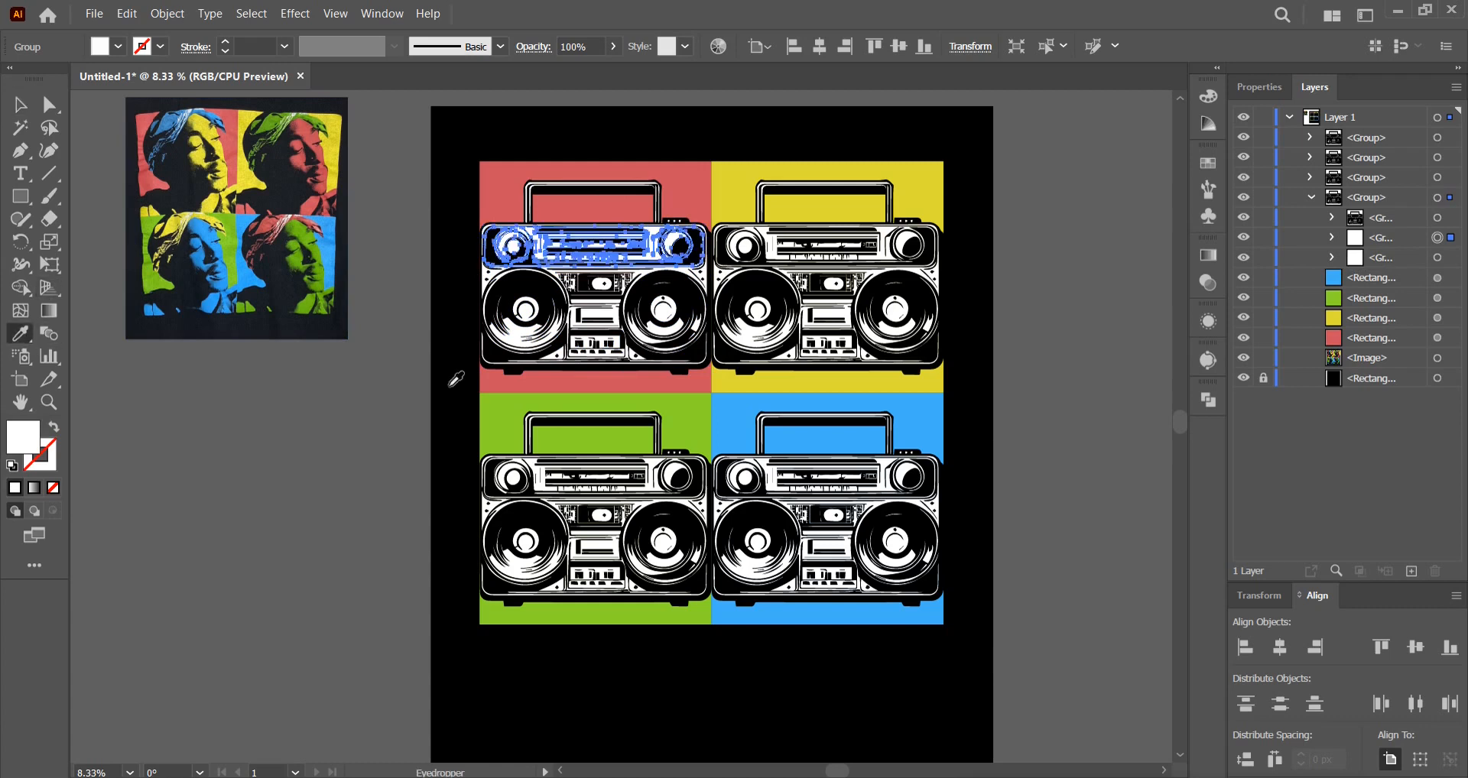
pyautogui.click(731, 419)
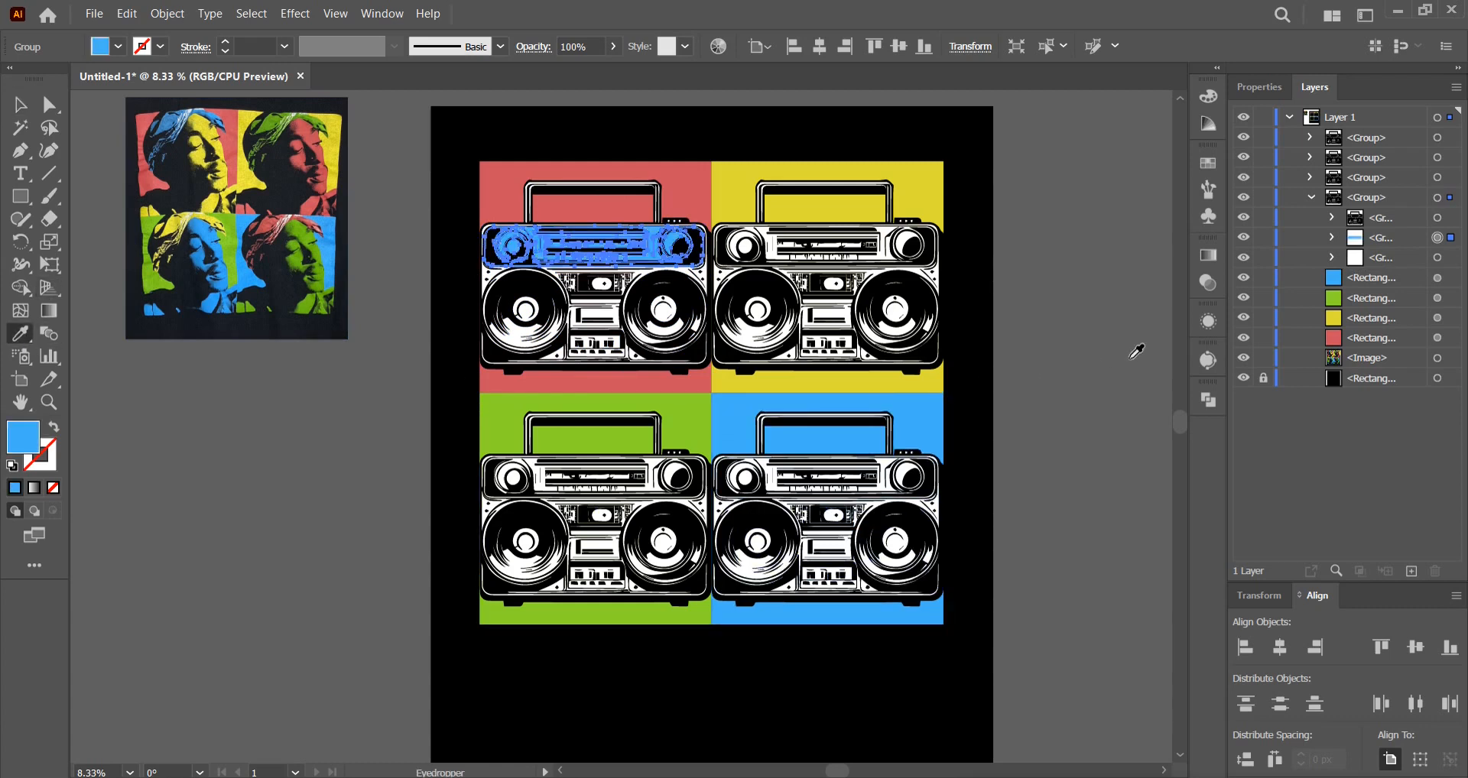
pyautogui.click(1438, 258)
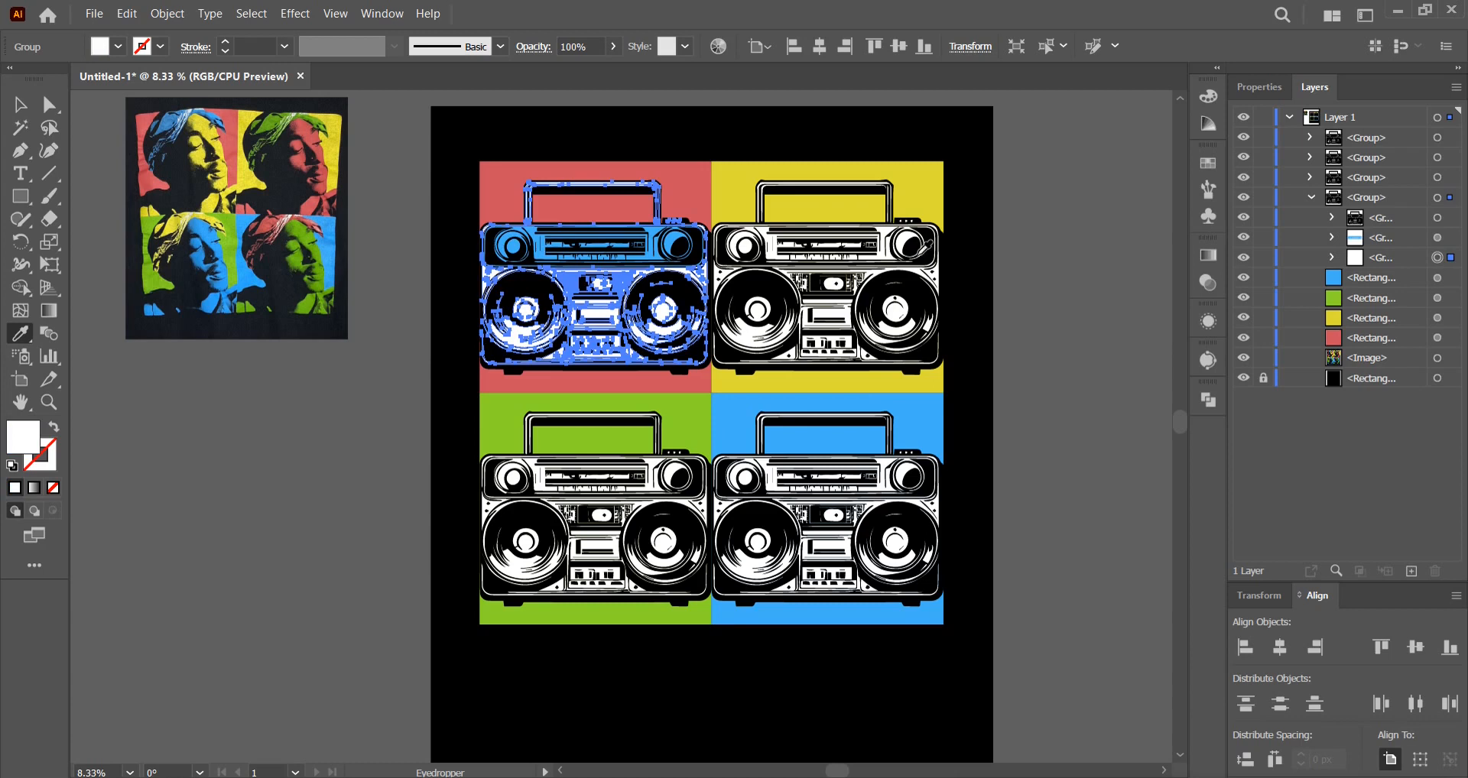
pyautogui.click(740, 175)
pyautogui.click(19, 104)
# Recolour the boombox on the yellow square with sampled colours: green for the radio panel, red for the body
pyautogui.click(830, 281)
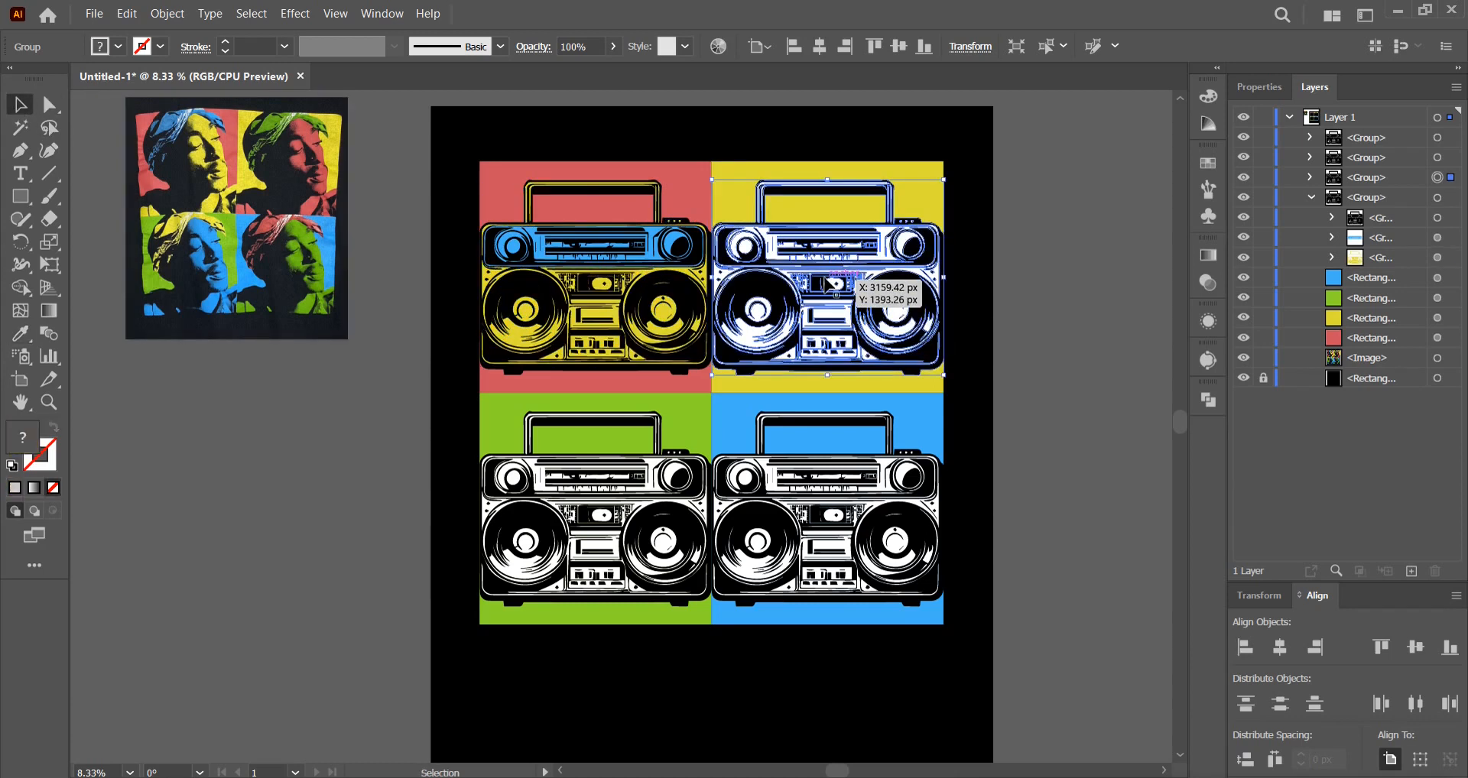
pyautogui.click(1312, 197)
pyautogui.click(1311, 177)
pyautogui.click(1438, 218)
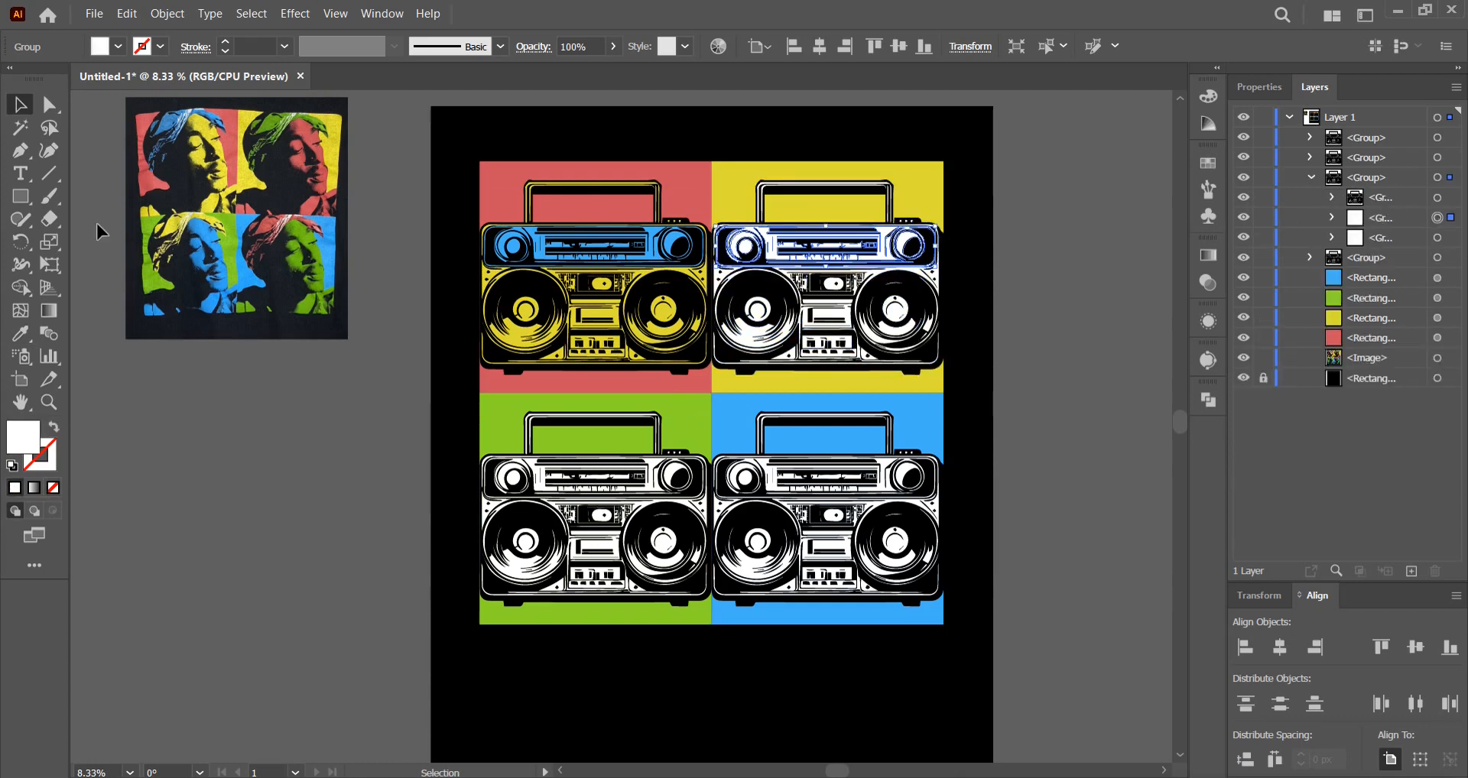
pyautogui.click(20, 333)
pyautogui.click(497, 406)
pyautogui.click(1438, 238)
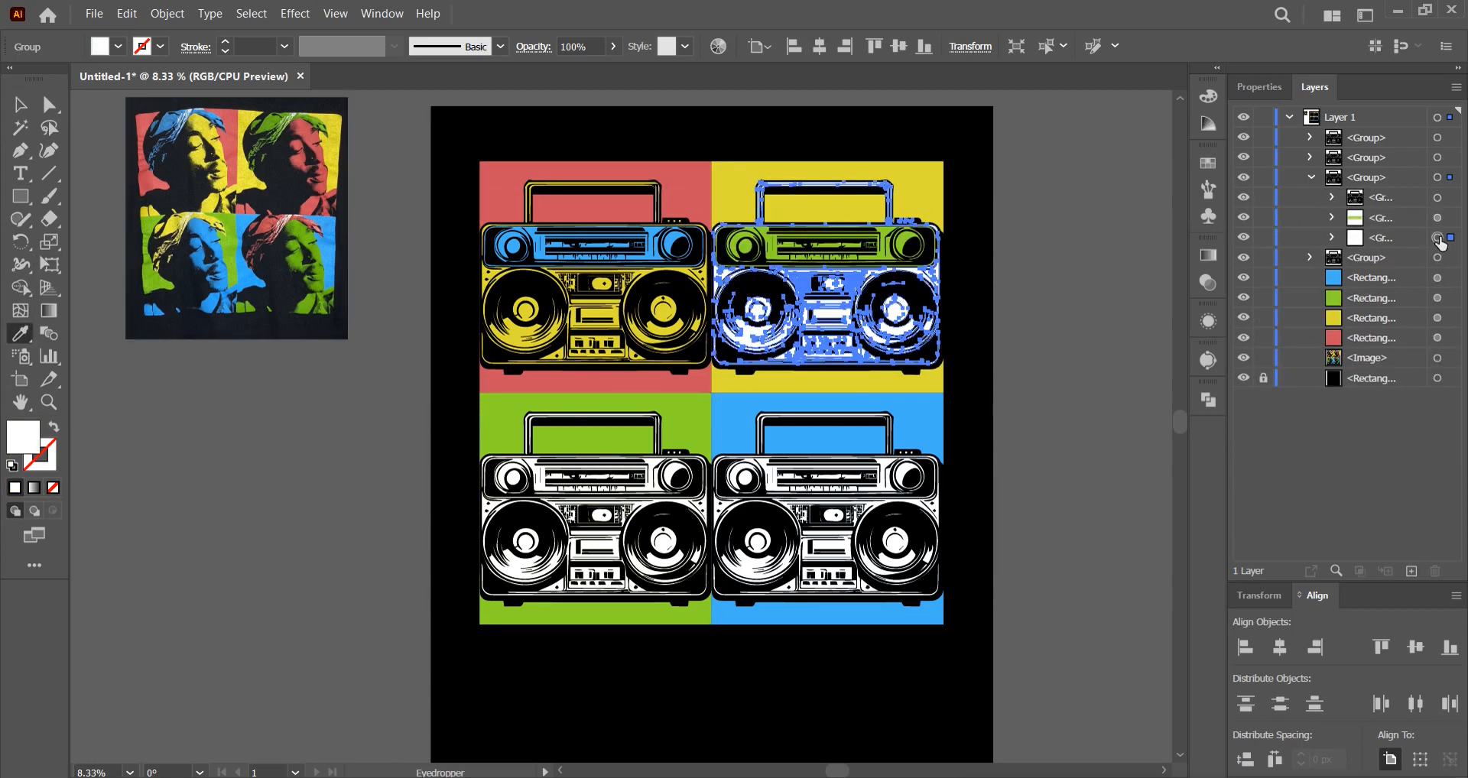
pyautogui.click(535, 382)
pyautogui.click(1312, 179)
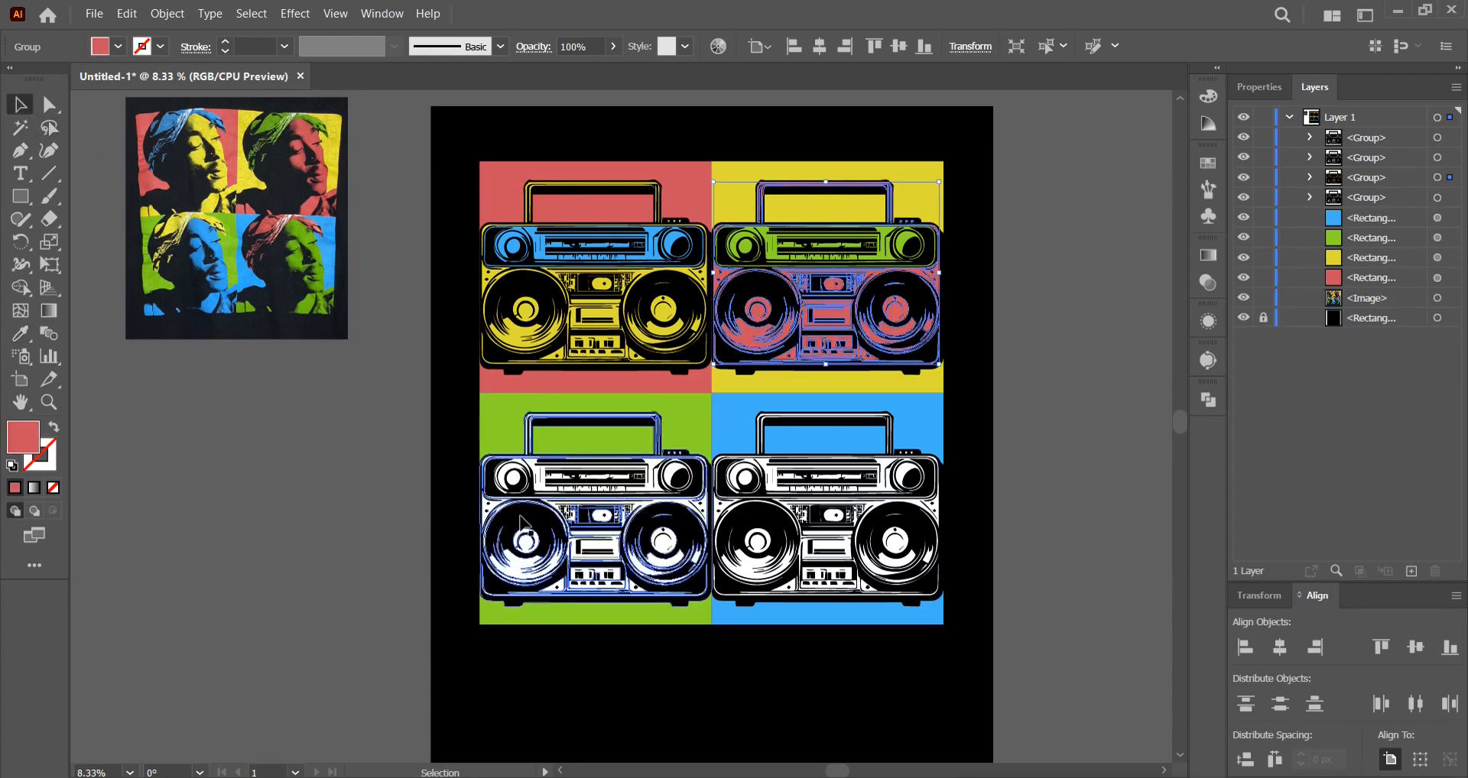
# Recolour the boombox on the green square with sampled colours: yellow for the radio panel, blue for the body
pyautogui.click(1438, 158)
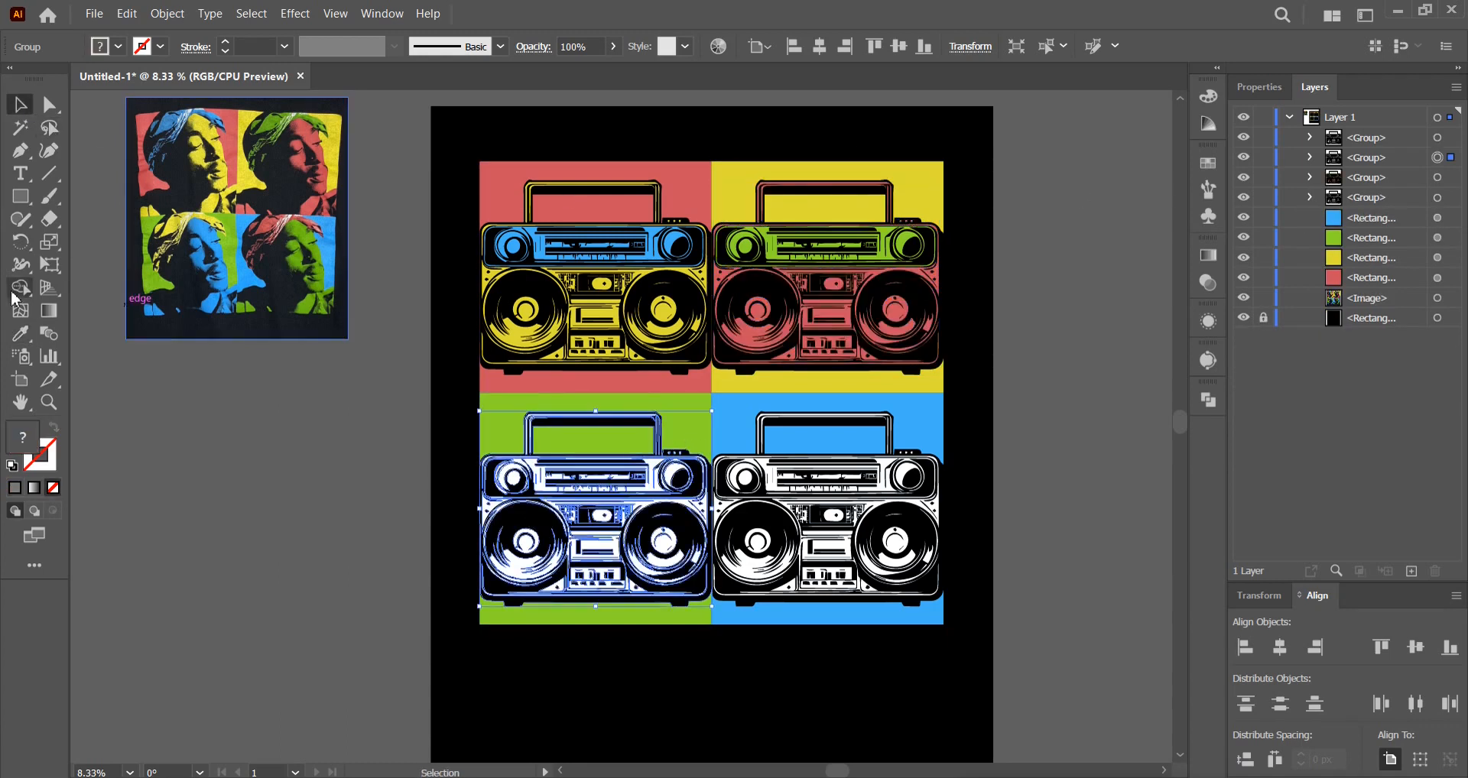
pyautogui.click(1310, 157)
pyautogui.click(1438, 198)
pyautogui.click(925, 191)
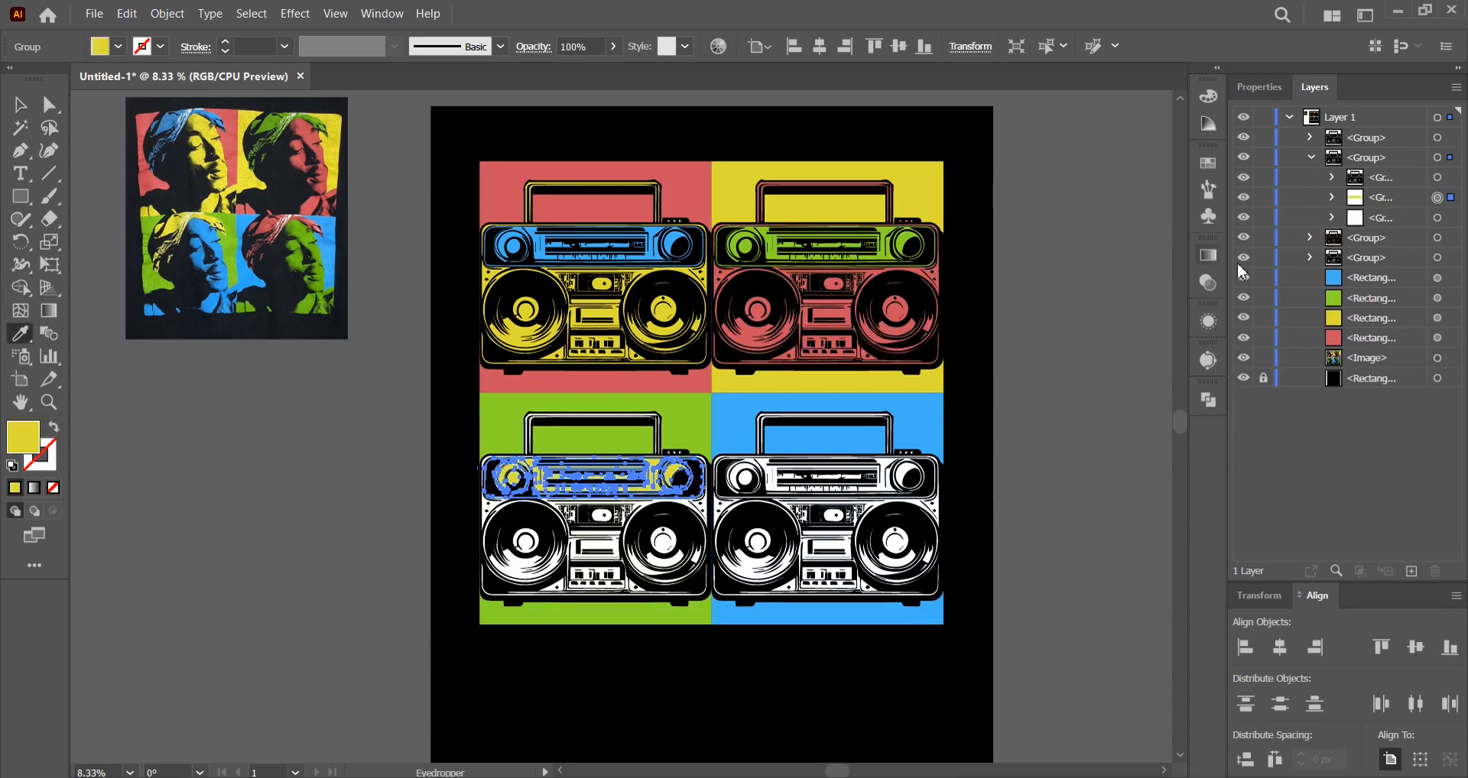
pyautogui.click(1438, 218)
pyautogui.click(925, 417)
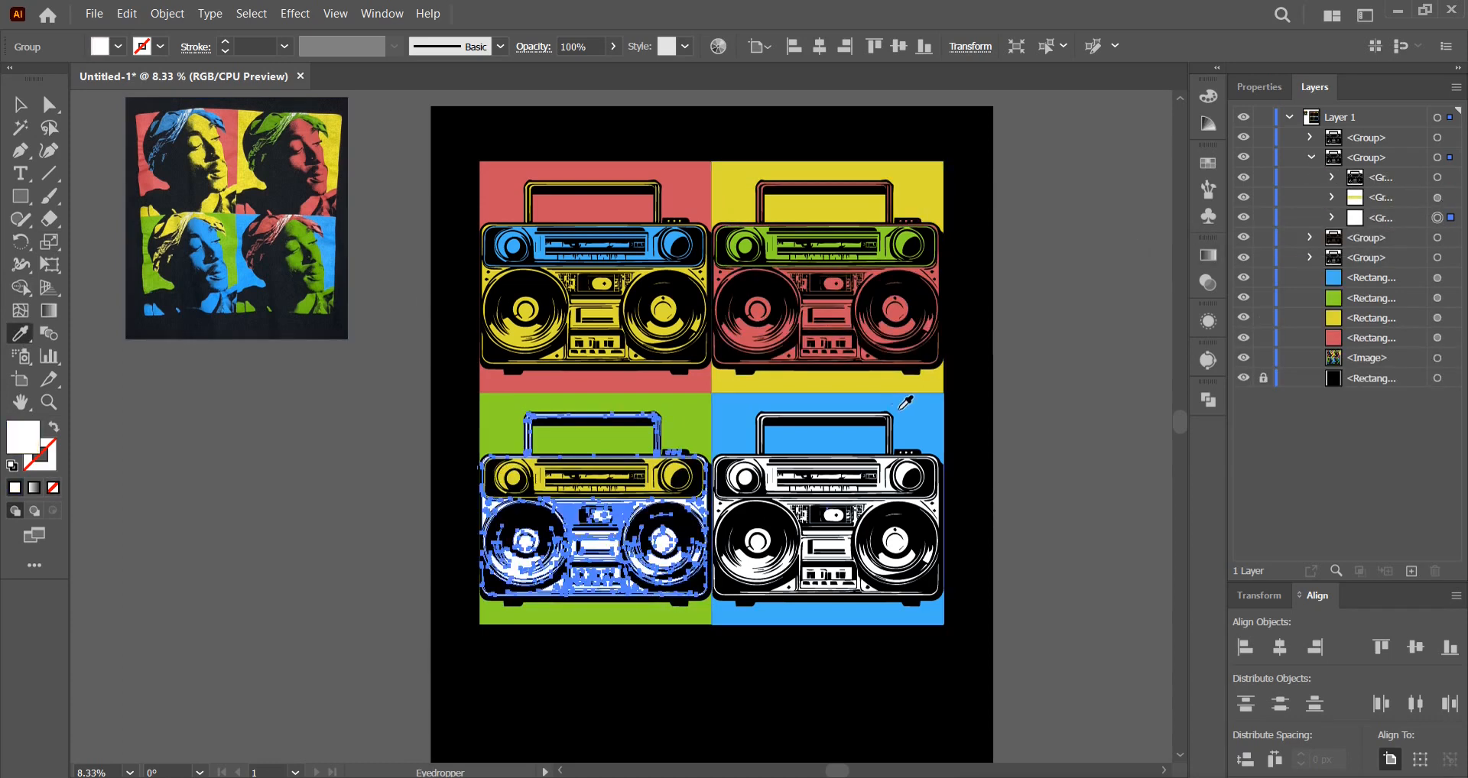
pyautogui.click(1310, 158)
# Recolour the boombox on the blue square with sampled colours: red for the radio panel, green for the body
pyautogui.click(1438, 138)
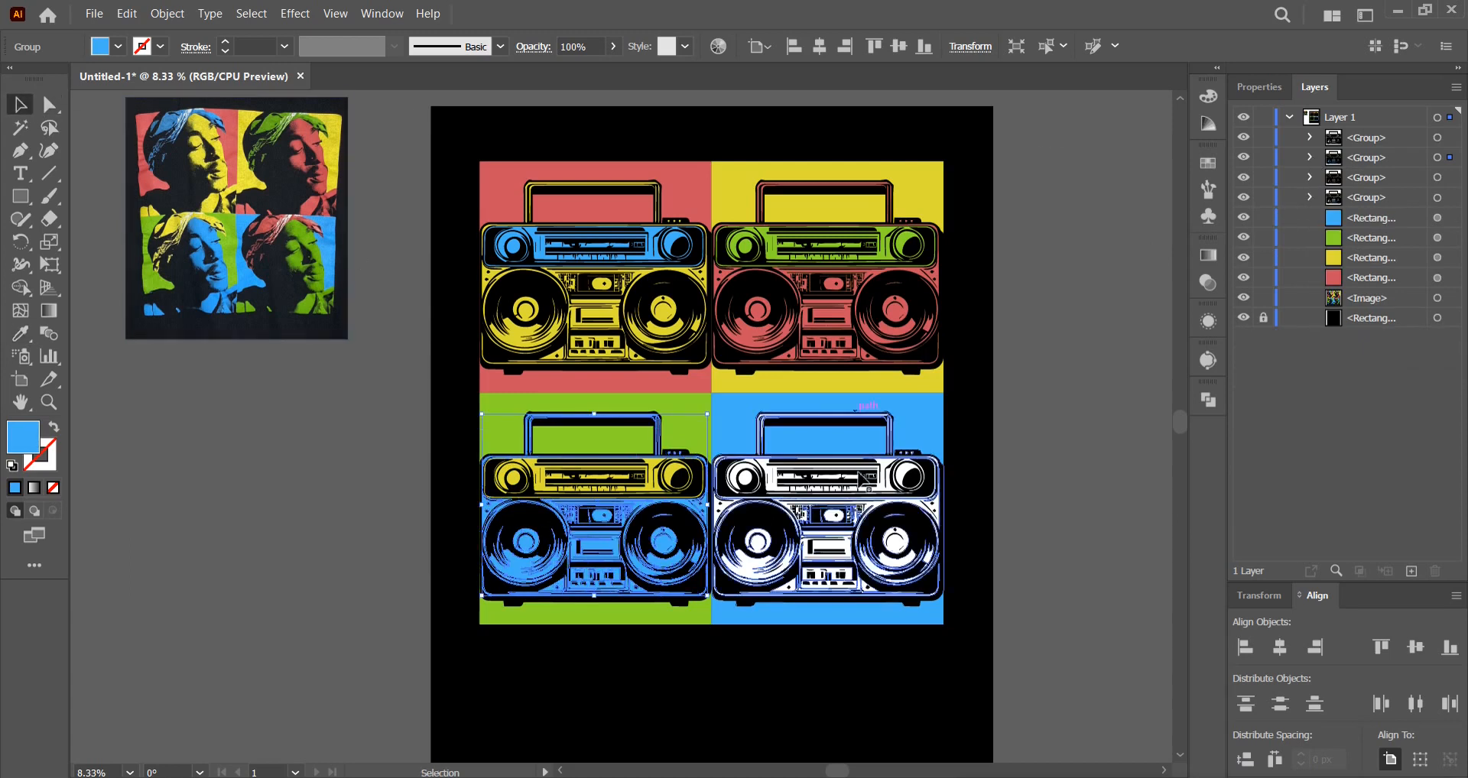
pyautogui.click(1310, 137)
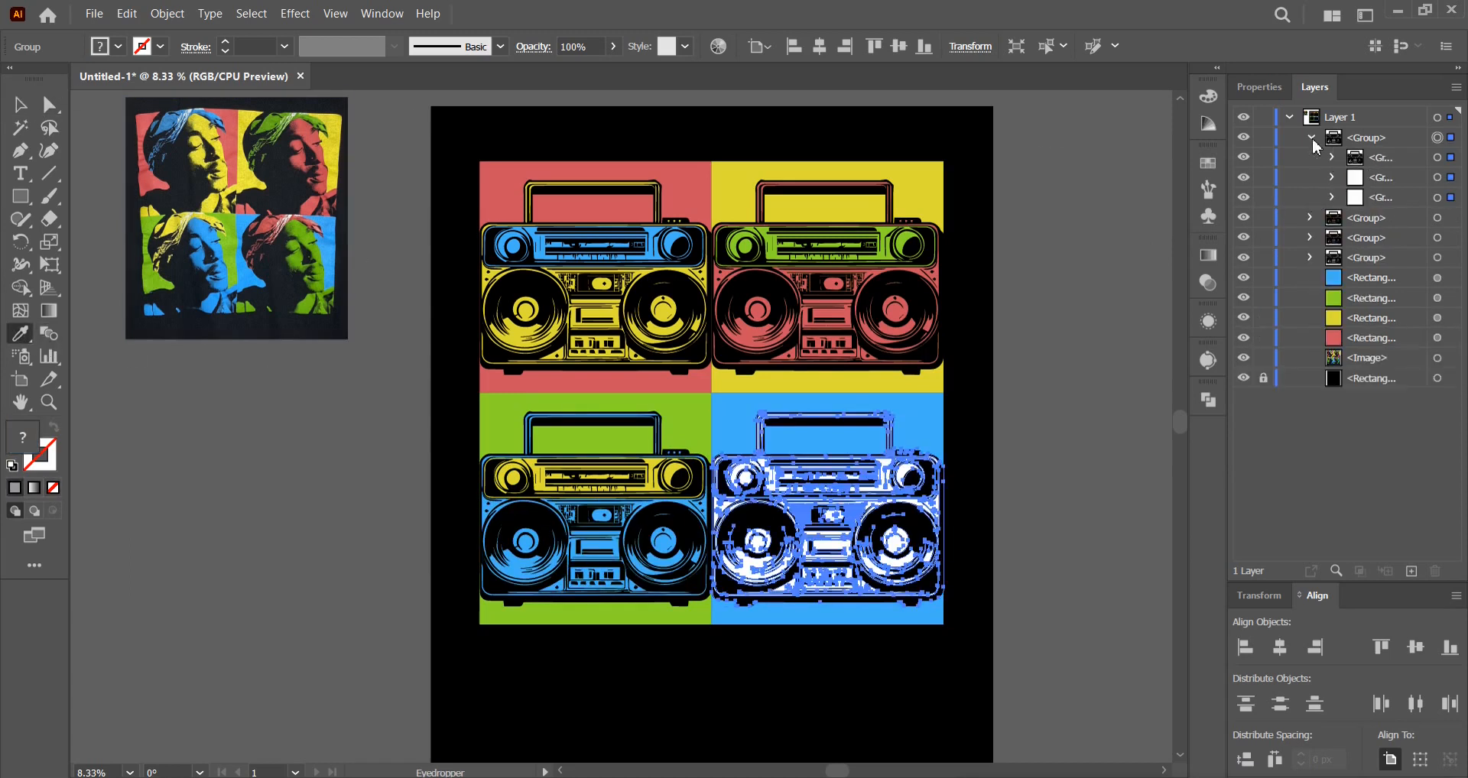
pyautogui.click(1440, 184)
pyautogui.click(680, 174)
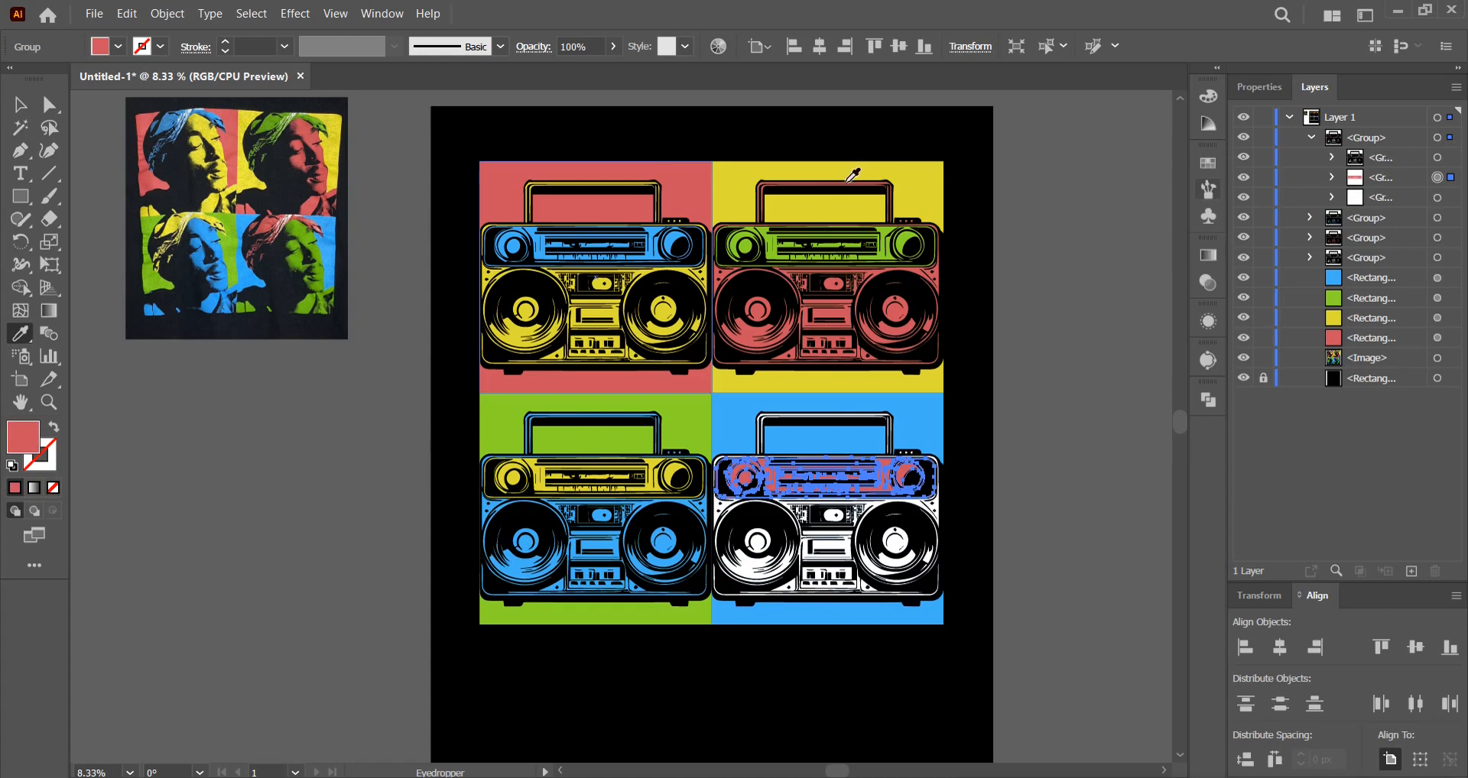
pyautogui.click(1438, 197)
pyautogui.click(596, 404)
pyautogui.press('v')
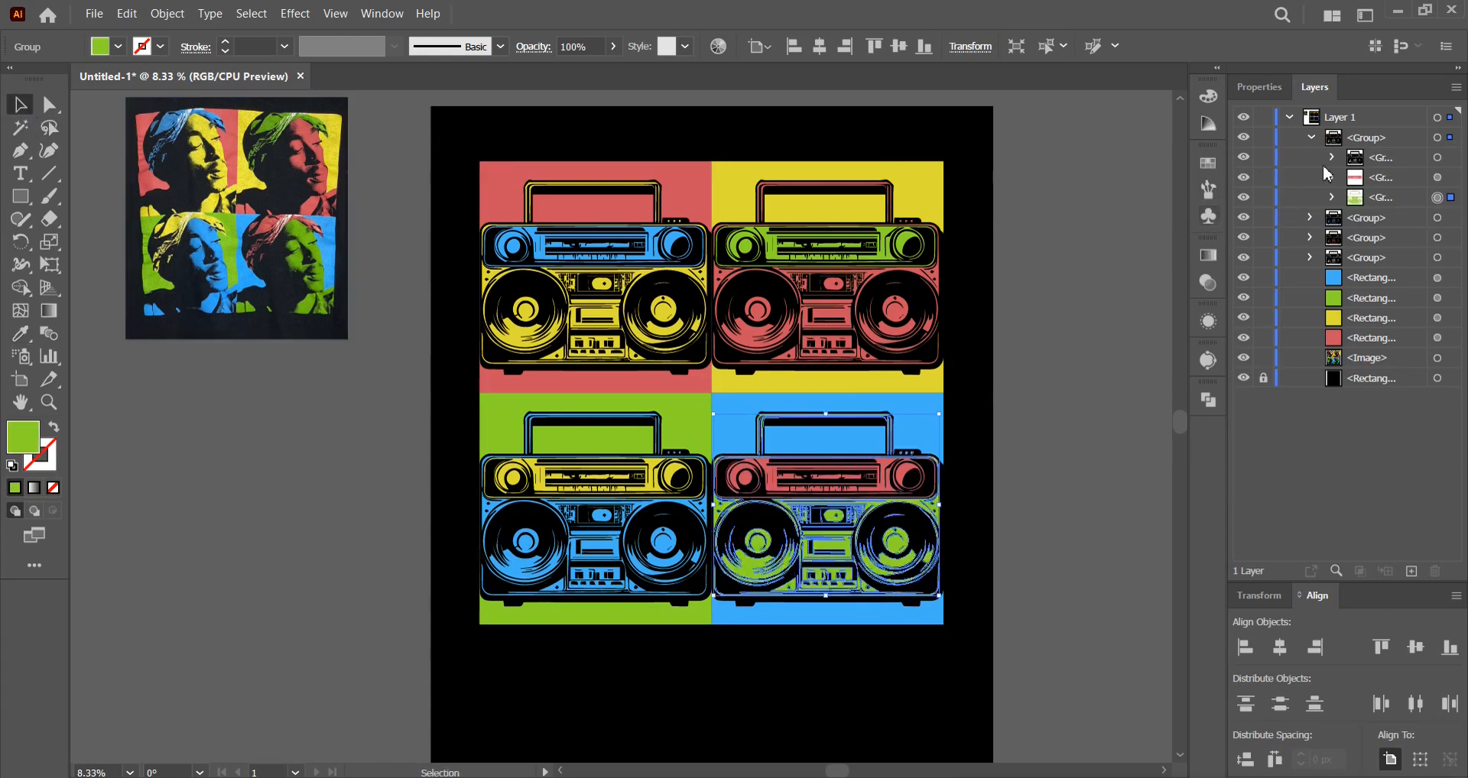
pyautogui.click(1312, 139)
pyautogui.click(1053, 324)
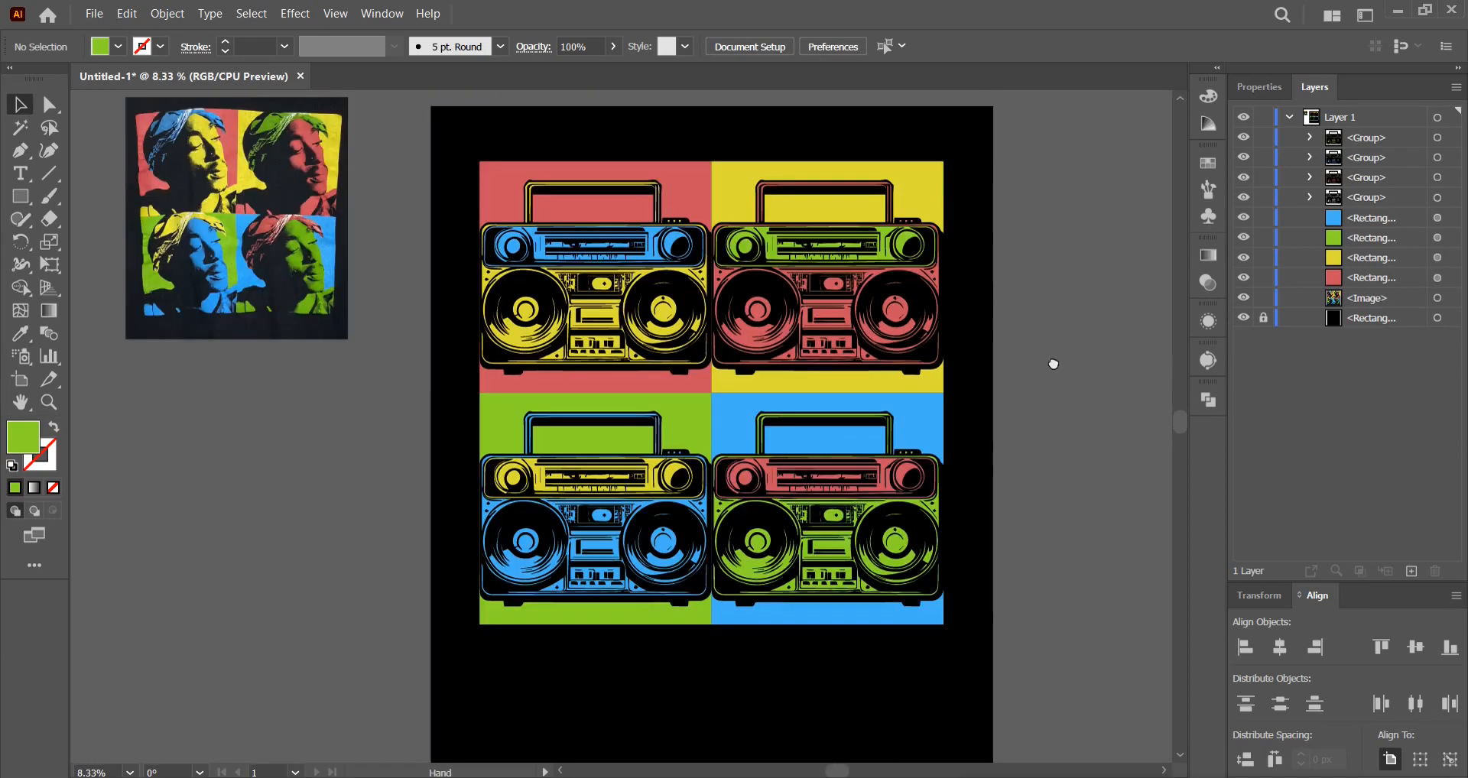
# Select the red, yellow, green and blue background squares behind the boomboxes and group them again
pyautogui.moveTo(1054, 364)
pyautogui.mouseDown()
pyautogui.moveTo(1065, 346)
pyautogui.moveTo(1071, 358)
pyautogui.mouseUp()
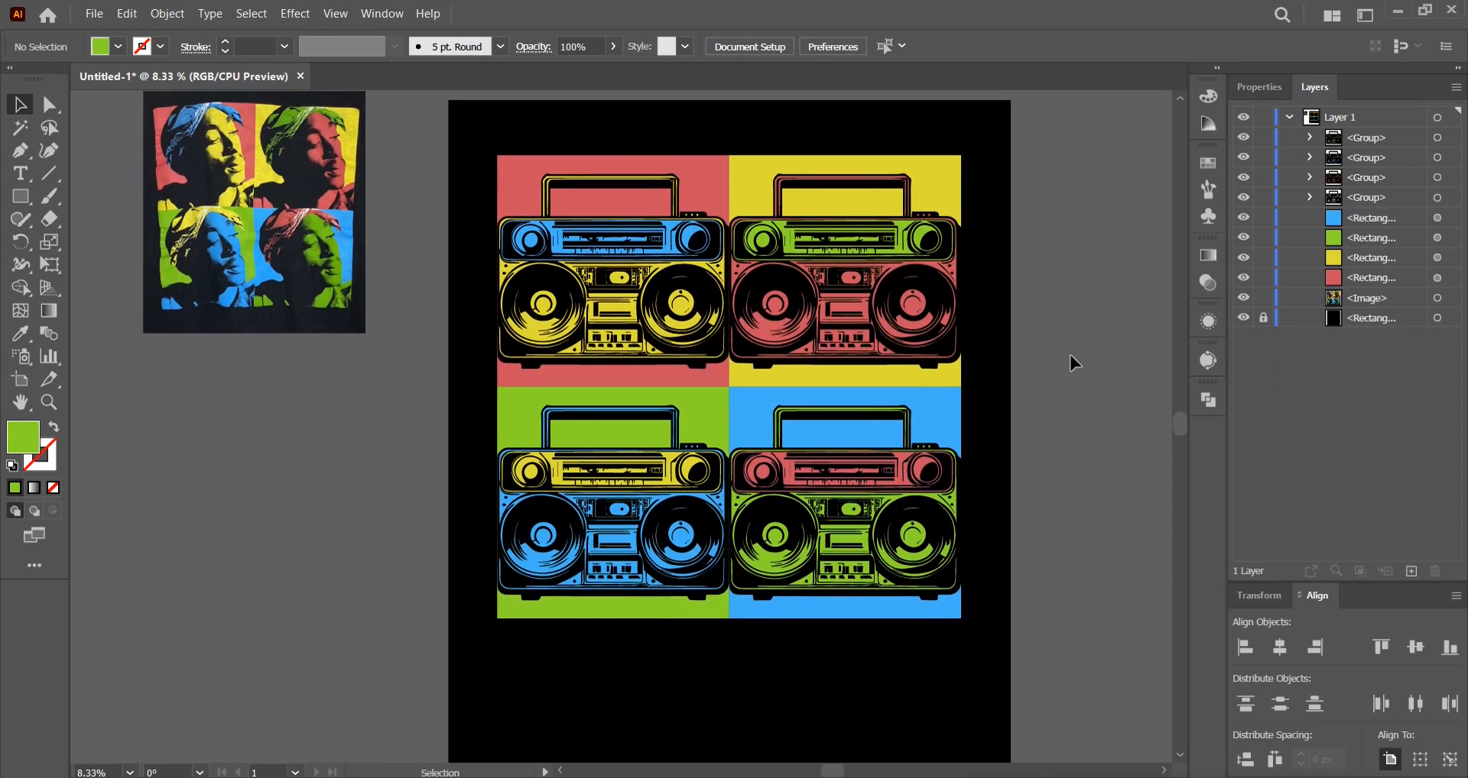
pyautogui.click(1310, 137)
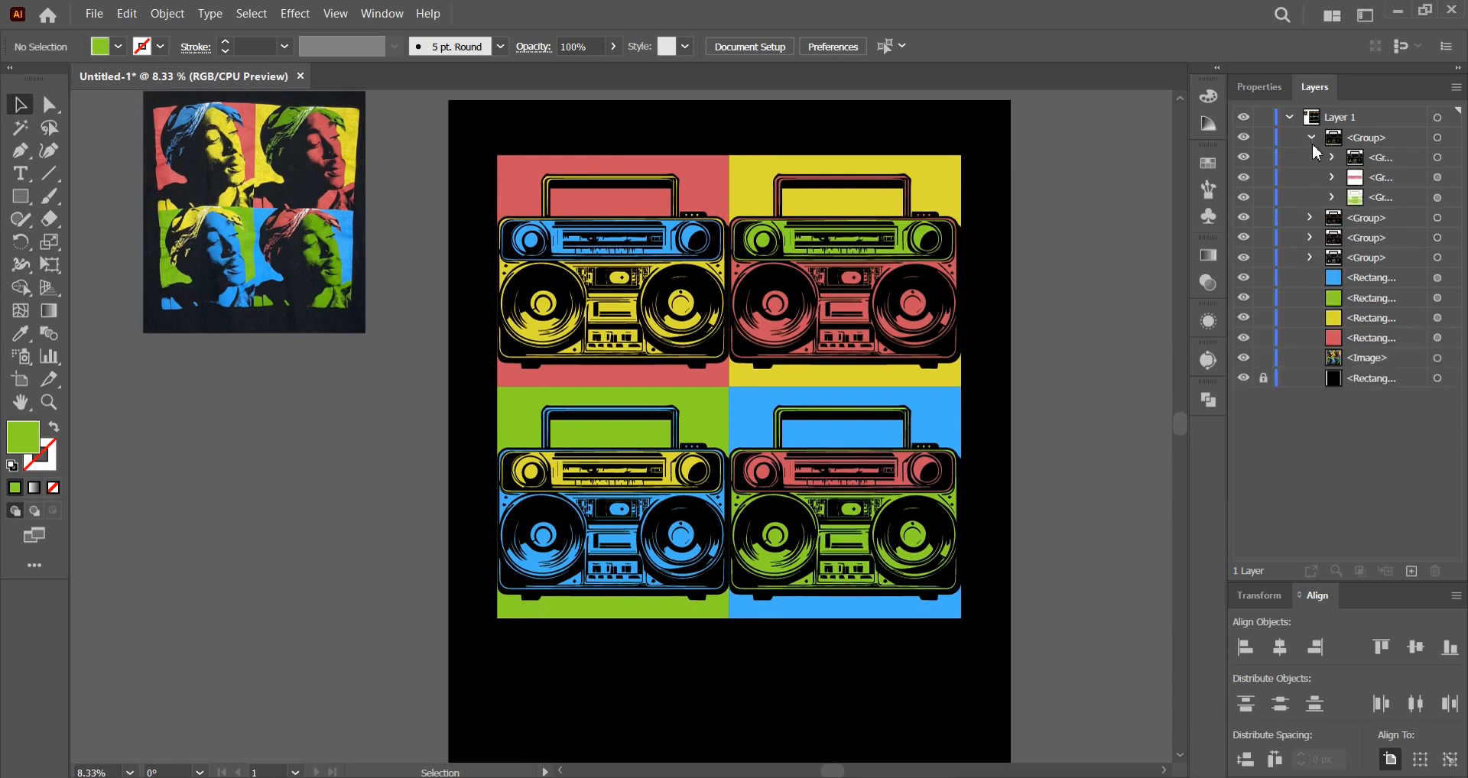
pyautogui.click(955, 197)
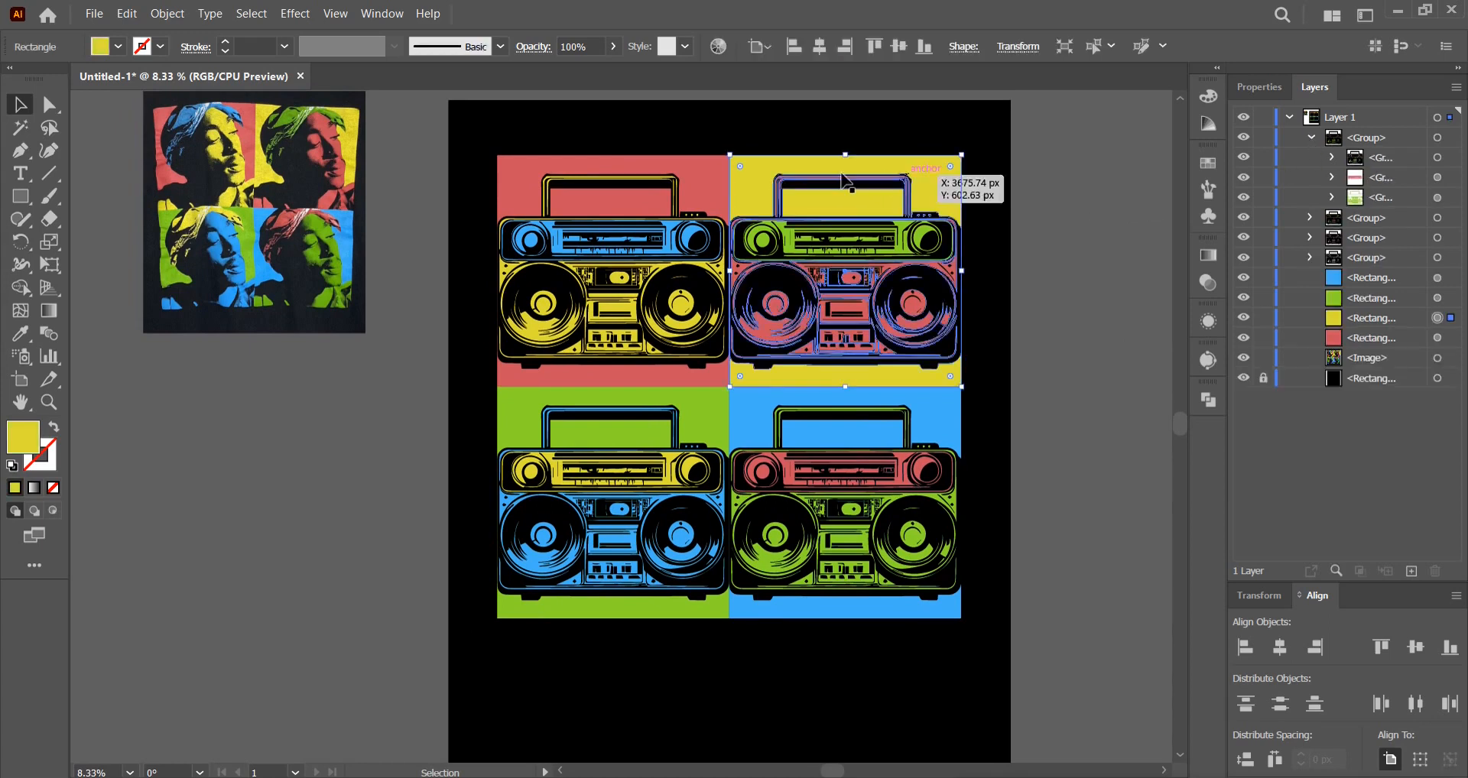
pyautogui.keyDown('shift'); pyautogui.click(704, 181); pyautogui.keyUp('shift')
pyautogui.keyDown('shift'); pyautogui.click(698, 410); pyautogui.keyUp('shift')
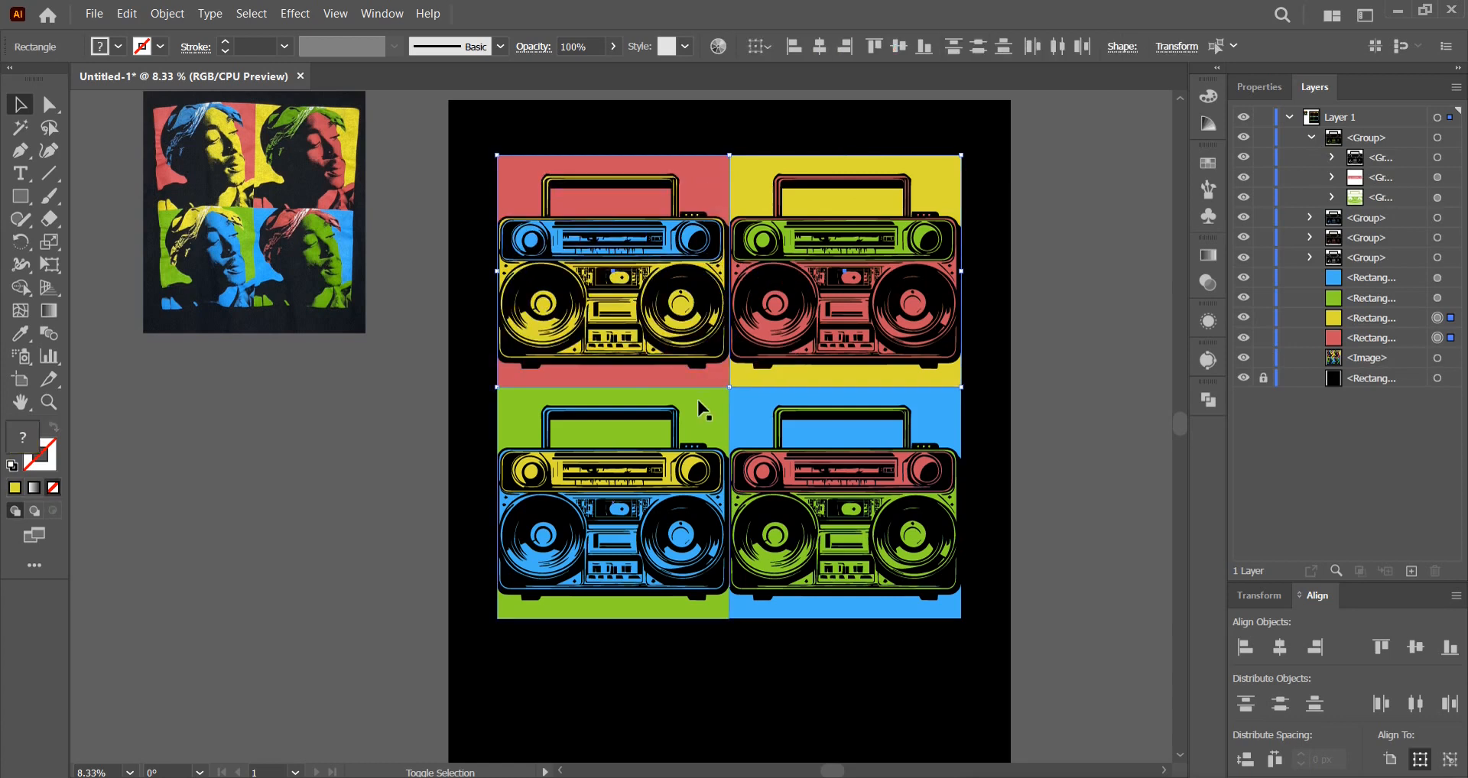
pyautogui.rightClick(741, 399)
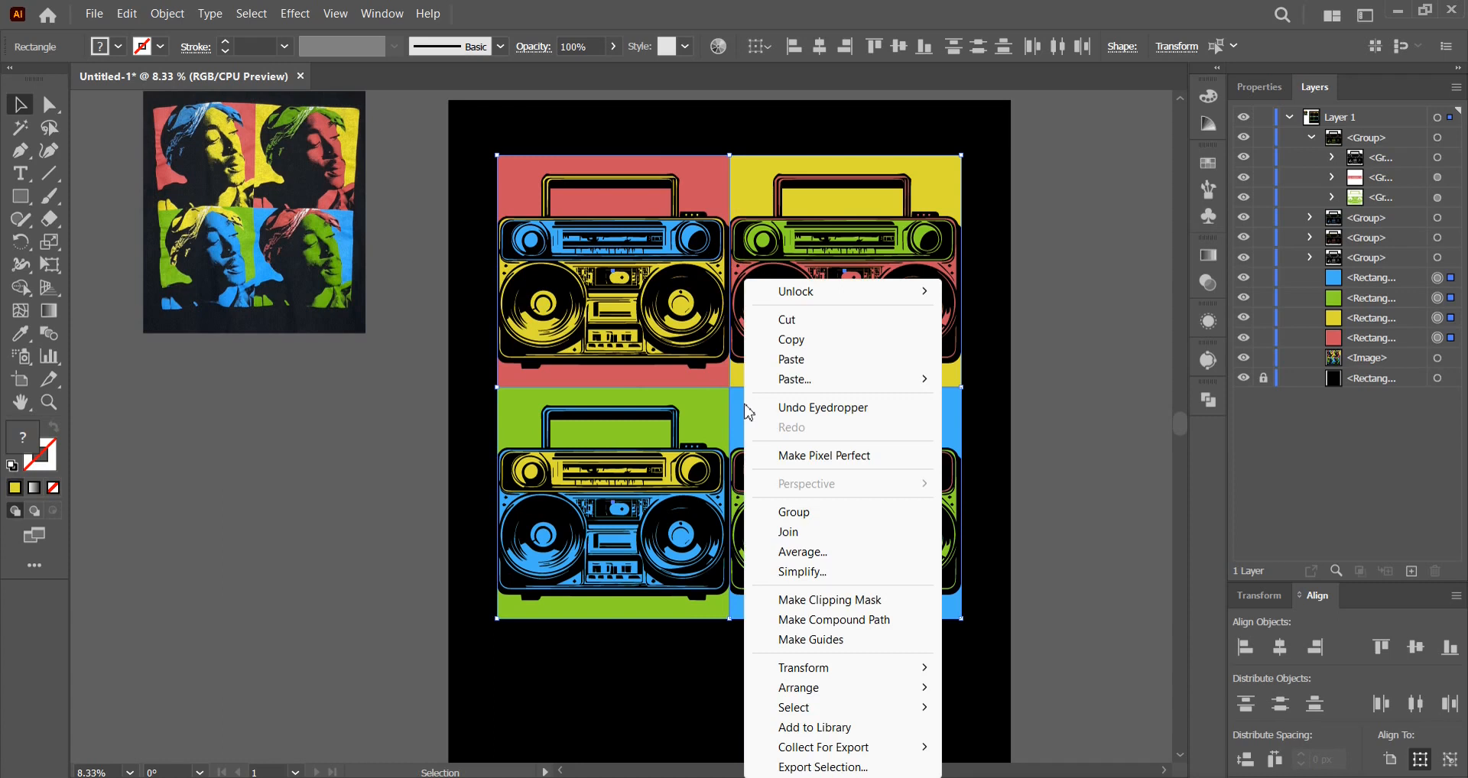
pyautogui.click(795, 512)
pyautogui.click(1023, 445)
pyautogui.moveTo(946, 410); pyautogui.dragTo(1091, 402)
pyautogui.hotkey('ctrl', 'z')
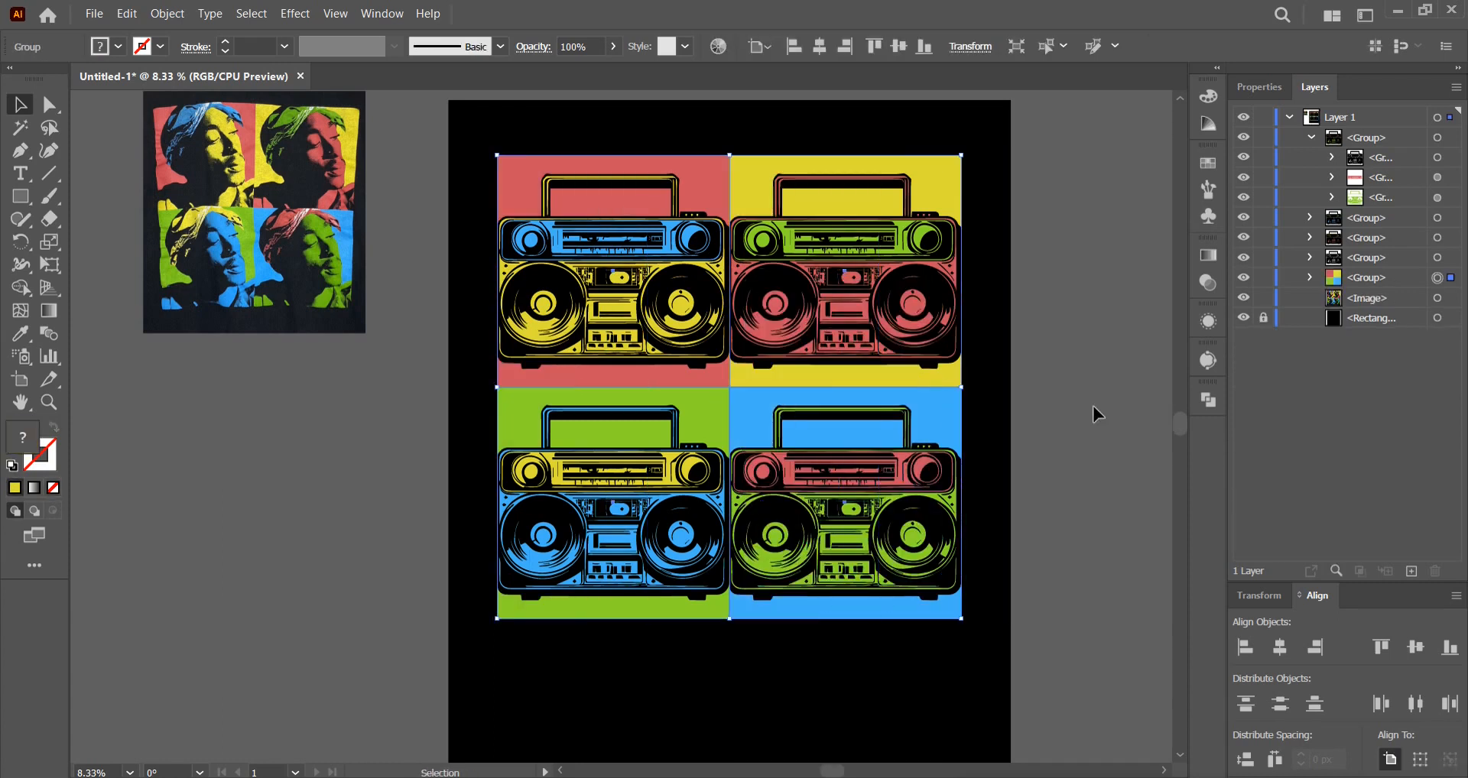
# Hide the black background rectangle to check the artwork without it, and show it again
pyautogui.click(1093, 405)
pyautogui.click(1244, 318)
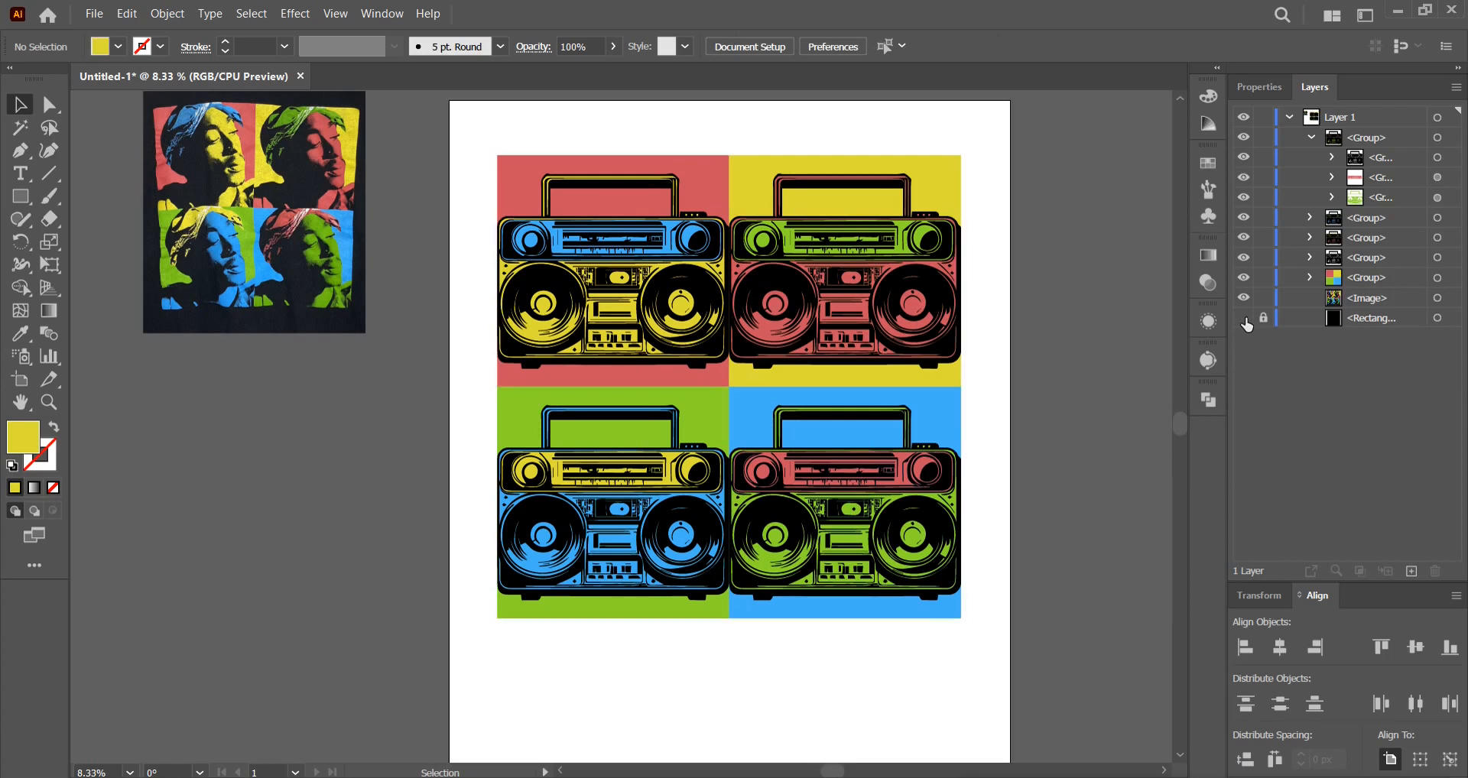
pyautogui.click(1244, 319)
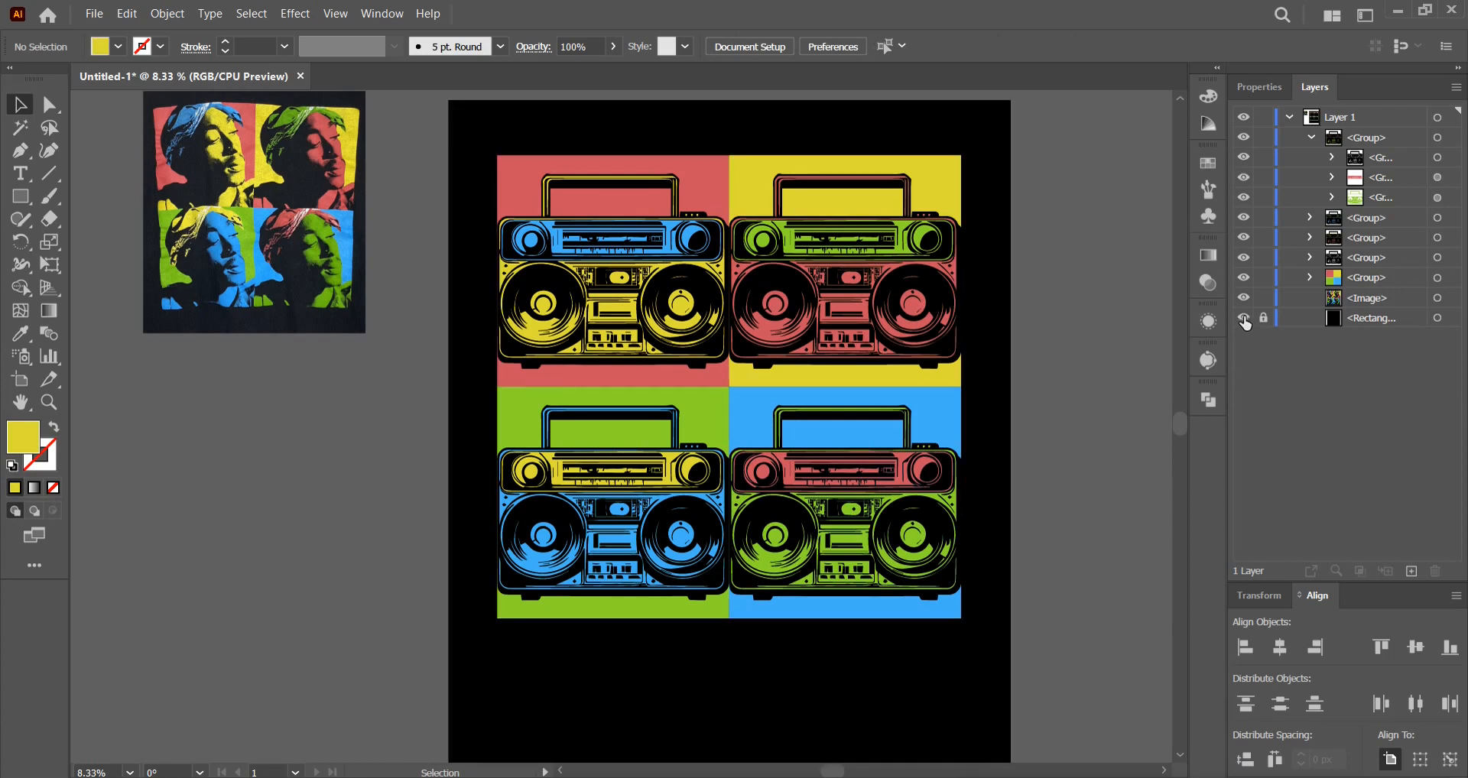
# Select the black linework groups of all four boomboxes together and cut them from the artwork
pyautogui.click(1436, 158)
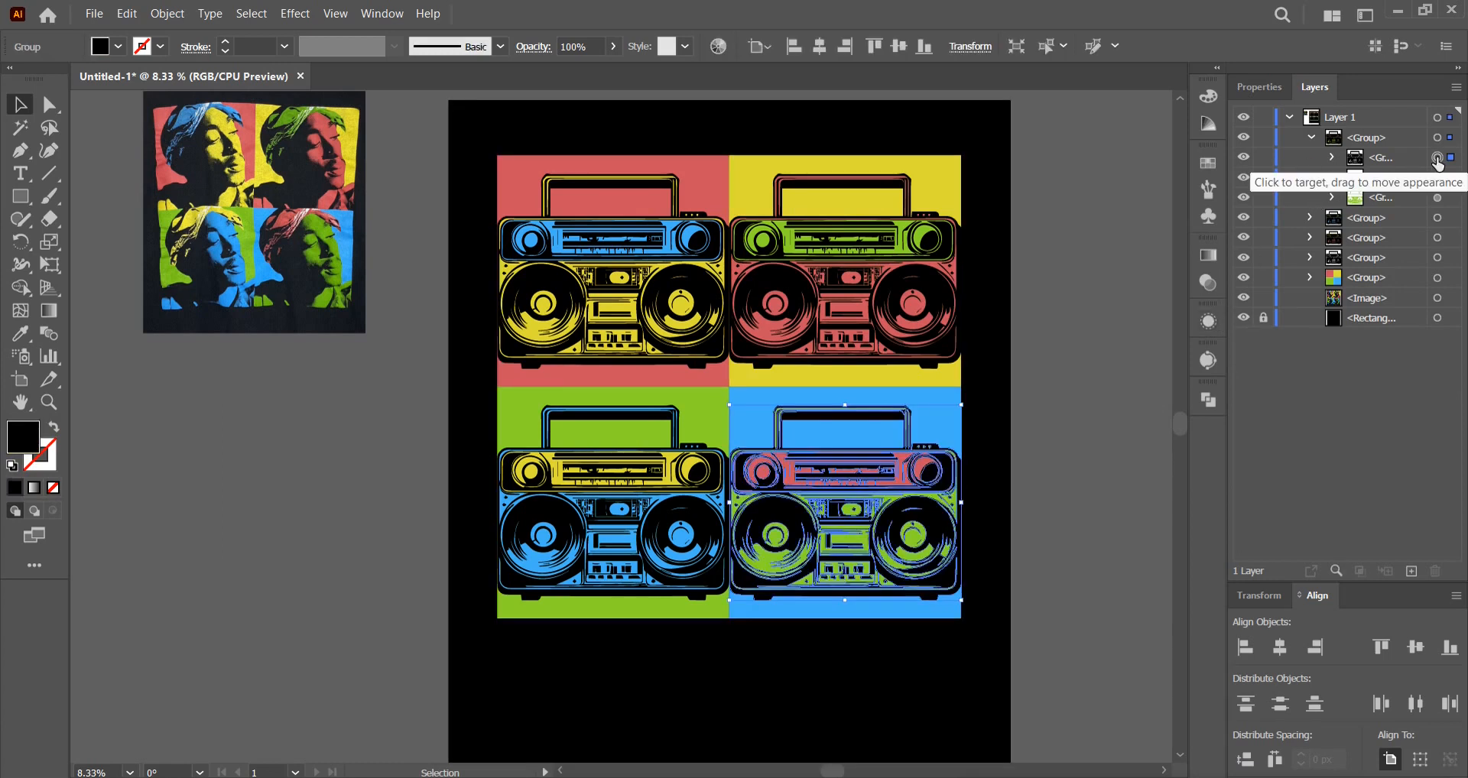
pyautogui.click(1309, 218)
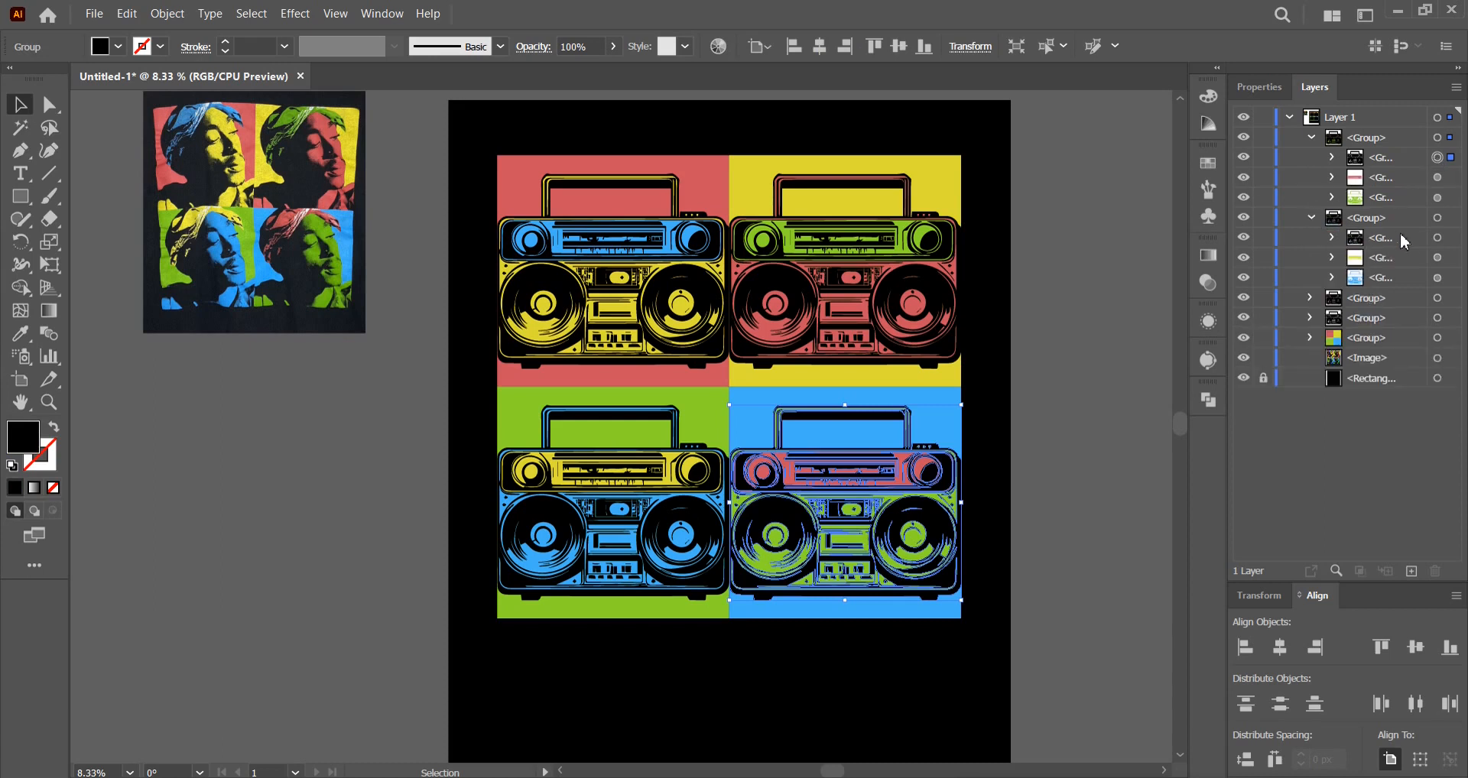
pyautogui.click(1310, 299)
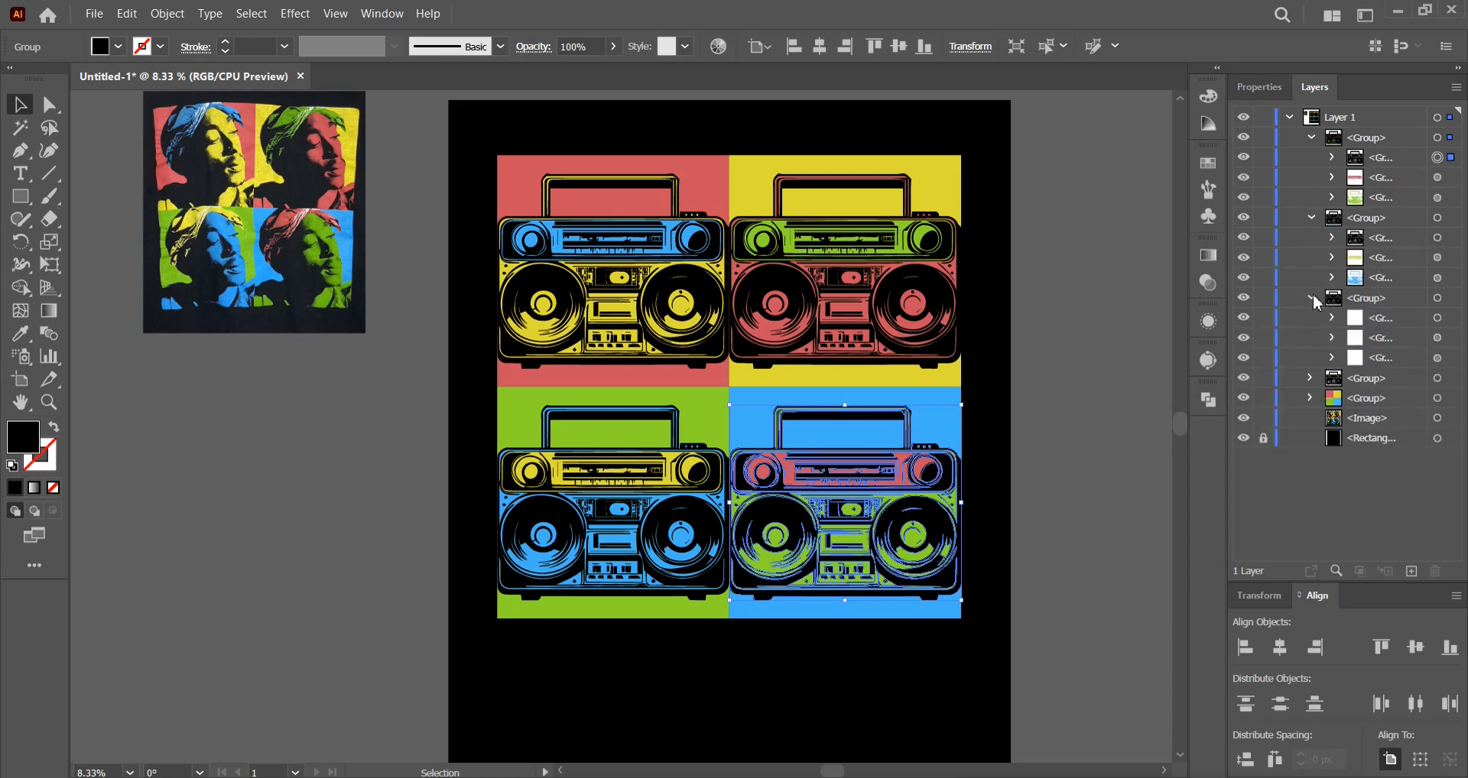
pyautogui.click(1311, 377)
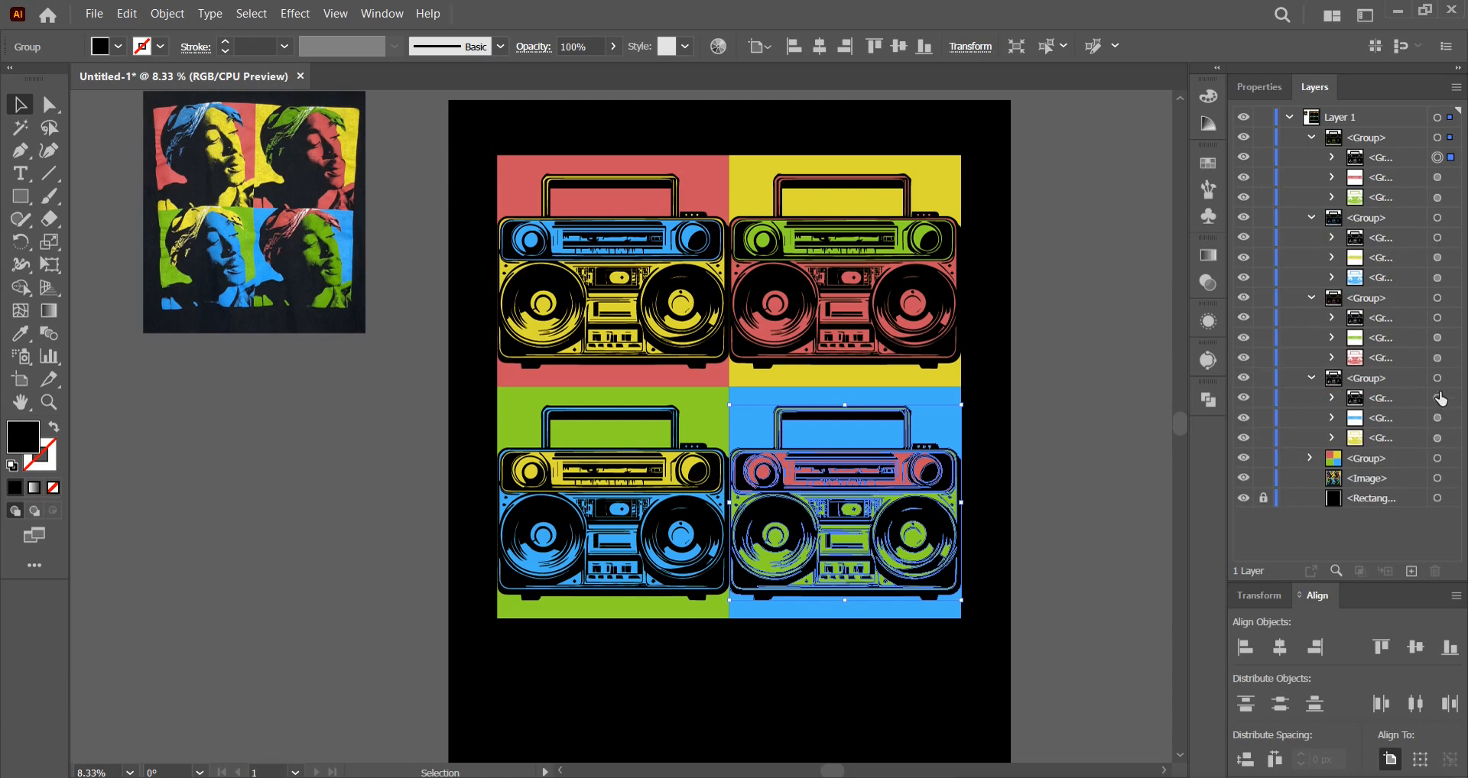
pyautogui.keyDown('shift'); pyautogui.click(1437, 238); pyautogui.keyUp('shift')
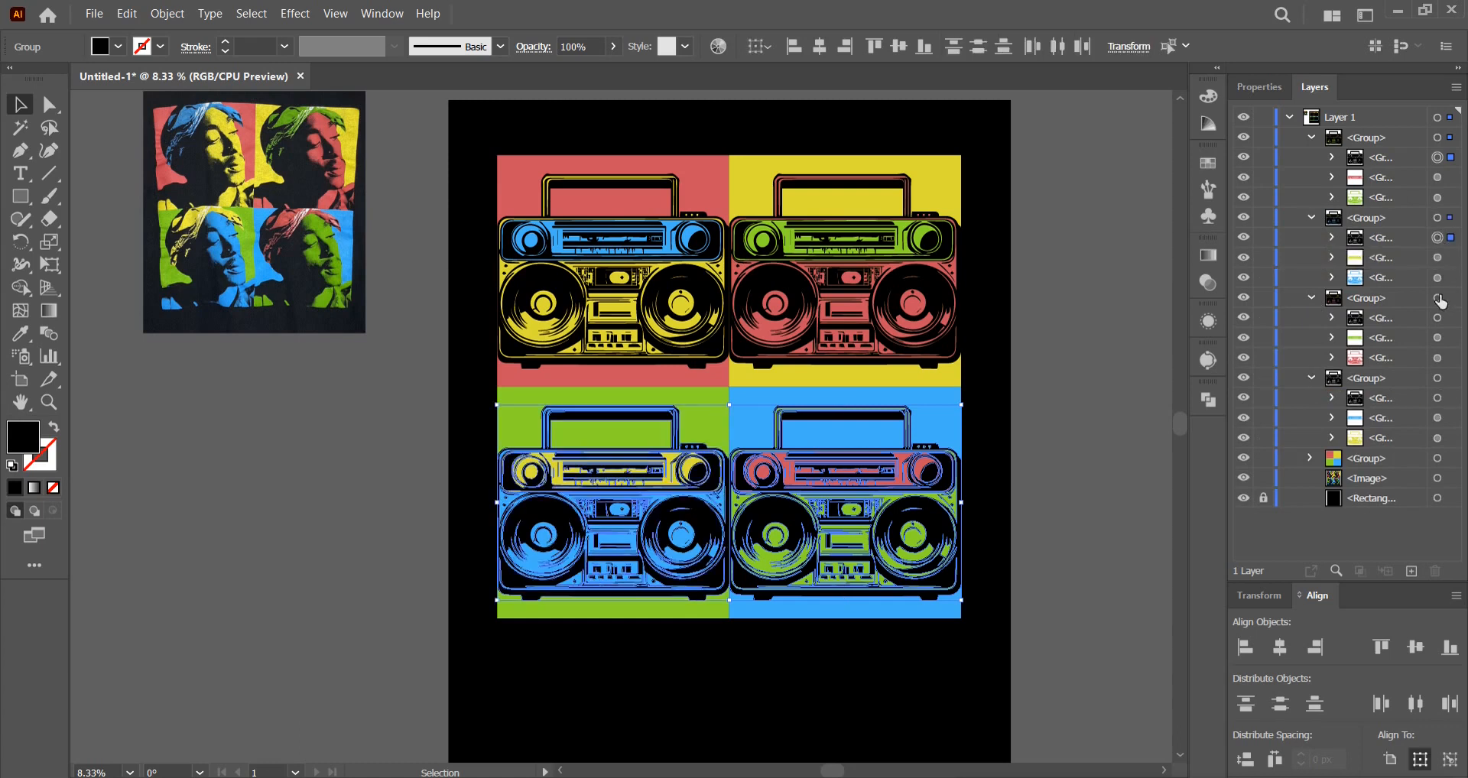
pyautogui.keyDown('shift'); pyautogui.click(1438, 317); pyautogui.keyUp('shift')
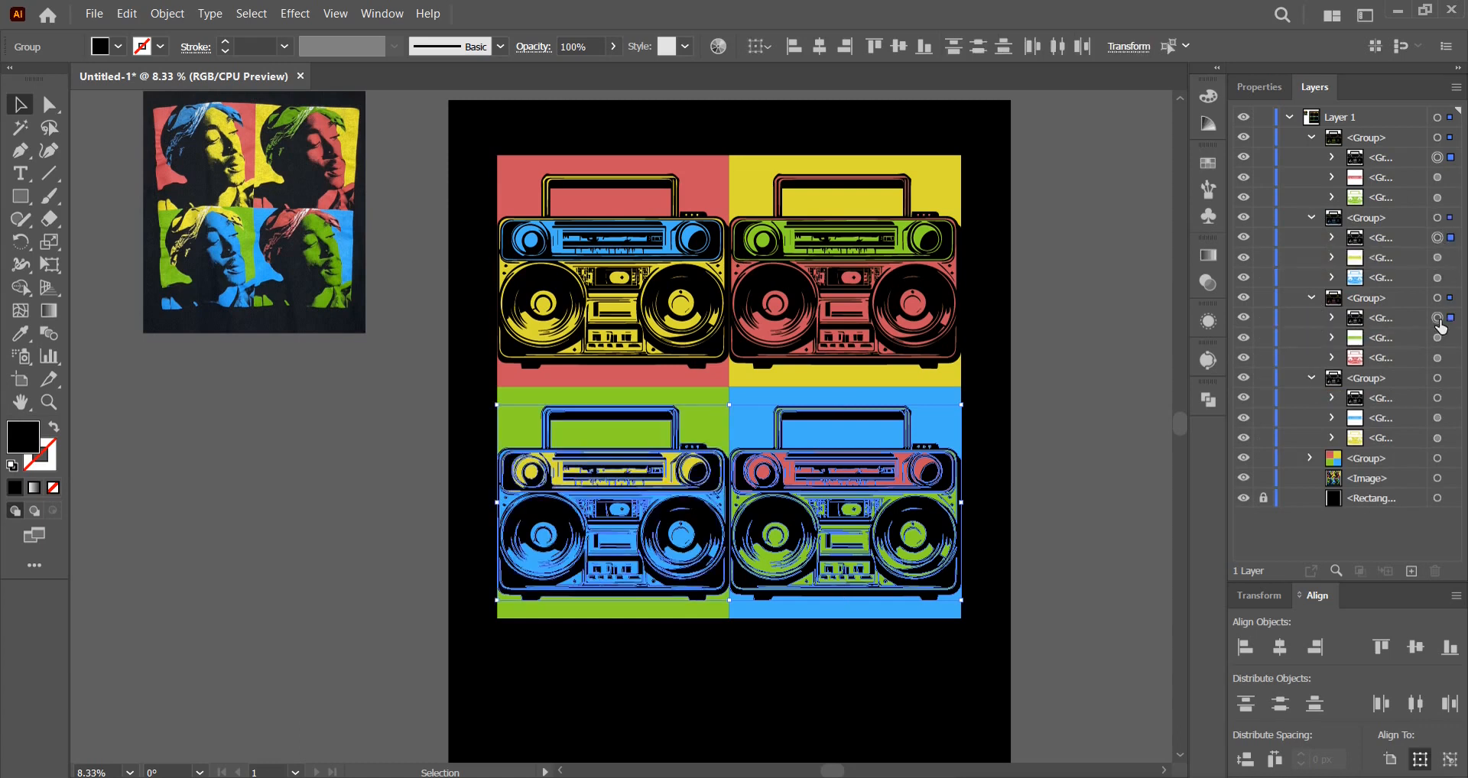
pyautogui.keyDown('shift'); pyautogui.click(1437, 398); pyautogui.keyUp('shift')
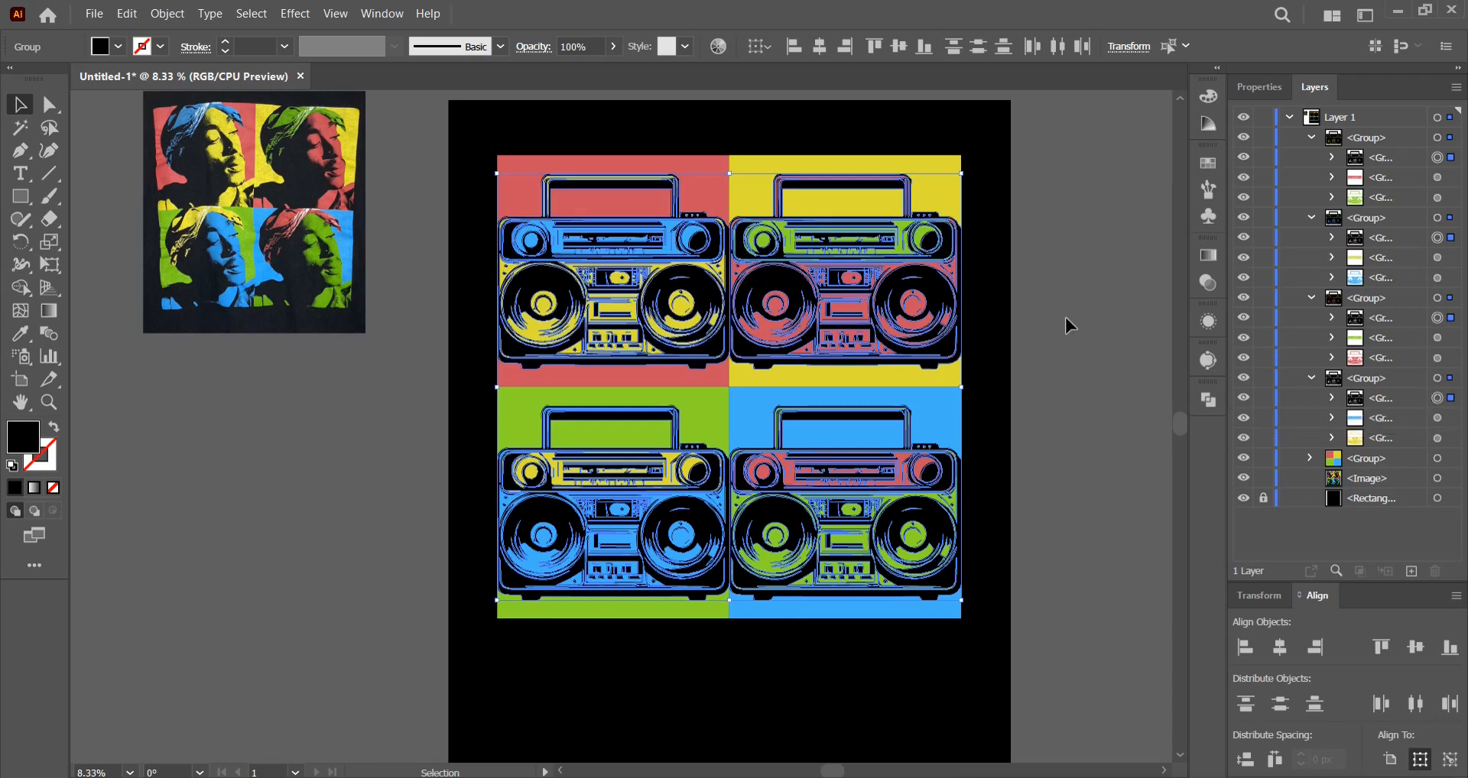
pyautogui.click(136, 21)
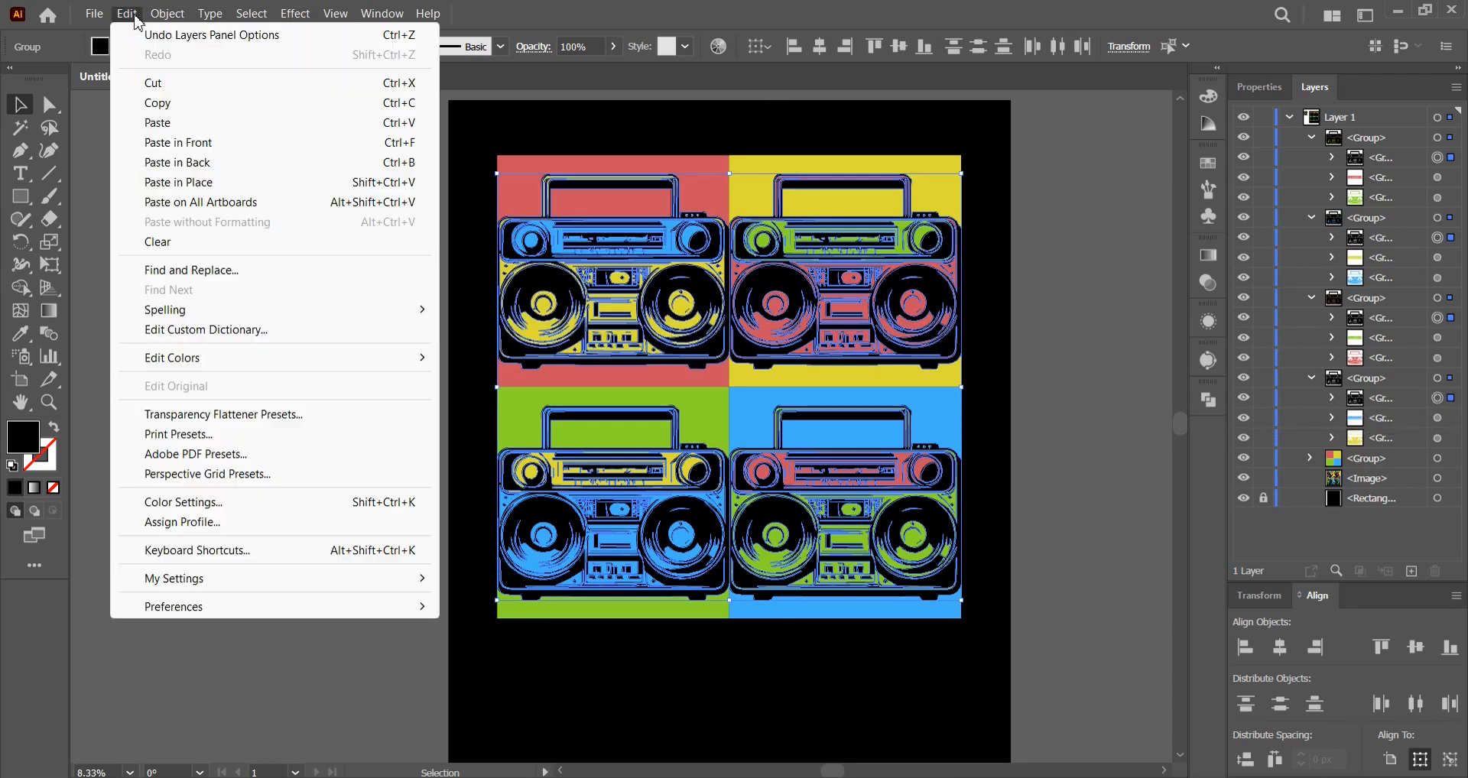
pyautogui.click(151, 85)
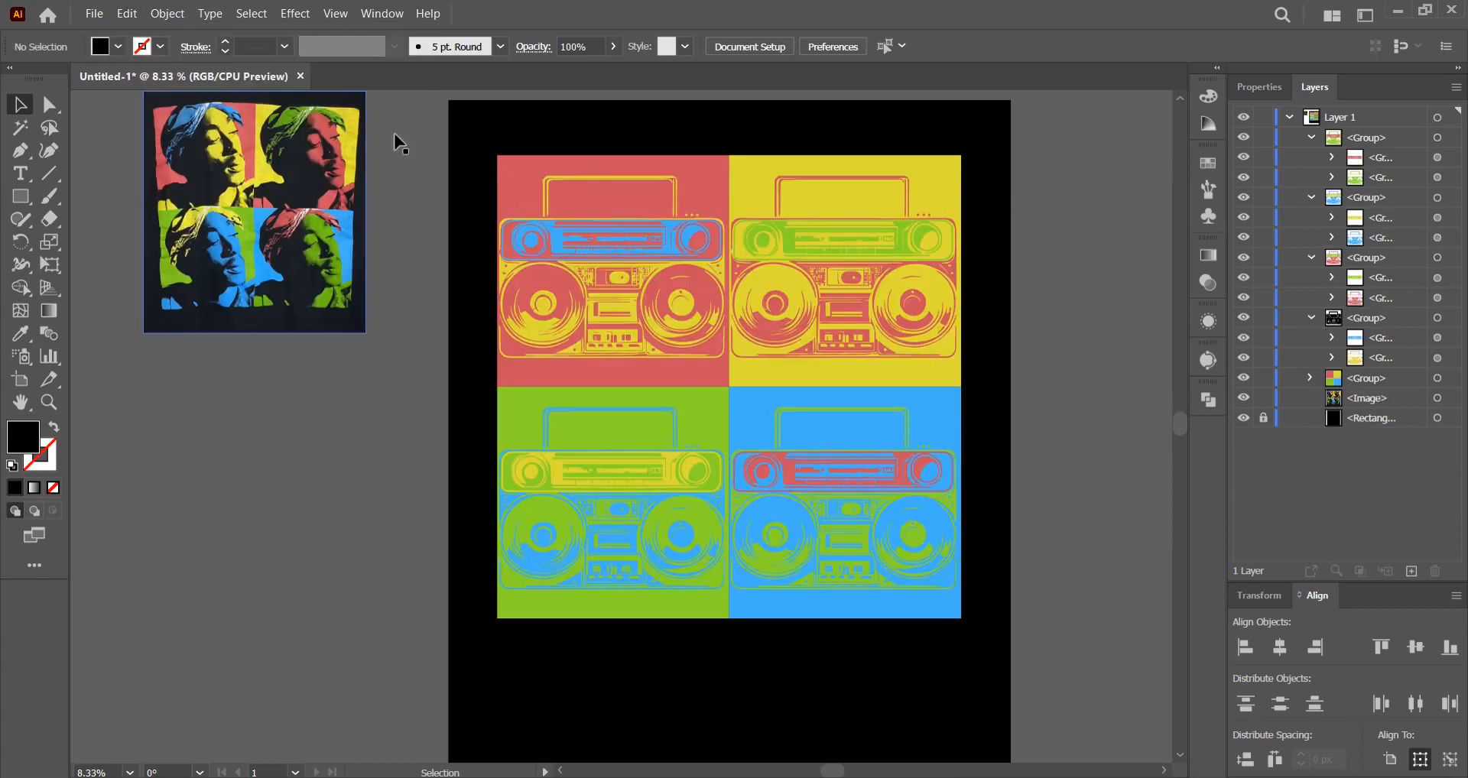
# Make an opacity mask on the group of four coloured background squares, with Clip turned off
pyautogui.click(721, 181)
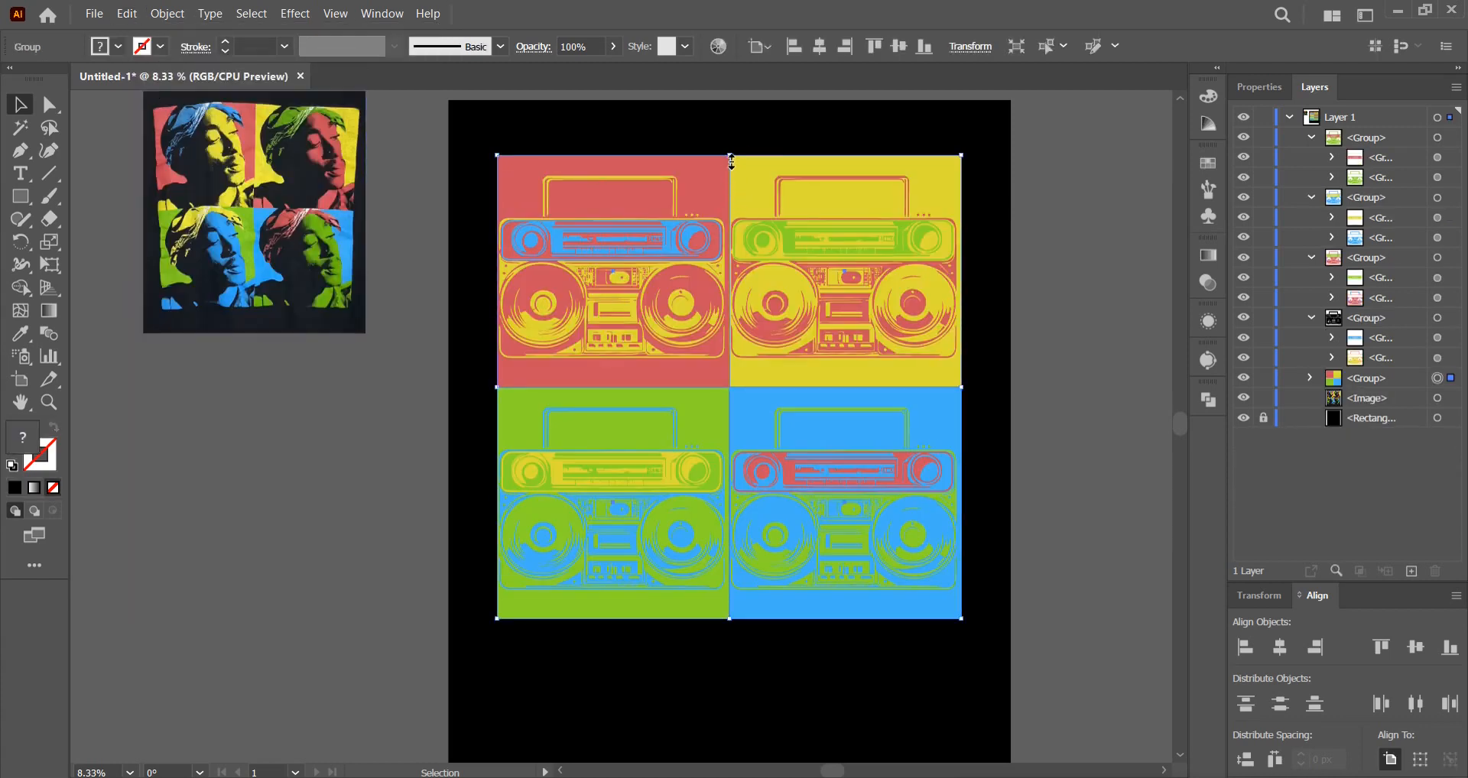
pyautogui.click(382, 14)
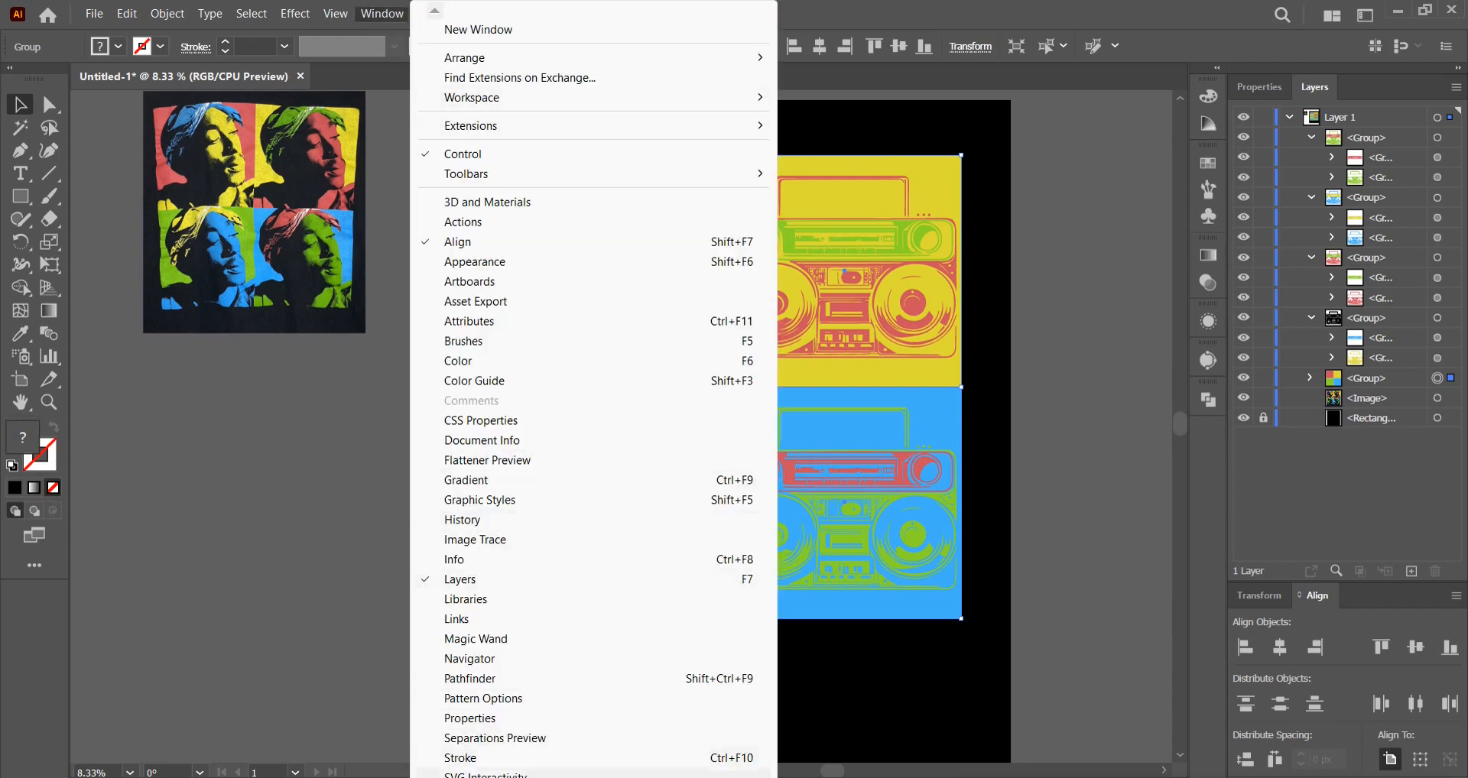
pyautogui.scroll(-3, 444, 774)
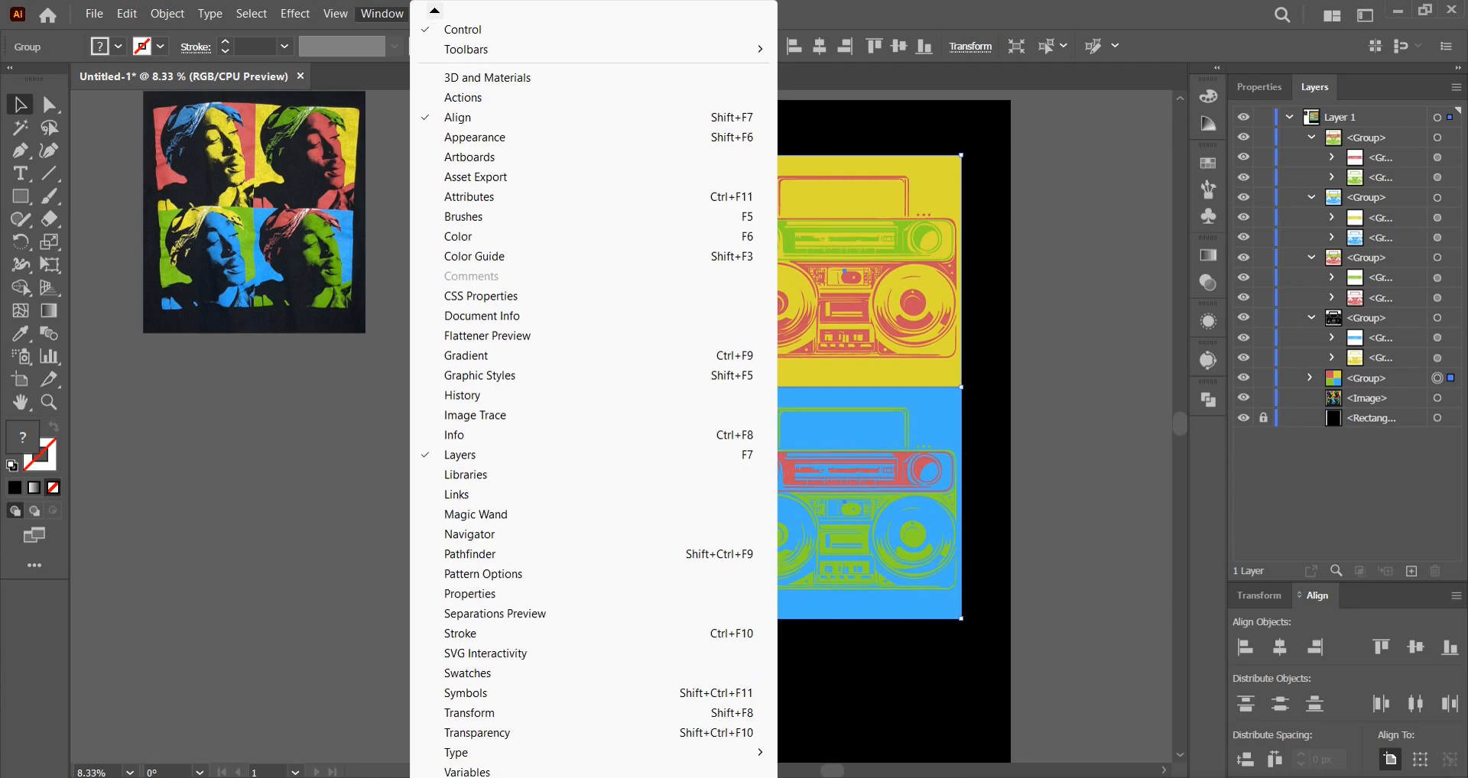
pyautogui.scroll(-1, 459, 769)
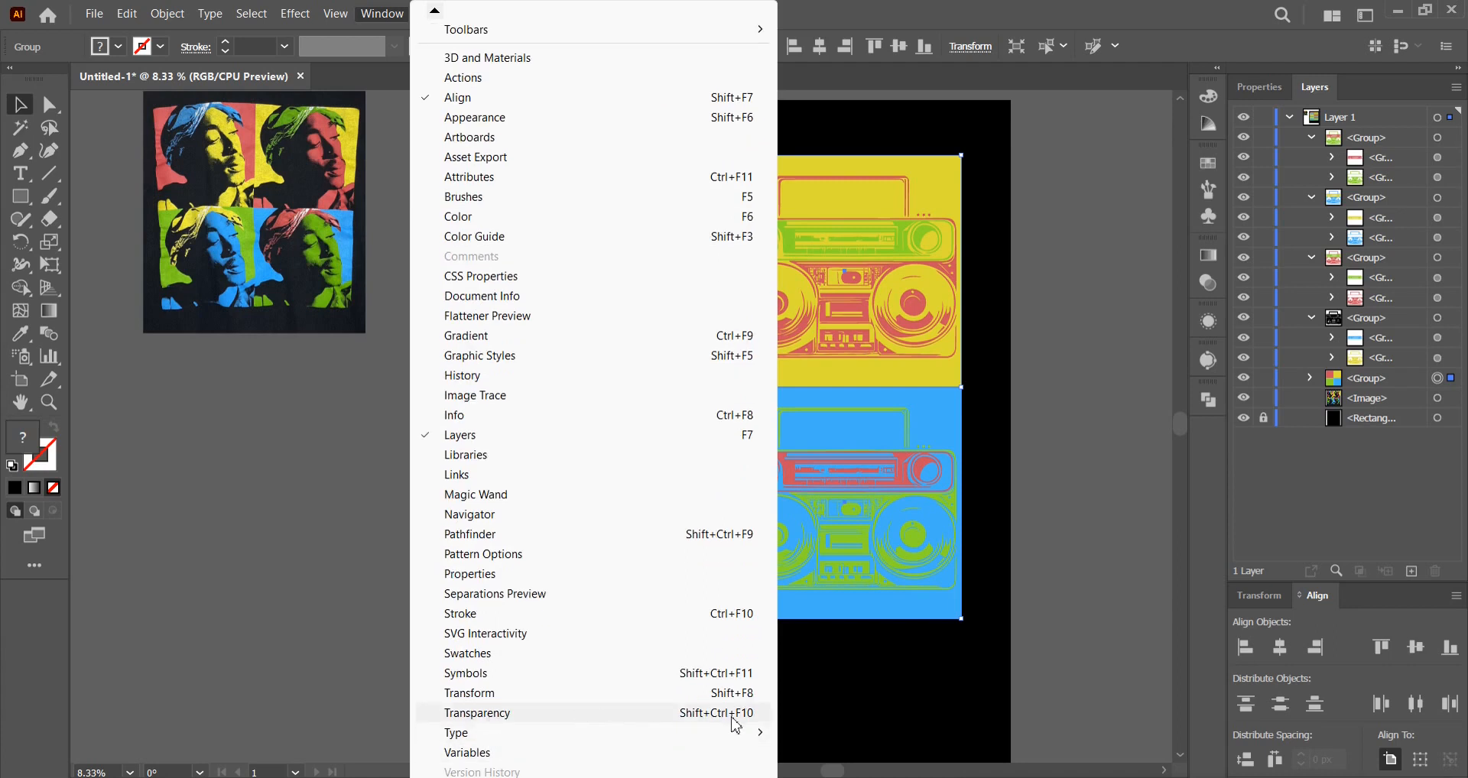
pyautogui.click(480, 714)
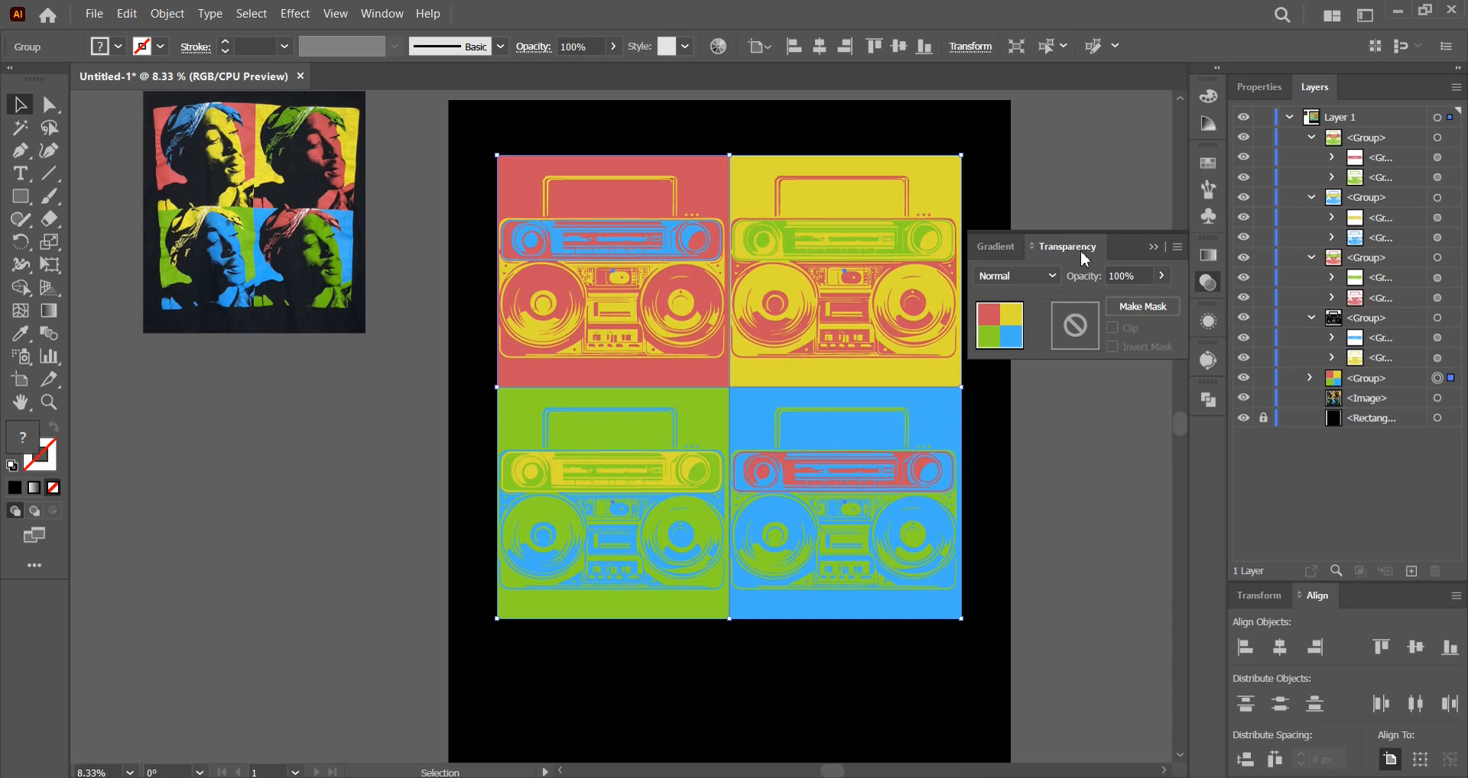
pyautogui.click(1130, 309)
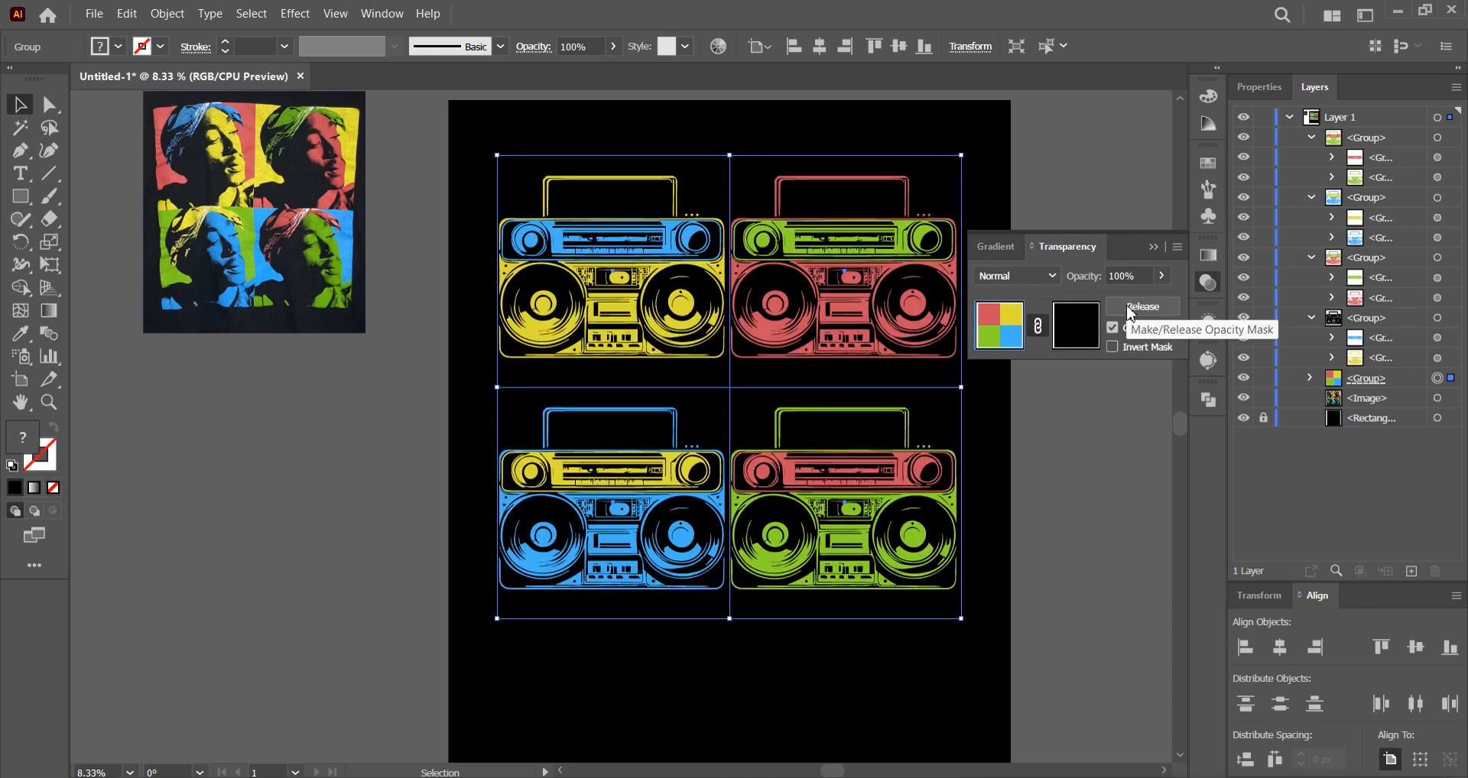
pyautogui.click(1113, 329)
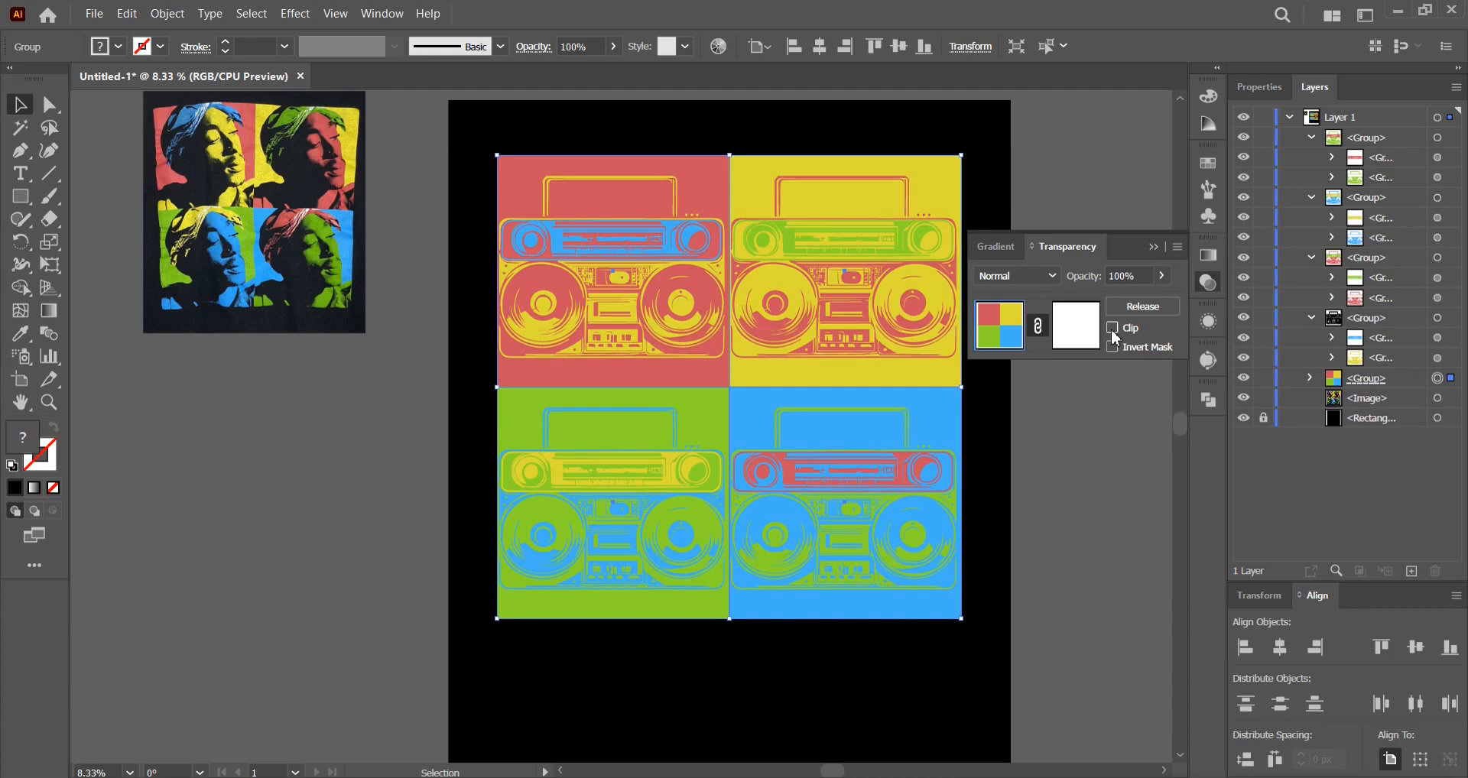
# Paste the cut boombox linework in front inside the opacity mask, and return to editing the artwork
pyautogui.click(1078, 328)
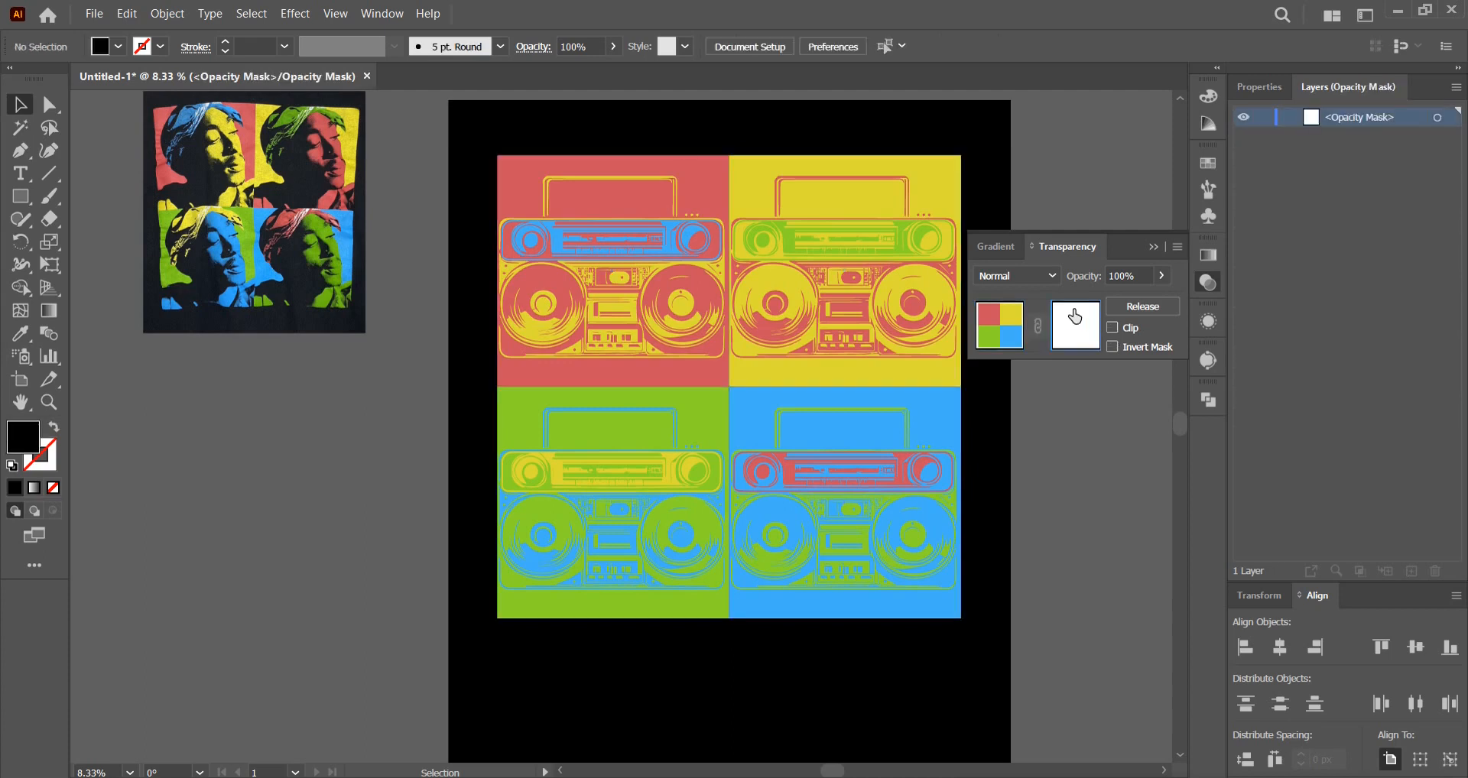
pyautogui.click(129, 15)
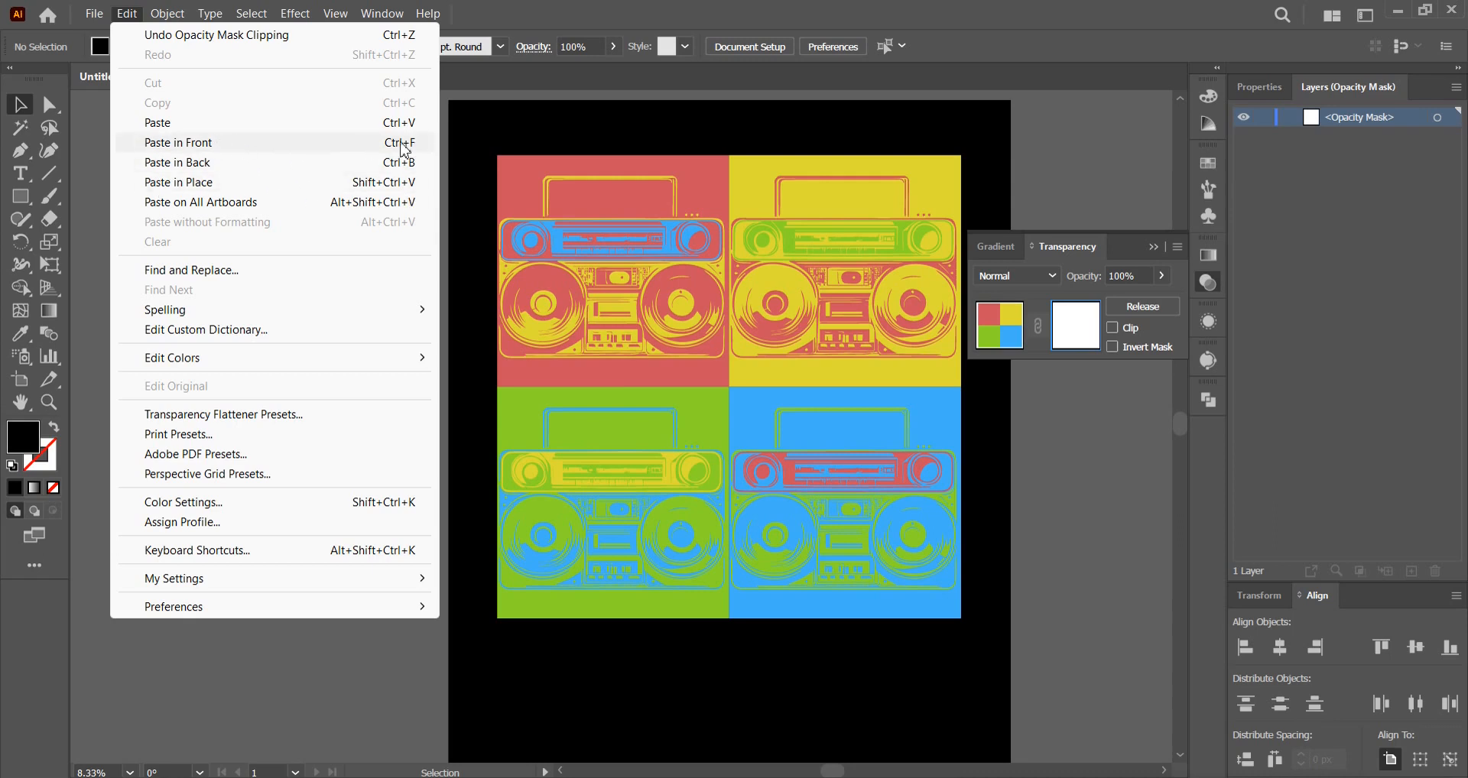
pyautogui.click(198, 150)
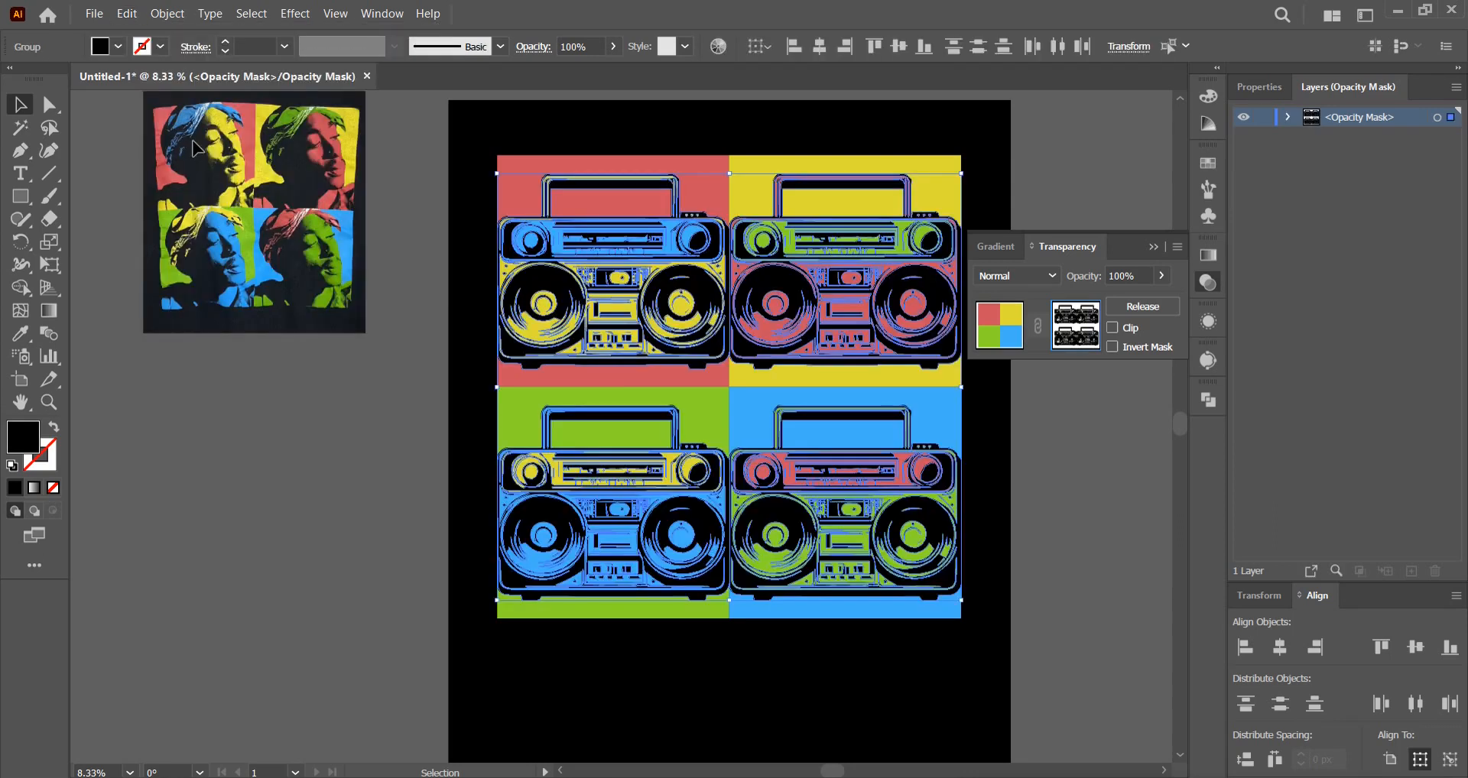
pyautogui.click(1000, 322)
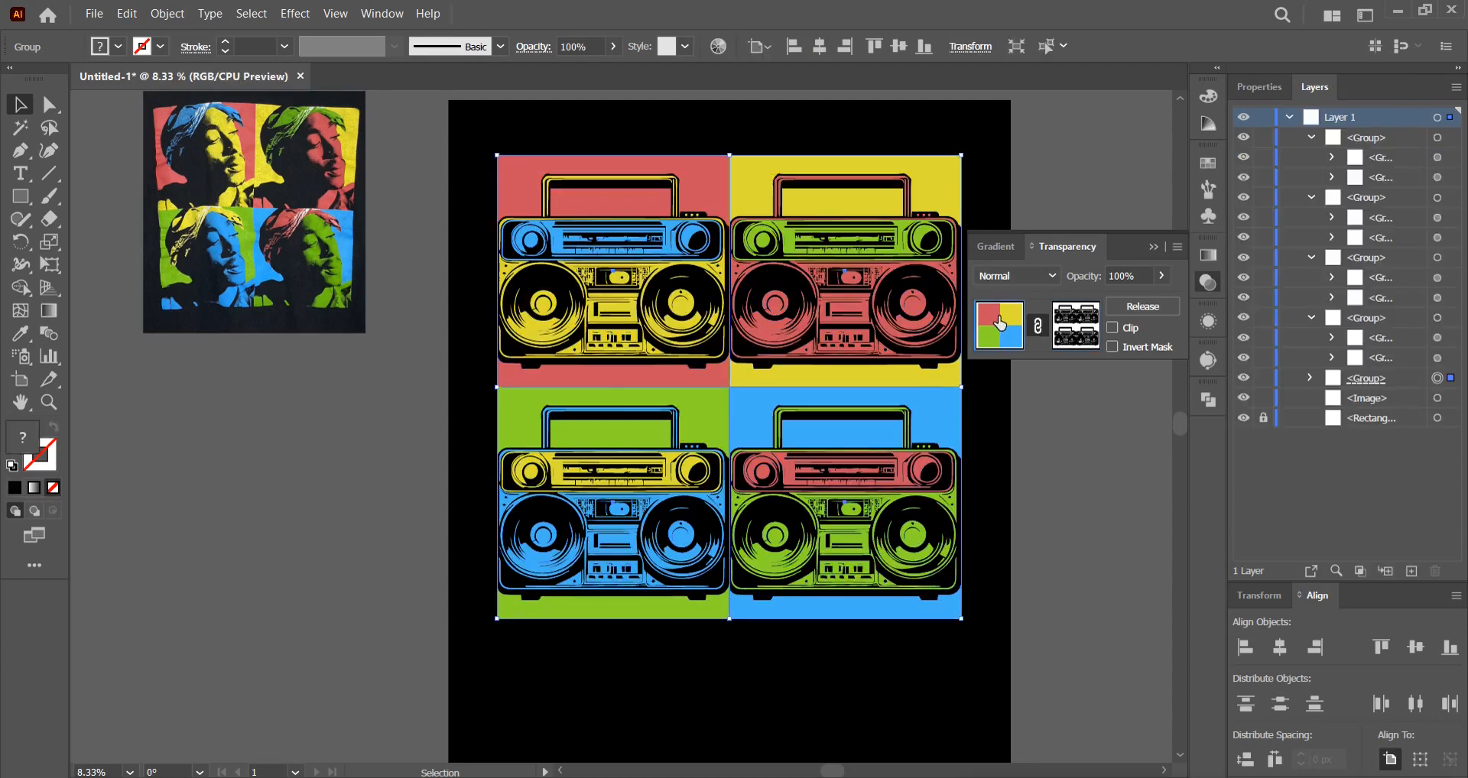
pyautogui.click(1208, 282)
# Collapse the four boombox groups in the layer list and deselect the artwork
pyautogui.click(1312, 138)
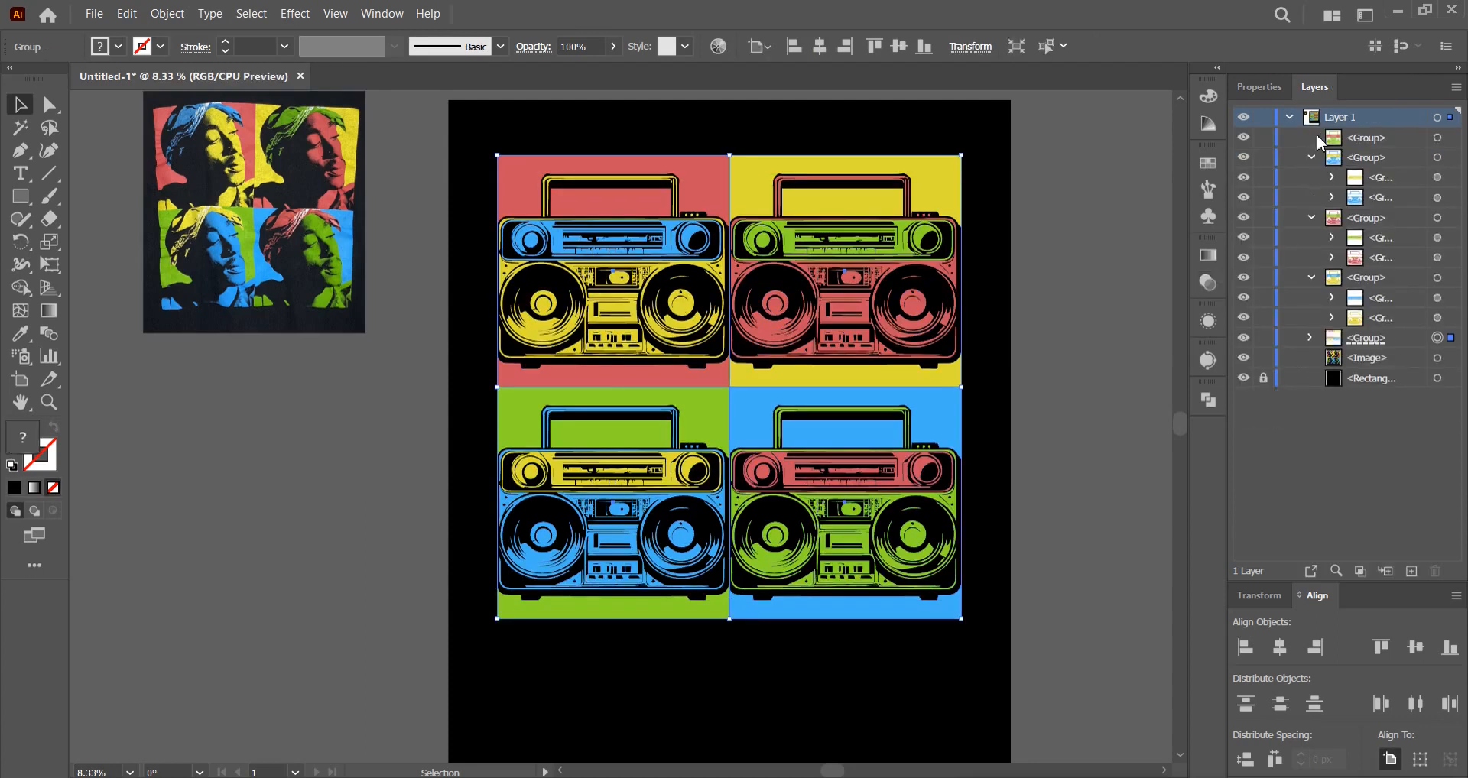
pyautogui.click(1310, 157)
pyautogui.click(1312, 178)
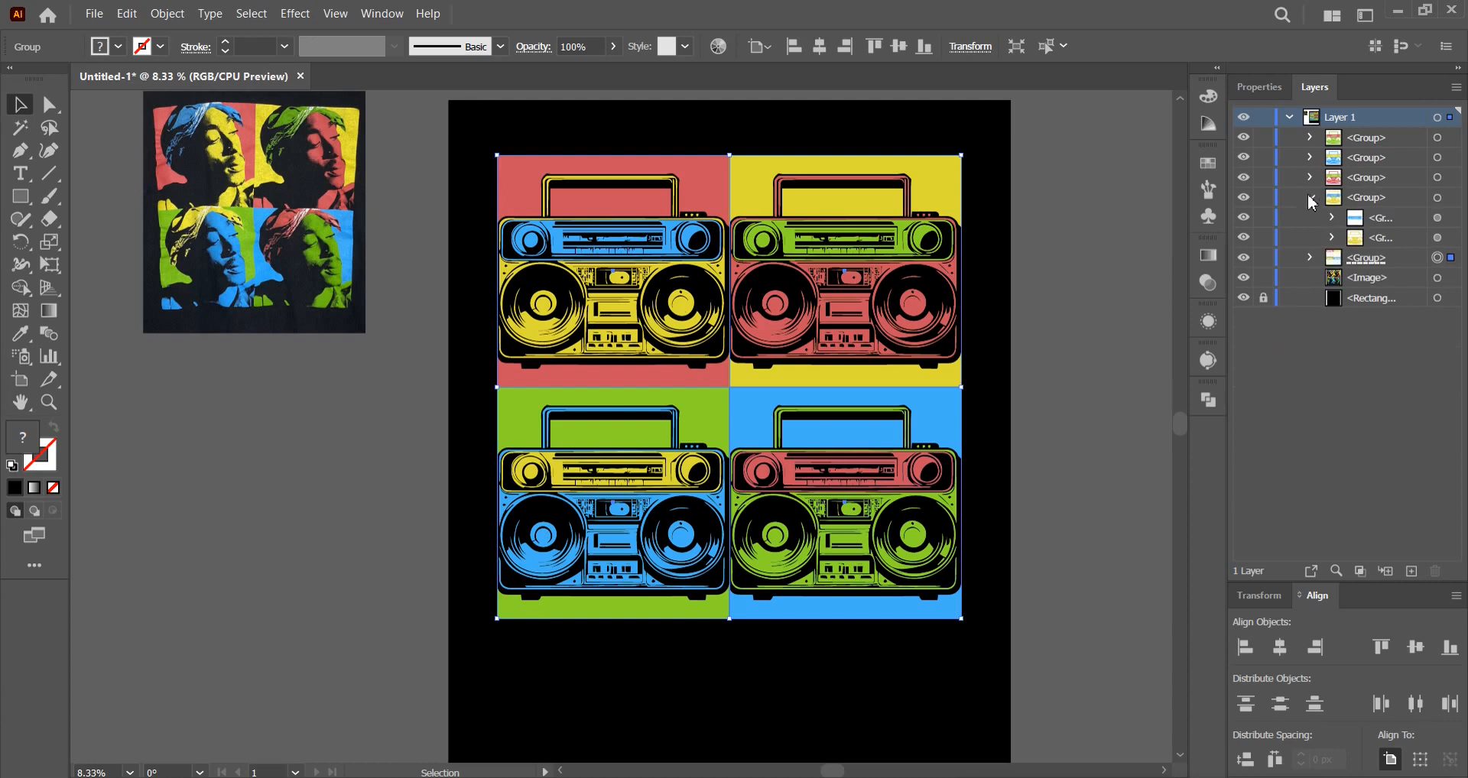
pyautogui.click(1311, 198)
pyautogui.click(1070, 259)
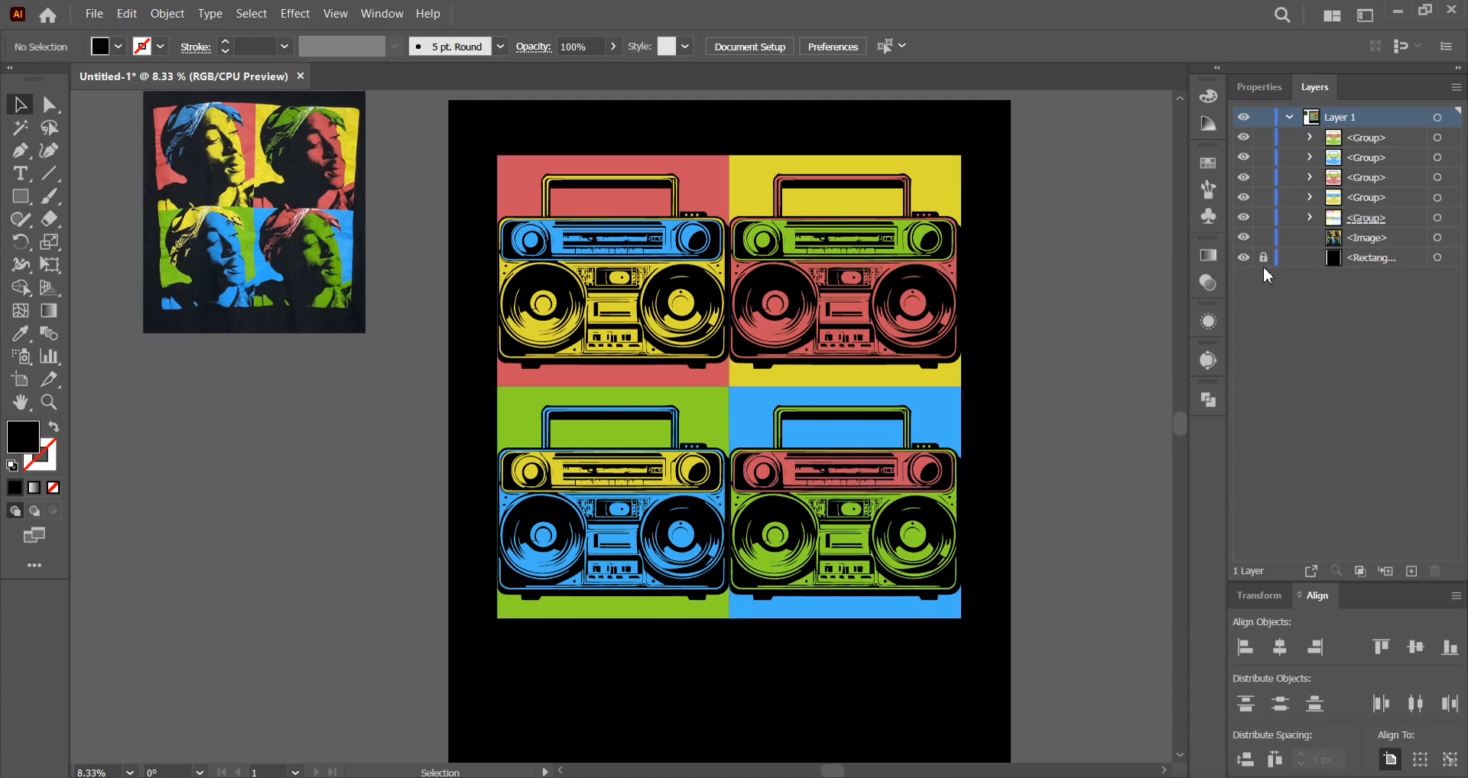
# Unlock and select the black background rectangle and open its fill swatches
pyautogui.click(1243, 257)
pyautogui.click(1243, 259)
pyautogui.click(1438, 259)
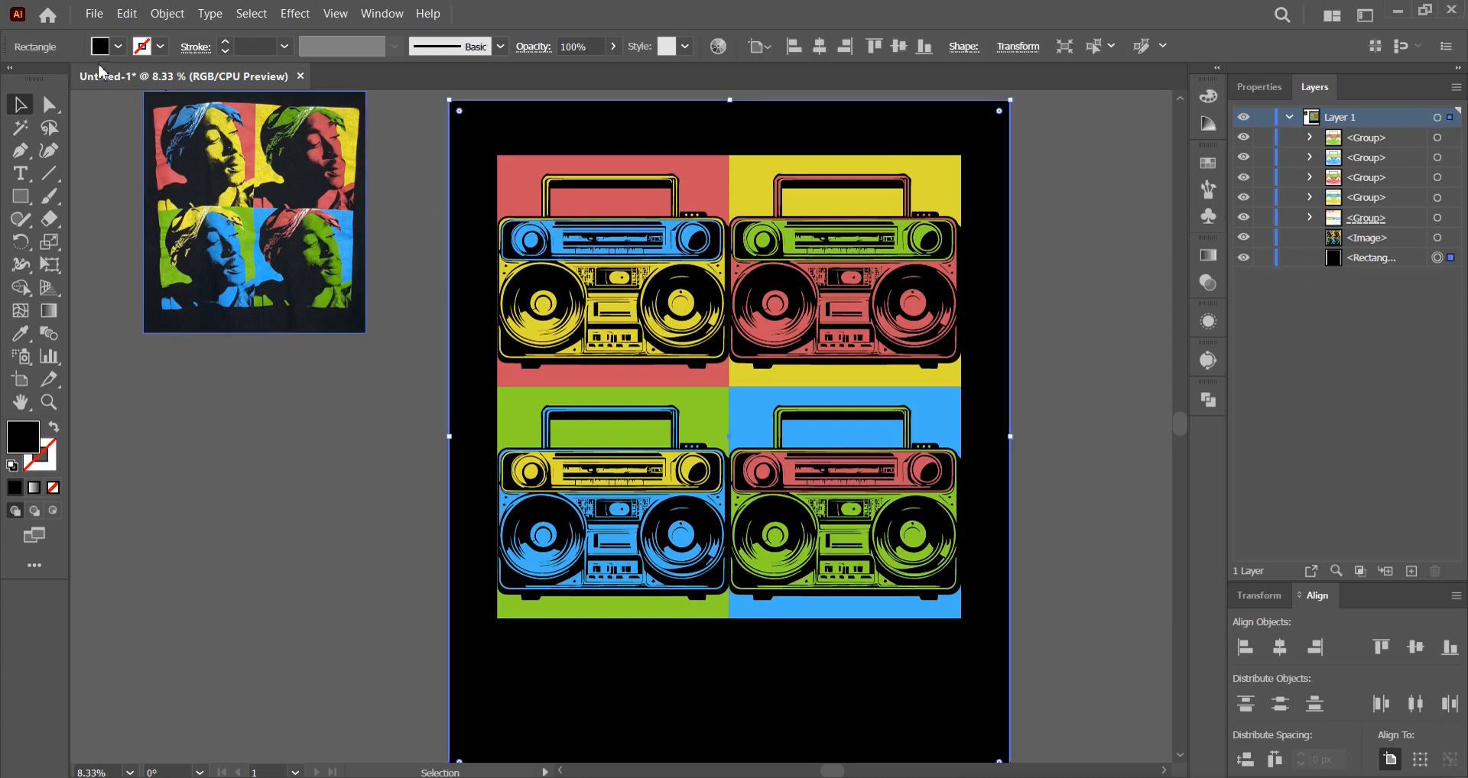
pyautogui.click(117, 48)
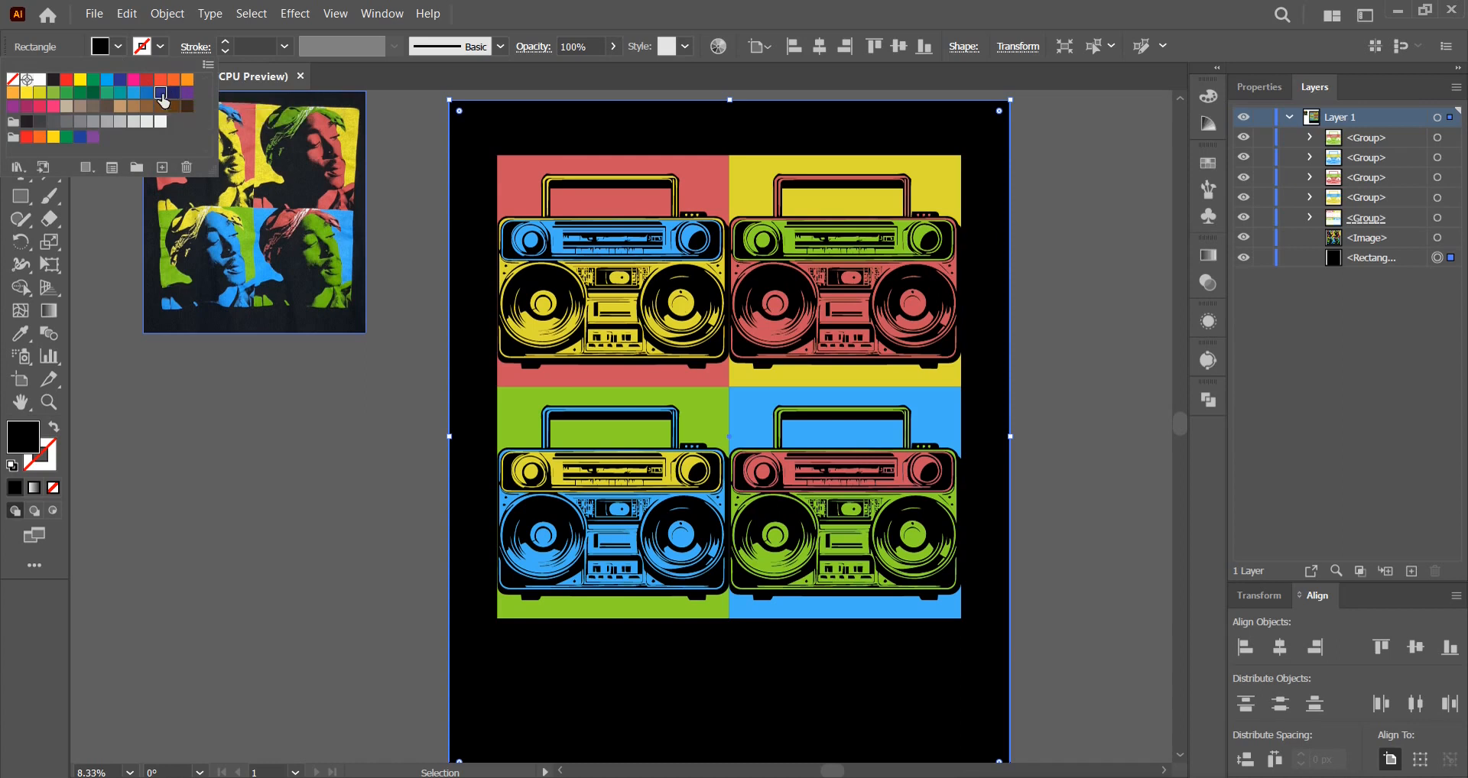
# Try navy, purple, brown and blue fills on the background rectangle to preview the design on other shirt colours
pyautogui.click(161, 95)
pyautogui.click(174, 92)
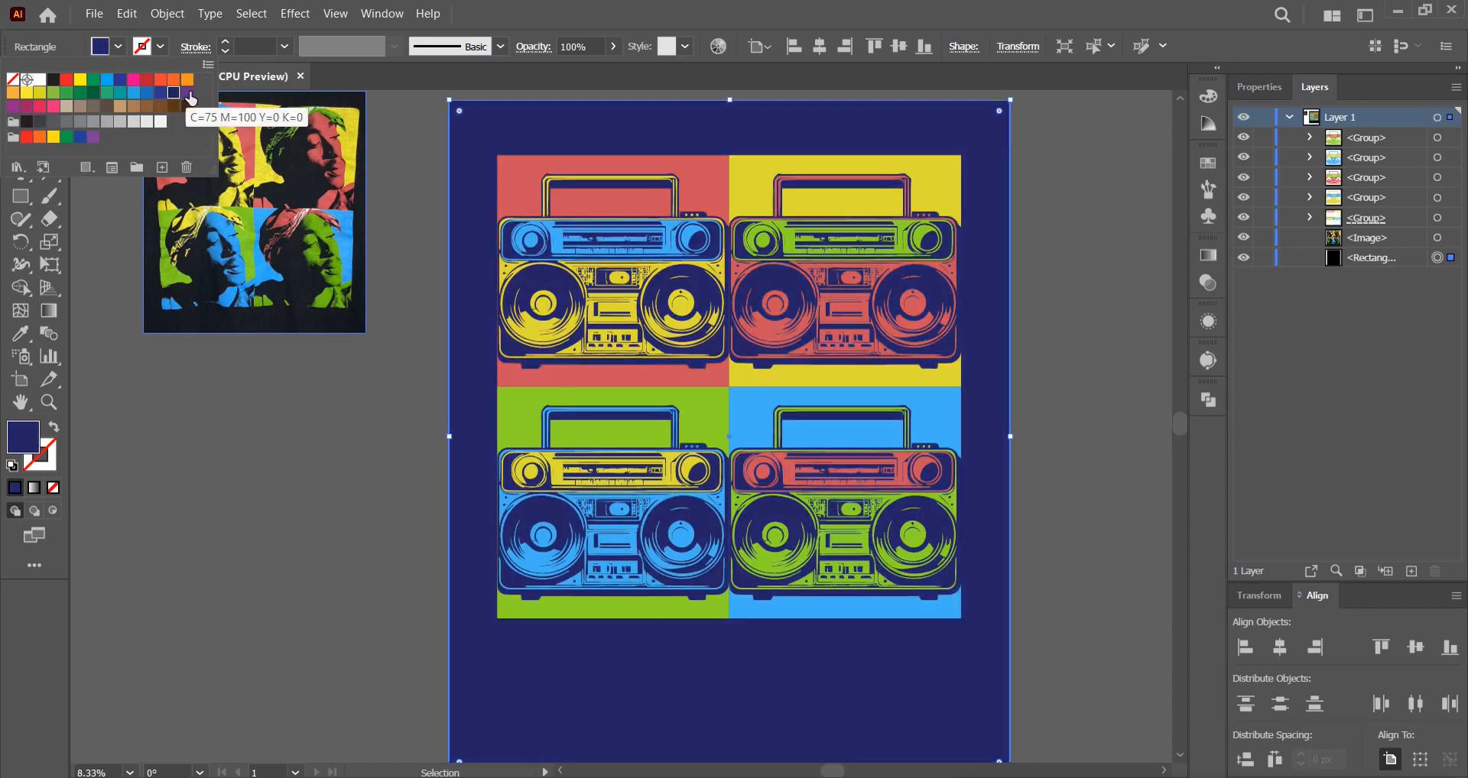
pyautogui.click(187, 93)
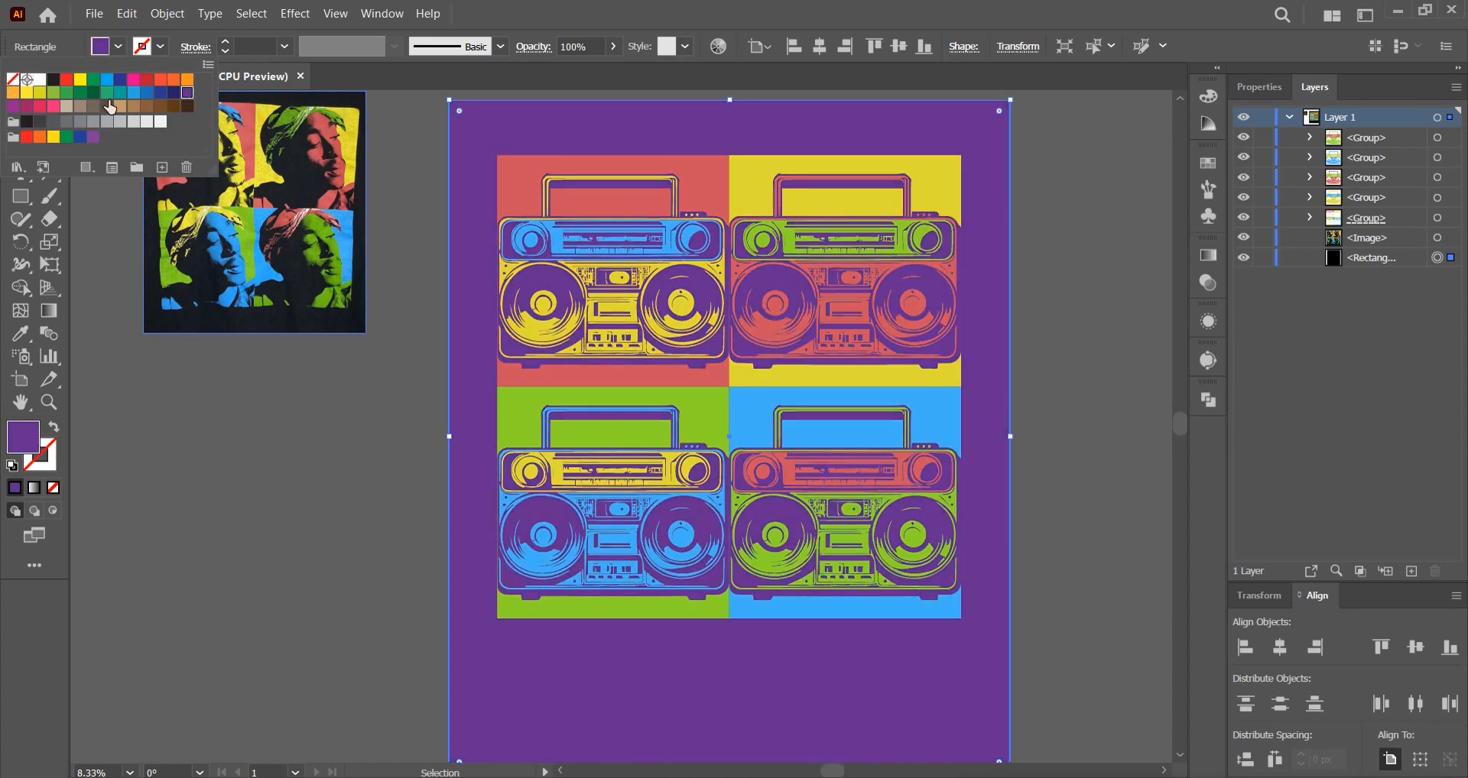
pyautogui.click(107, 107)
pyautogui.click(188, 107)
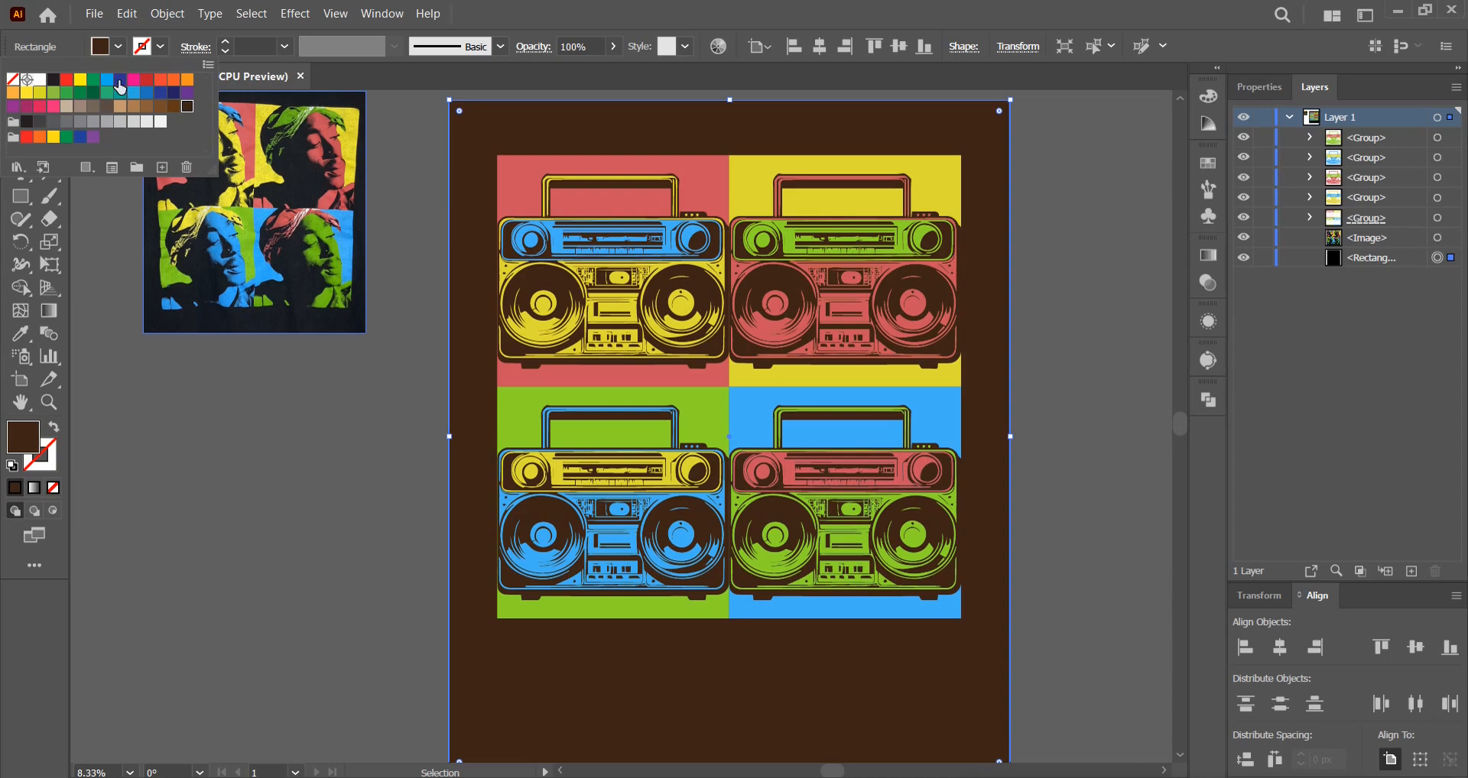
pyautogui.click(175, 94)
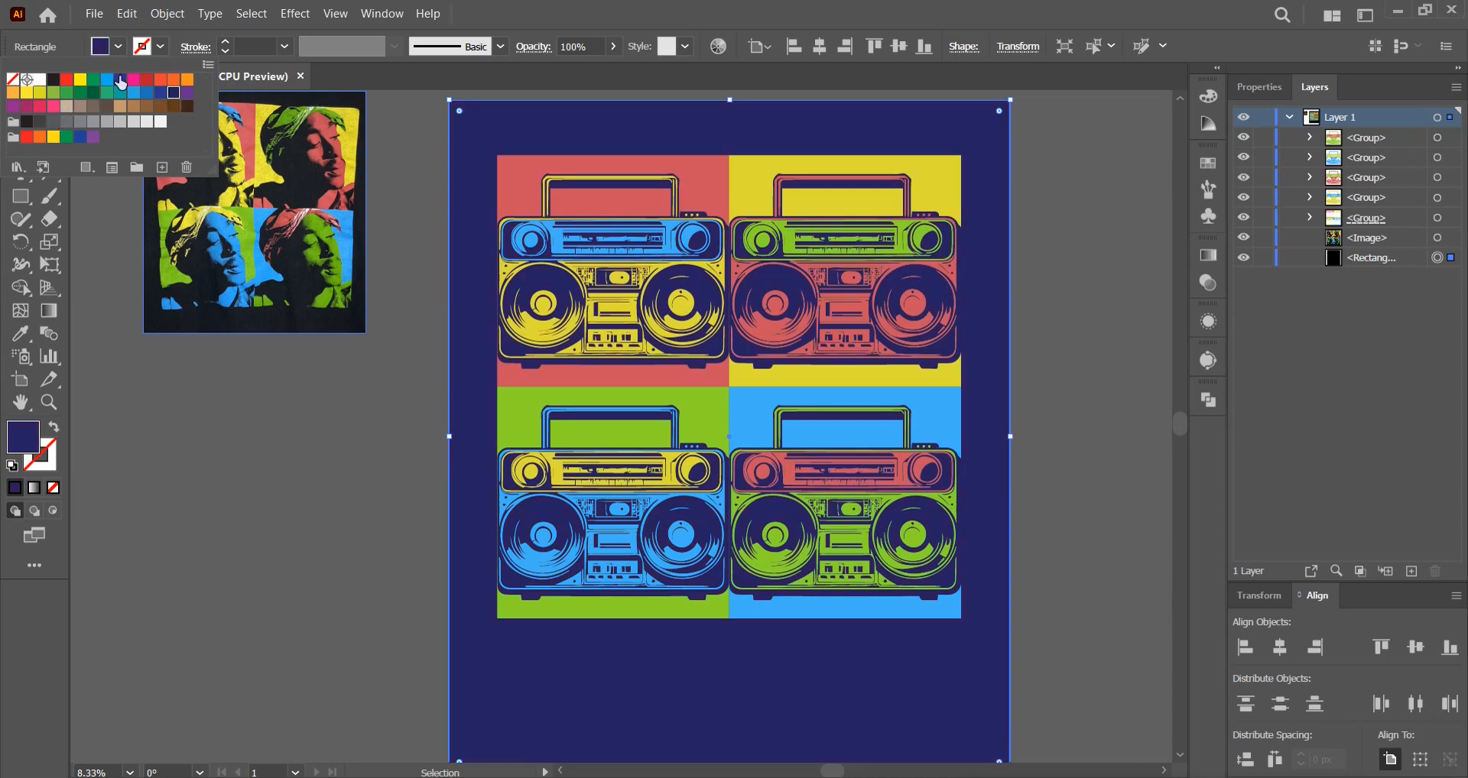
pyautogui.click(162, 97)
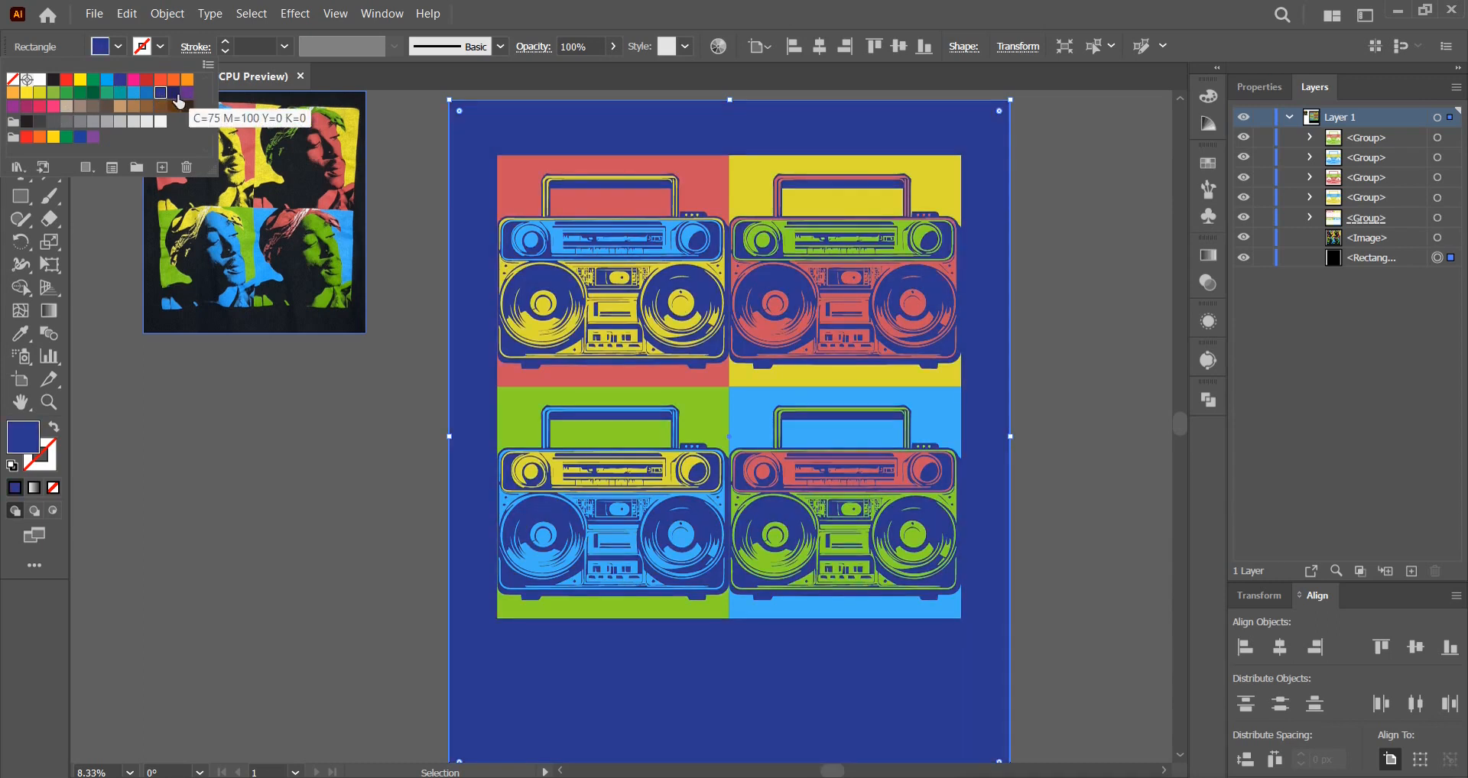
pyautogui.click(173, 98)
# Fill the background rectangle with the black swatch and lock it again
pyautogui.click(53, 79)
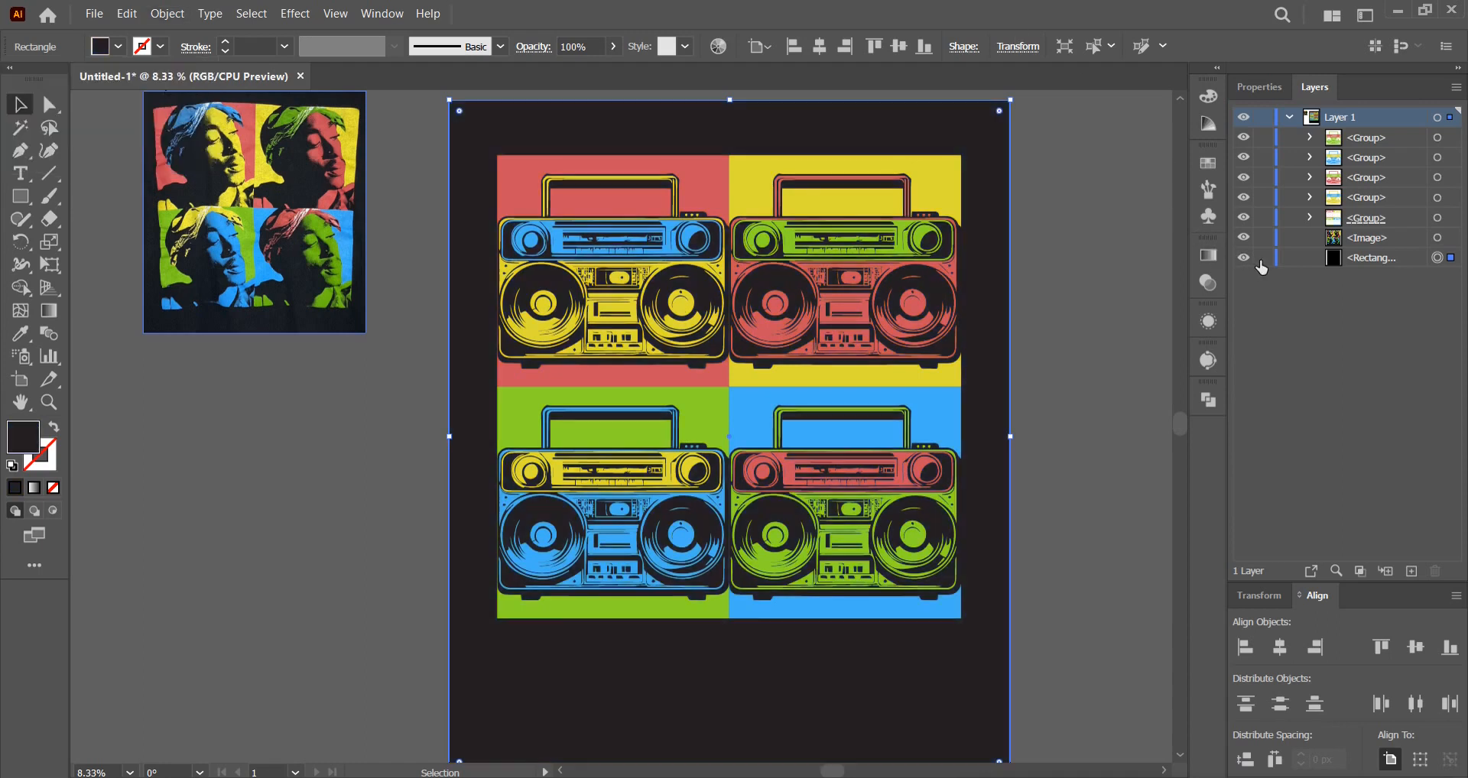
pyautogui.click(1264, 257)
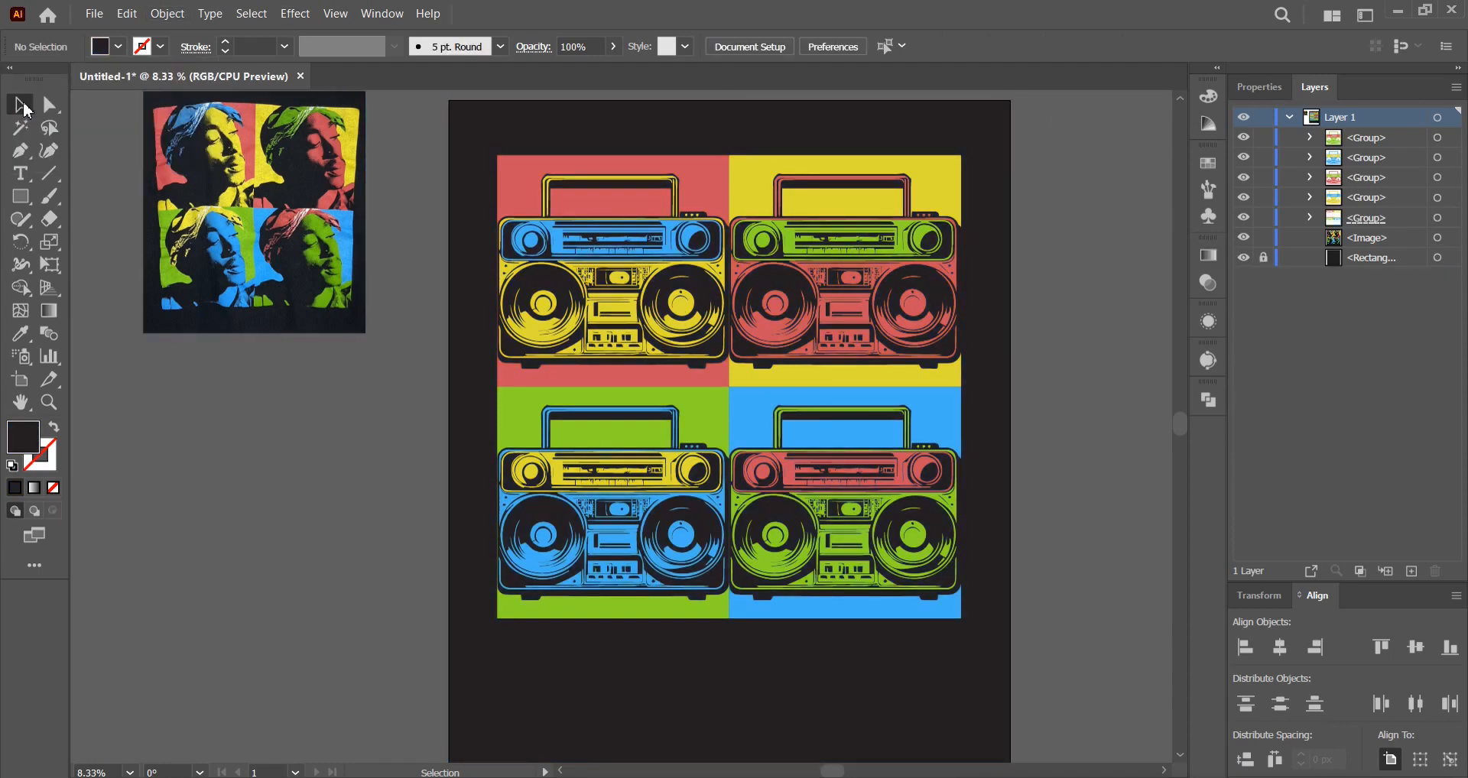
# Select the four boomboxes together with the masked background squares and group them
pyautogui.moveTo(994, 630); pyautogui.dragTo(490, 160)
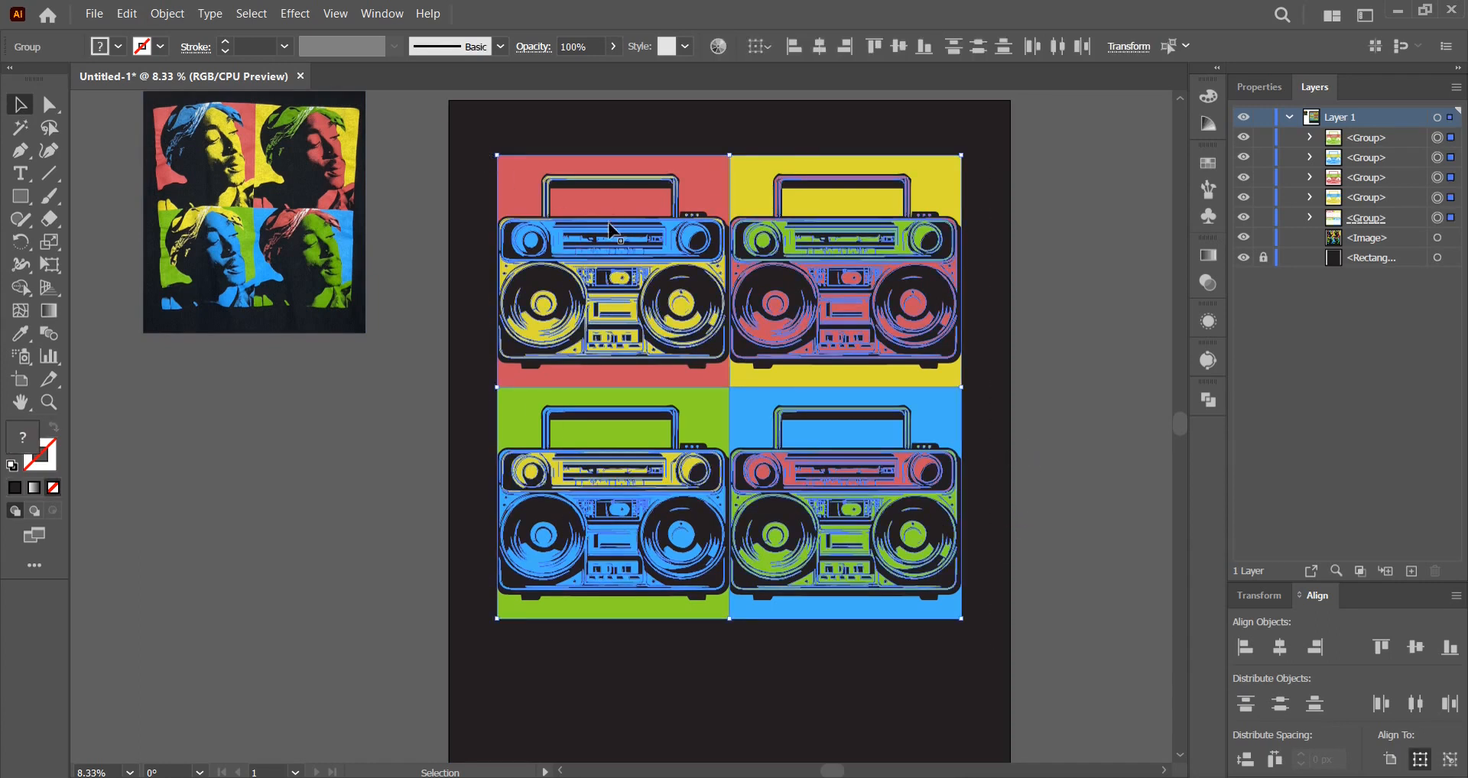
pyautogui.rightClick(602, 236)
pyautogui.click(652, 498)
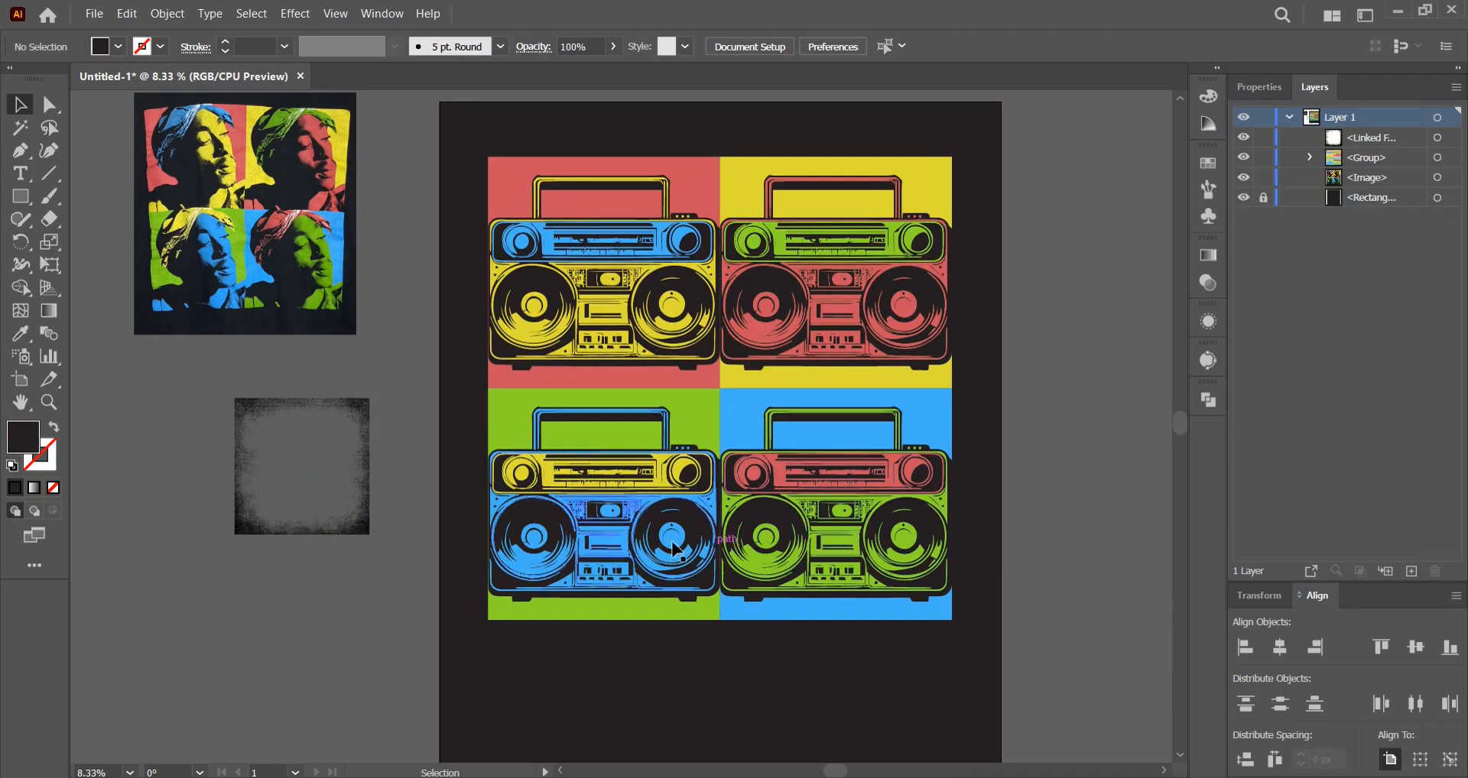
# Place the grunge texture over the four boomboxes, centre it horizontally and enlarge it to extend slightly past the colour grid's edges
pyautogui.moveTo(303, 489); pyautogui.dragTo(947, 367)
pyautogui.click(895, 48)
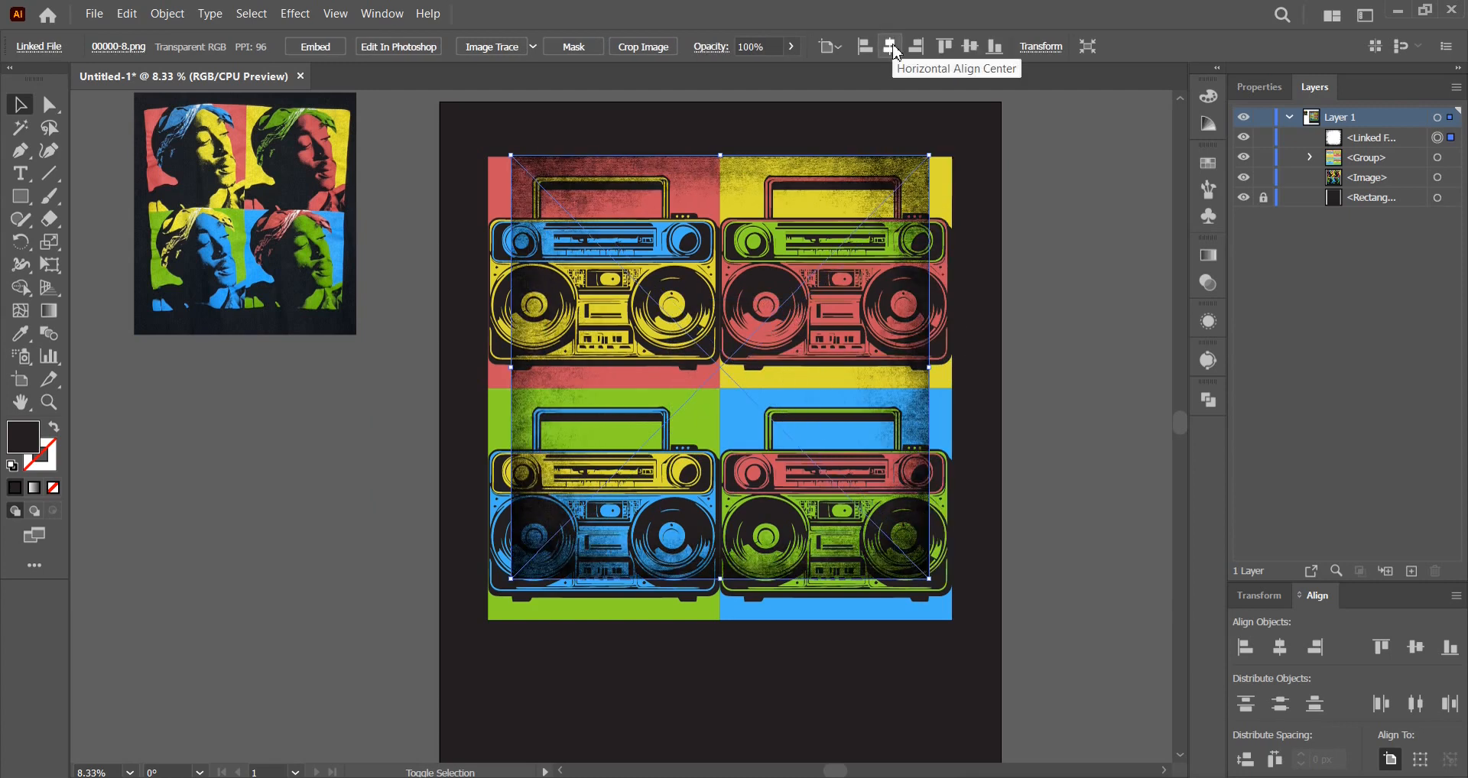
pyautogui.moveTo(720, 579); pyautogui.dragTo(722, 623)
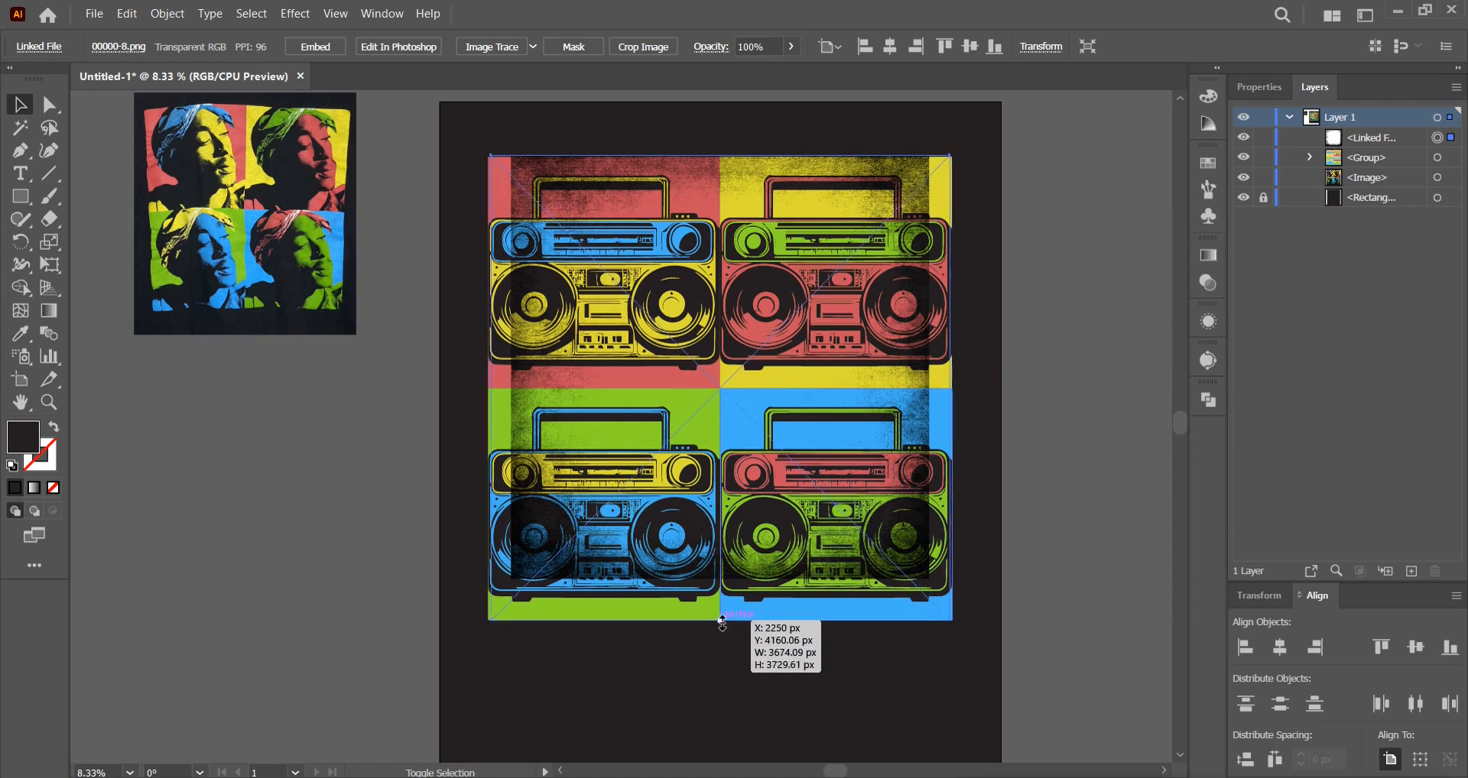
pyautogui.moveTo(953, 387); pyautogui.dragTo(960, 392)
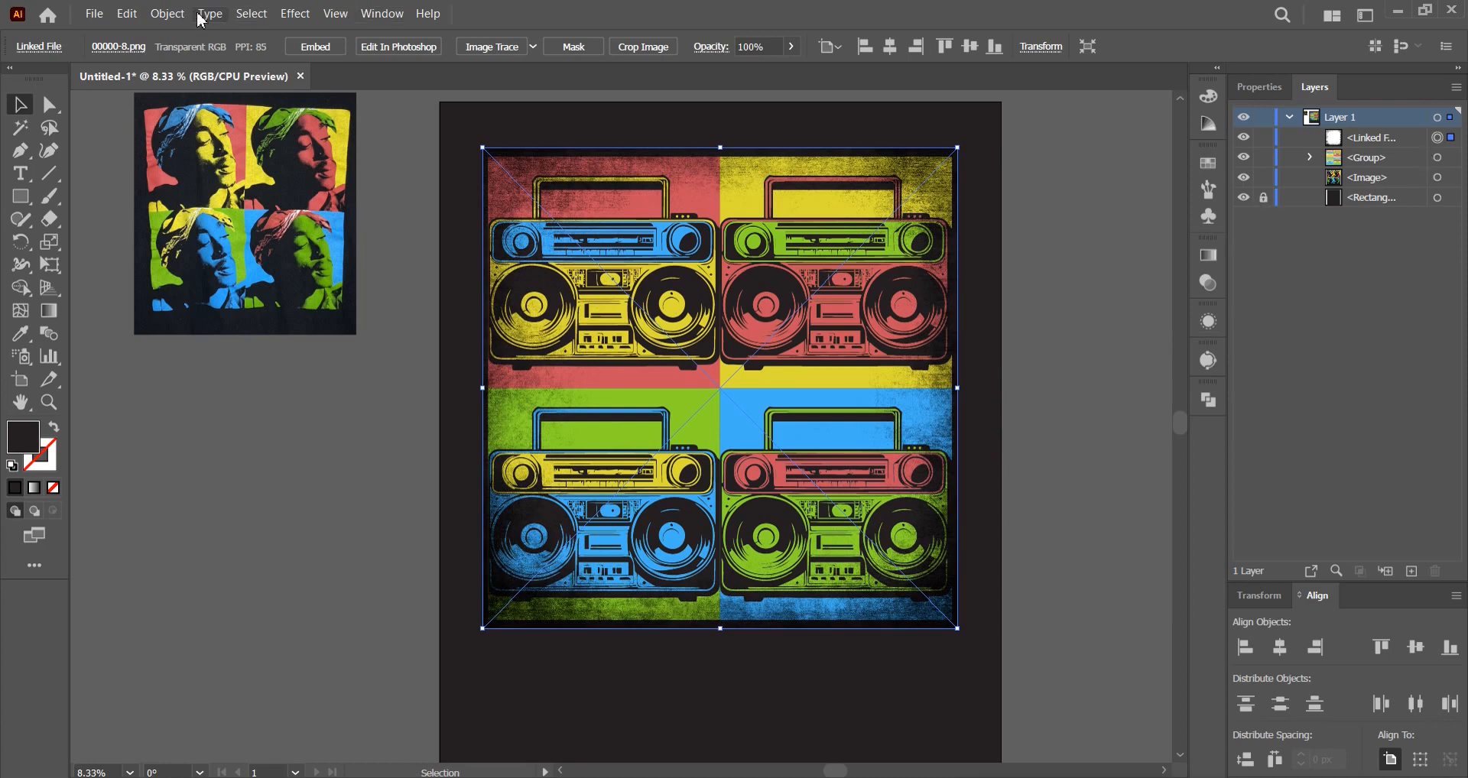
# Cut the grunge texture and give the boombox group an opacity mask with Clip turned off
pyautogui.click(138, 18)
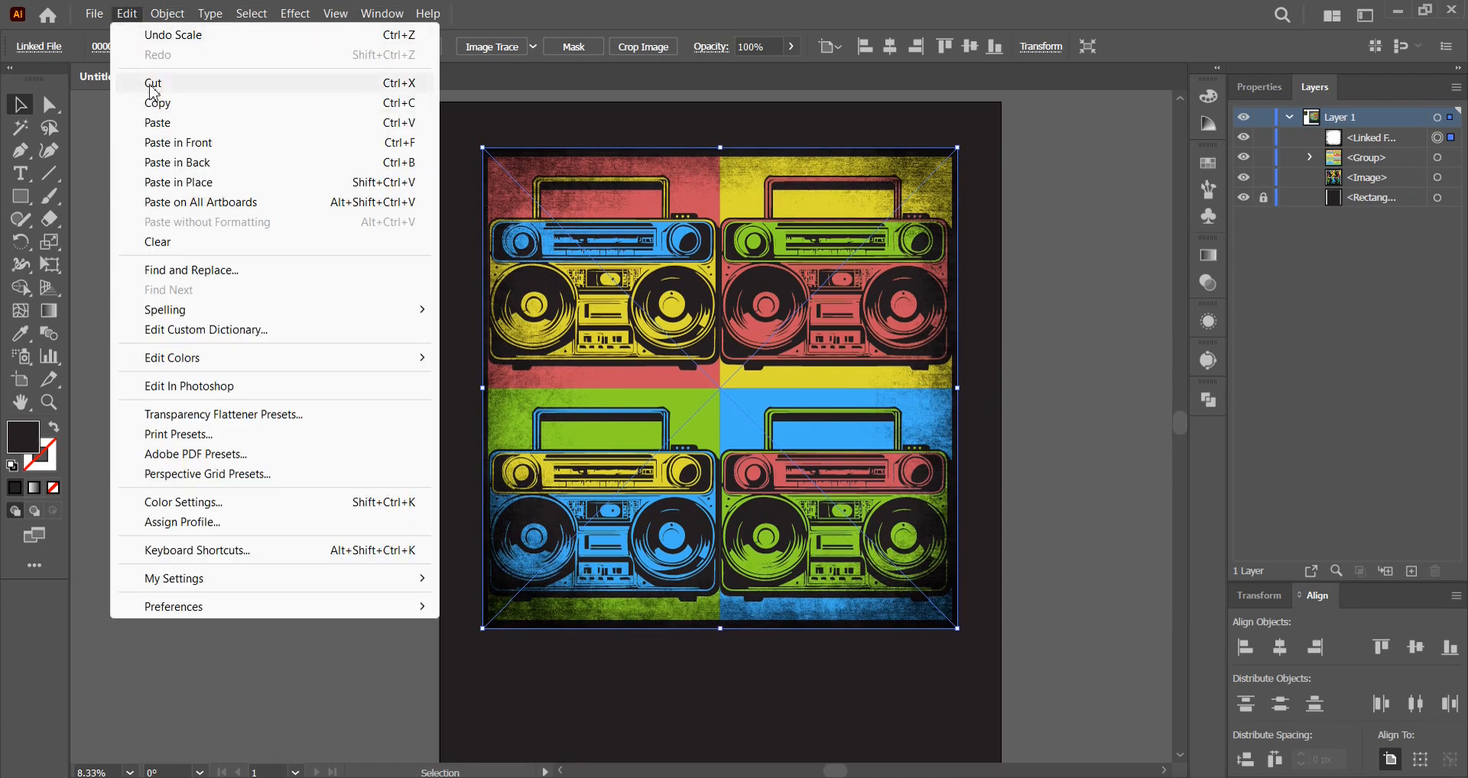
pyautogui.click(151, 84)
pyautogui.click(892, 229)
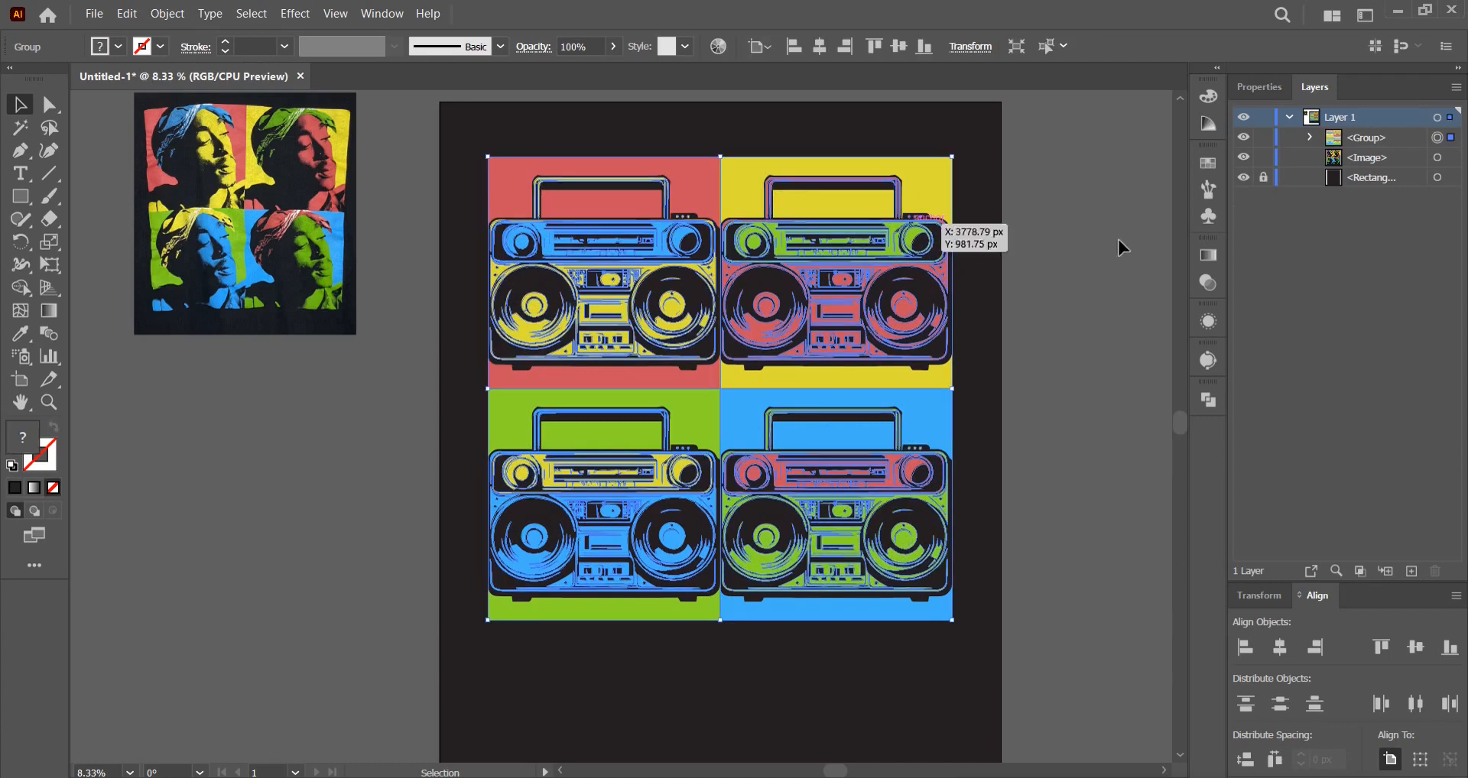
pyautogui.click(1210, 282)
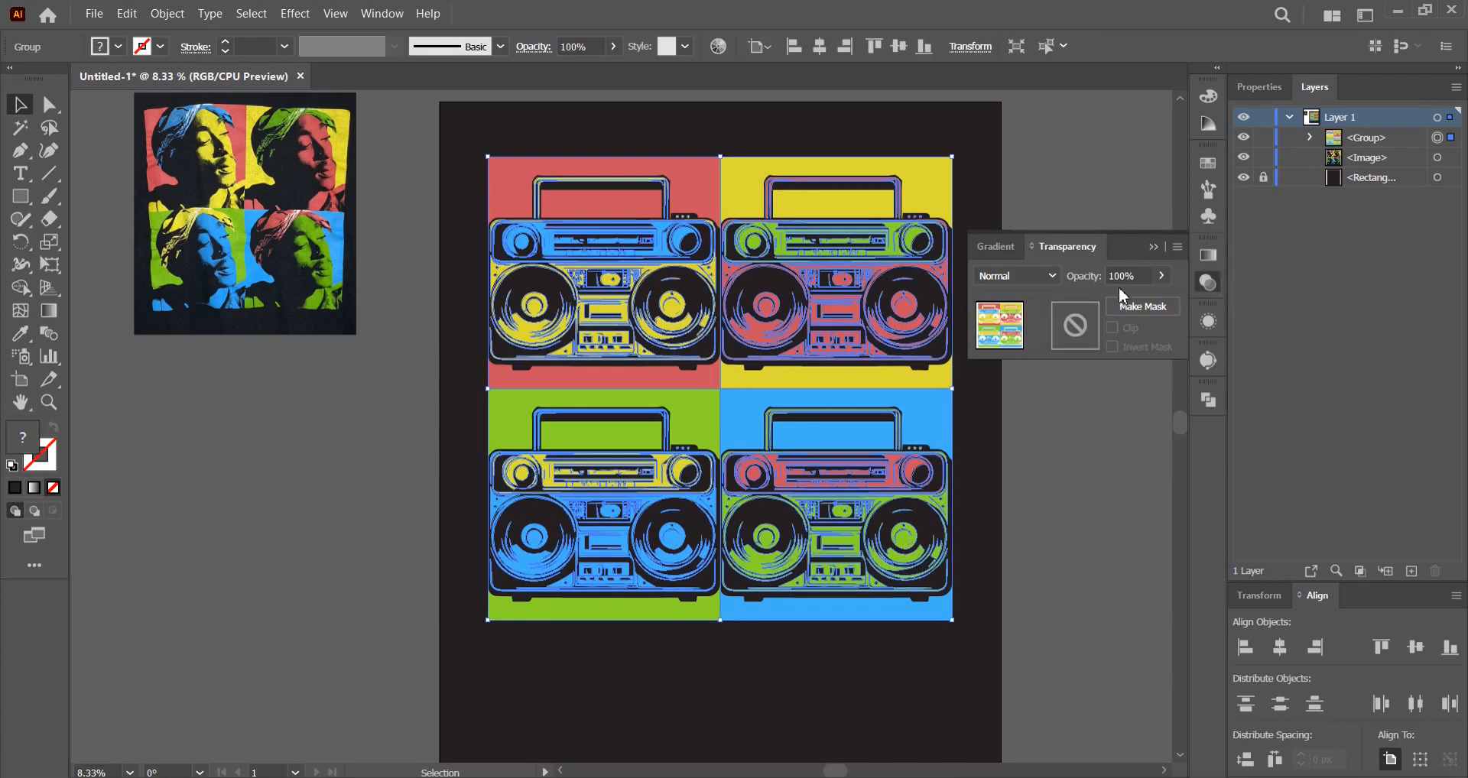
pyautogui.click(1133, 307)
pyautogui.click(1112, 328)
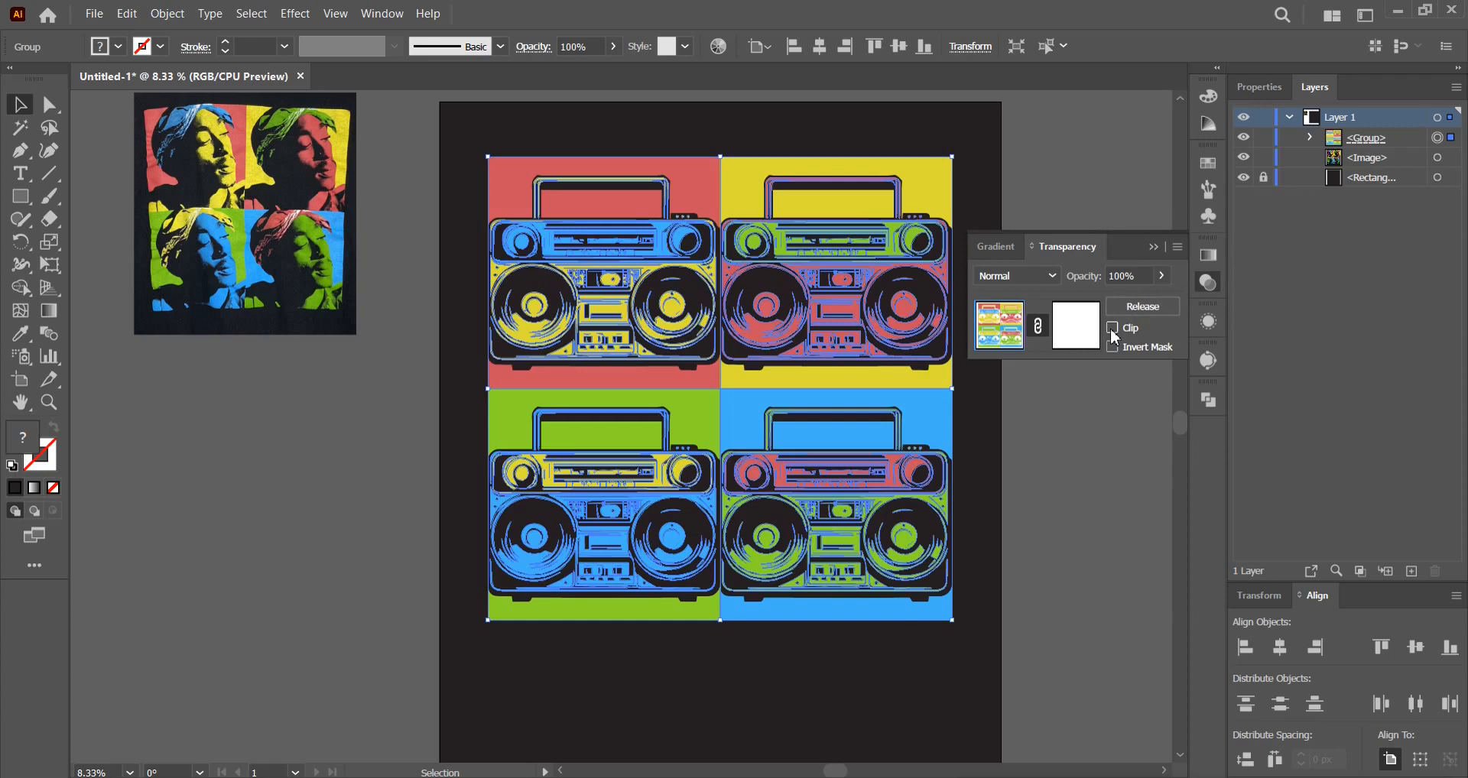
# Paste the grunge texture in front inside the group's opacity mask, return to editing the artwork and deselect
pyautogui.click(1086, 333)
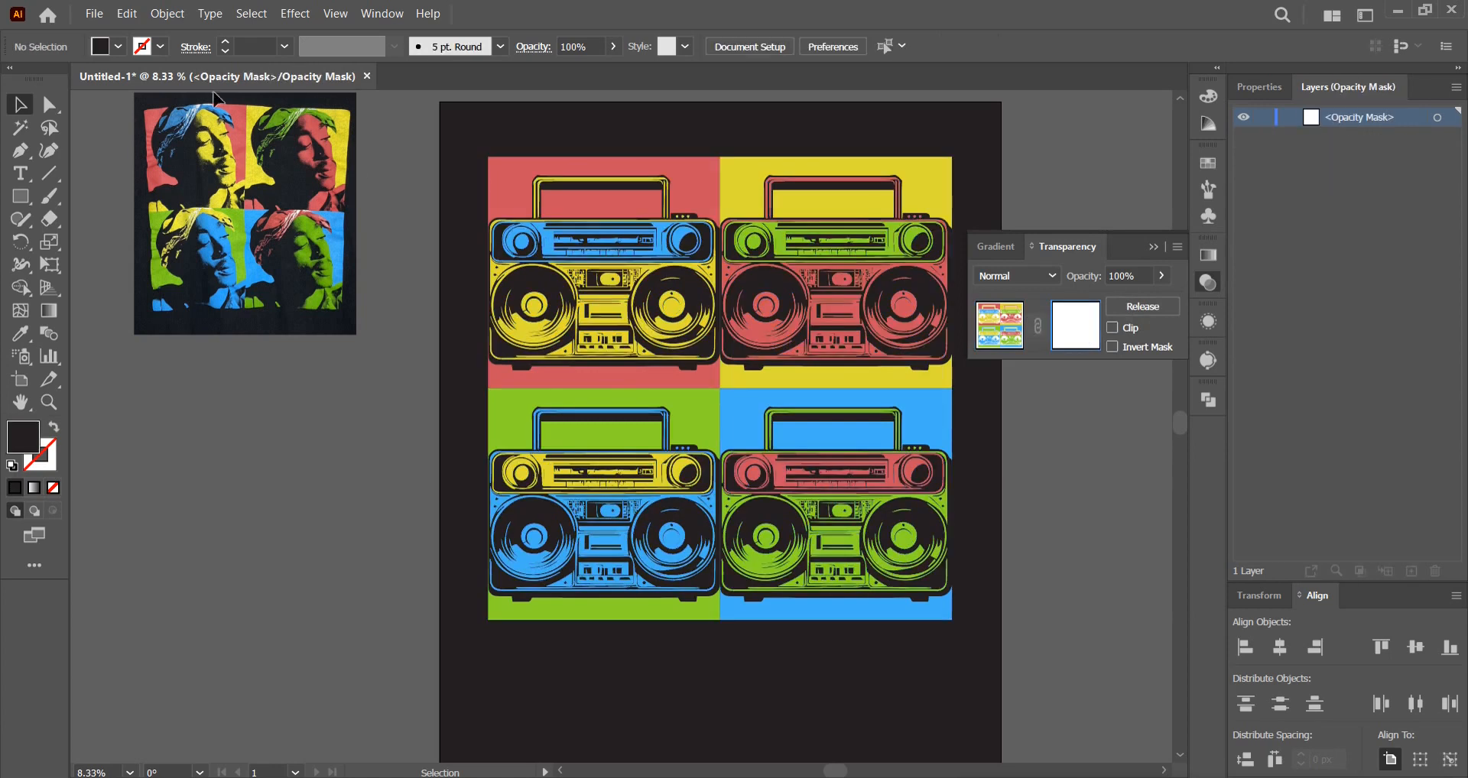
pyautogui.click(126, 17)
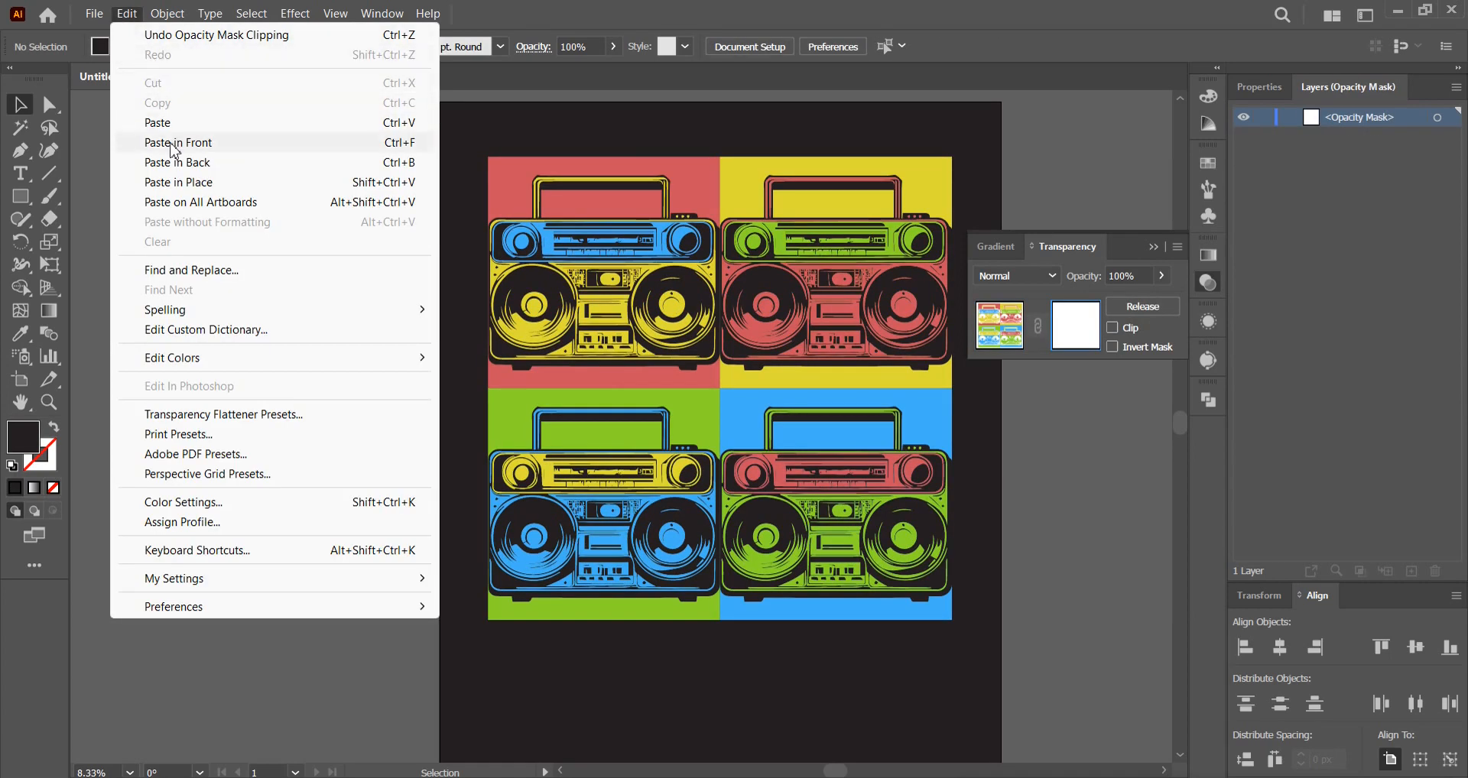
pyautogui.click(176, 142)
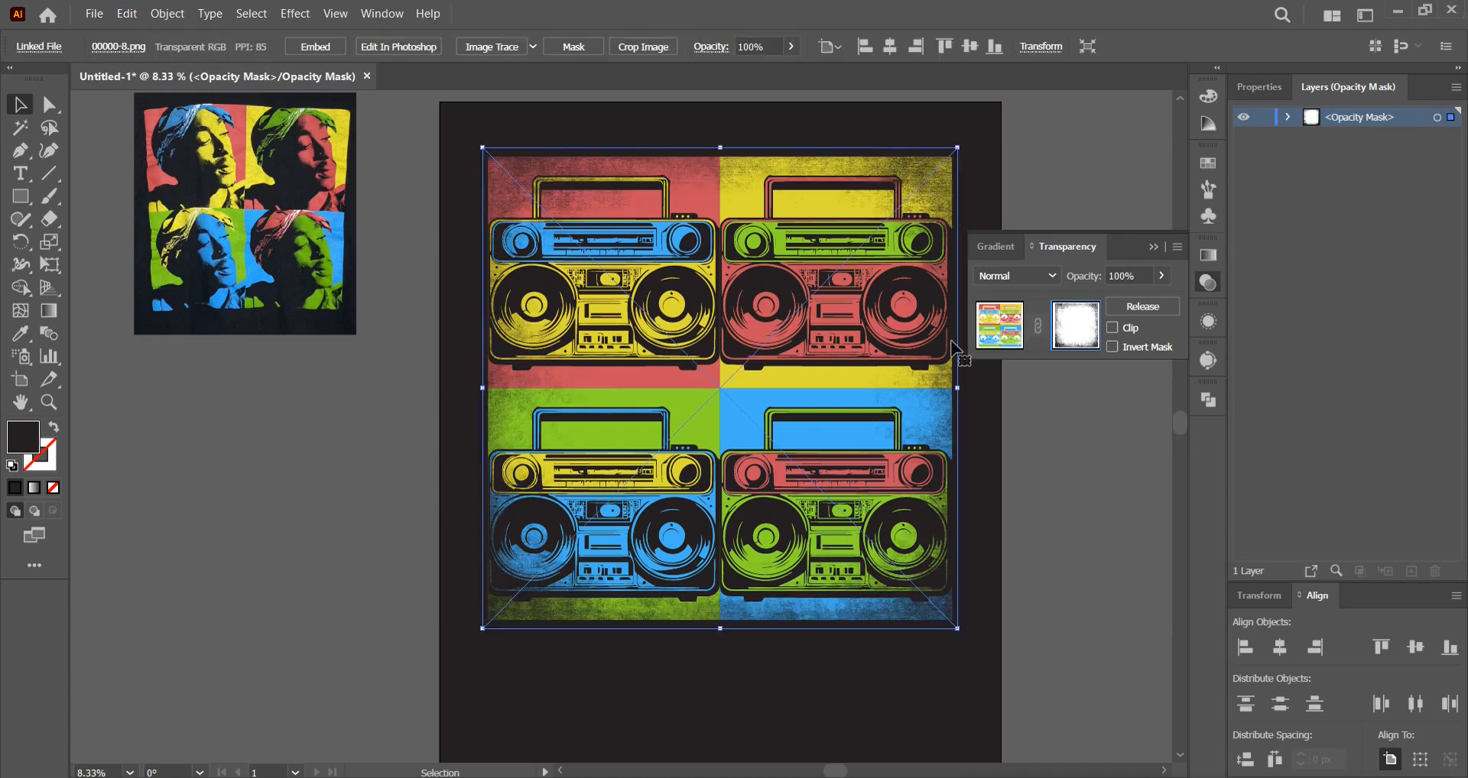
pyautogui.click(1008, 337)
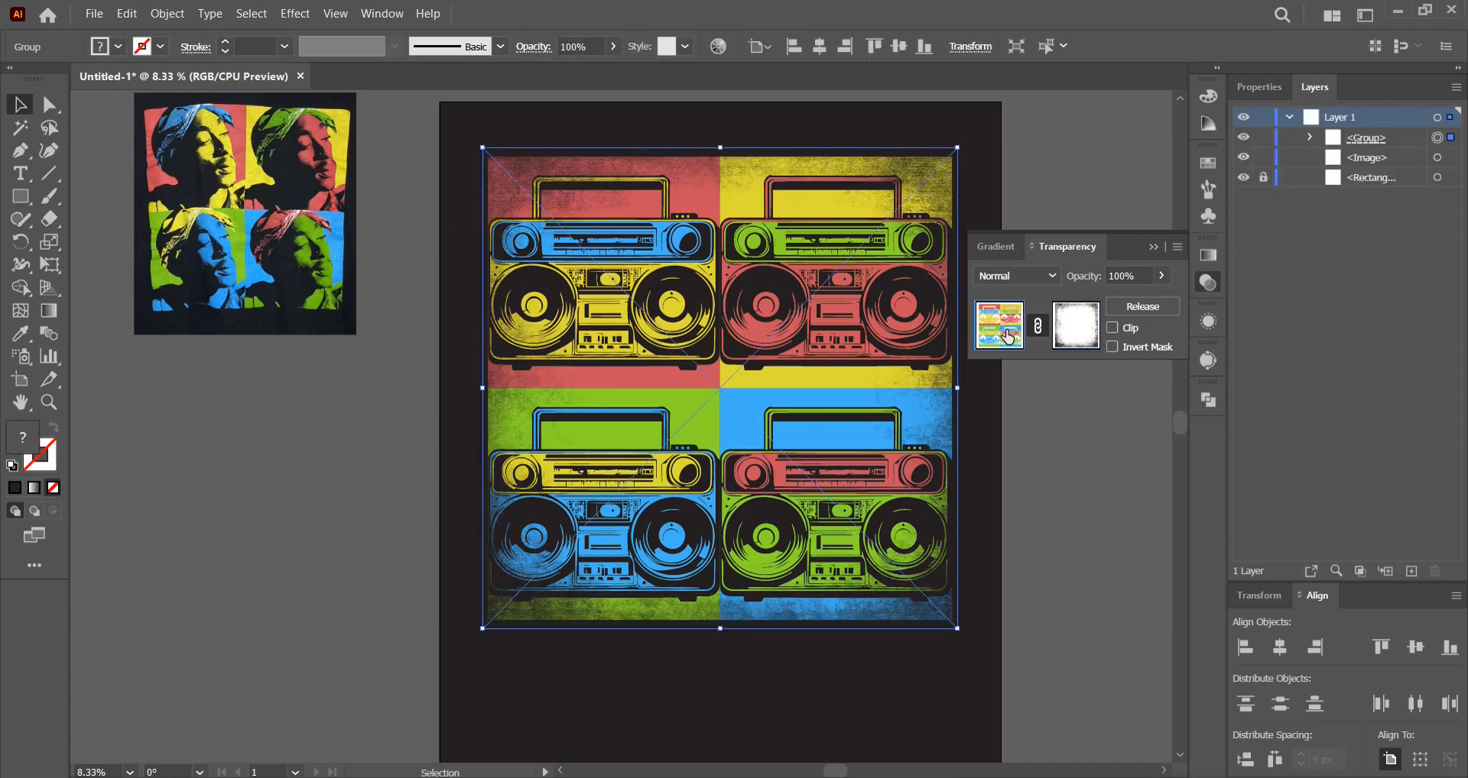
pyautogui.click(1210, 289)
pyautogui.click(1107, 262)
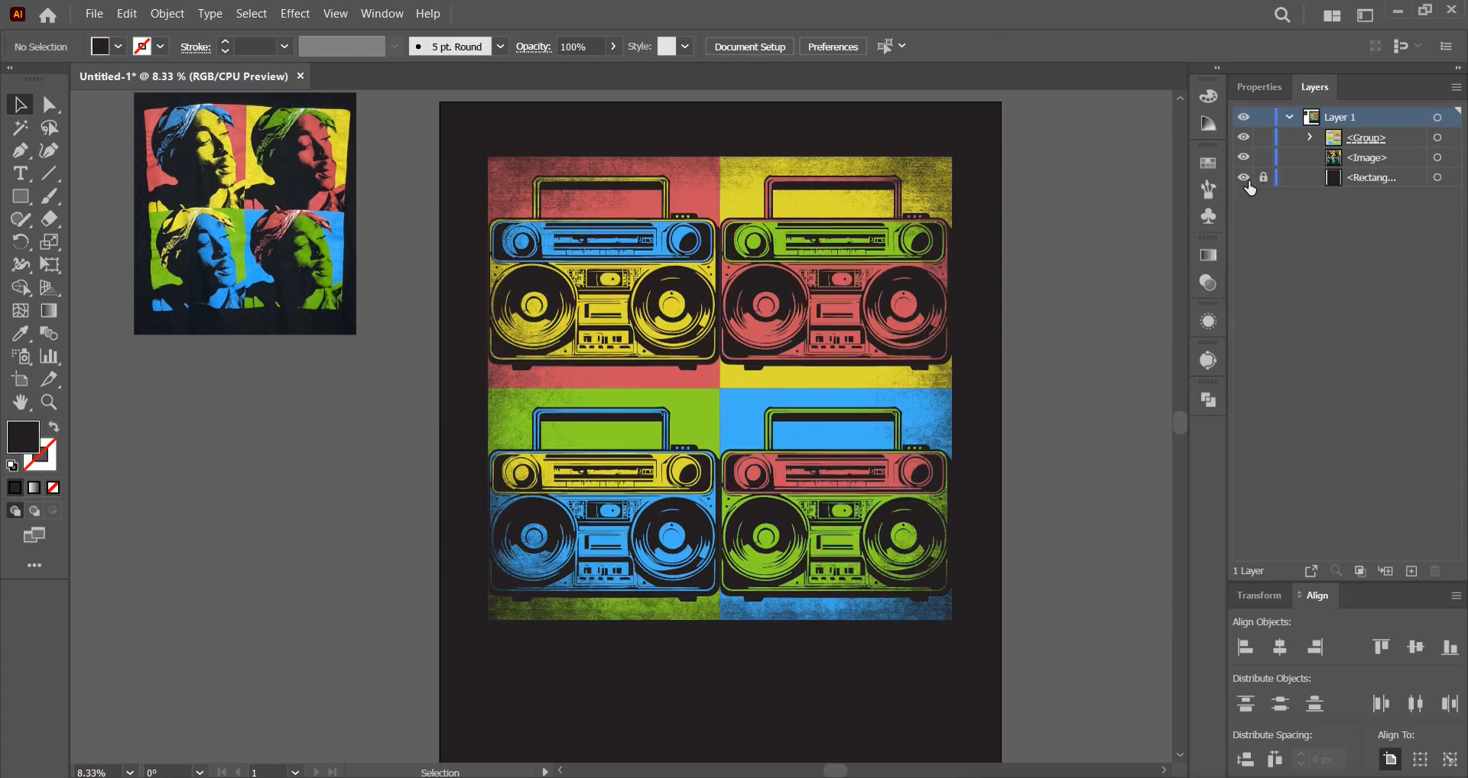
# Check the design with the background rectangle hidden, fill the rectangle with the dark navy swatch and lock it again
pyautogui.click(1244, 179)
pyautogui.click(1244, 179)
pyautogui.click(1437, 178)
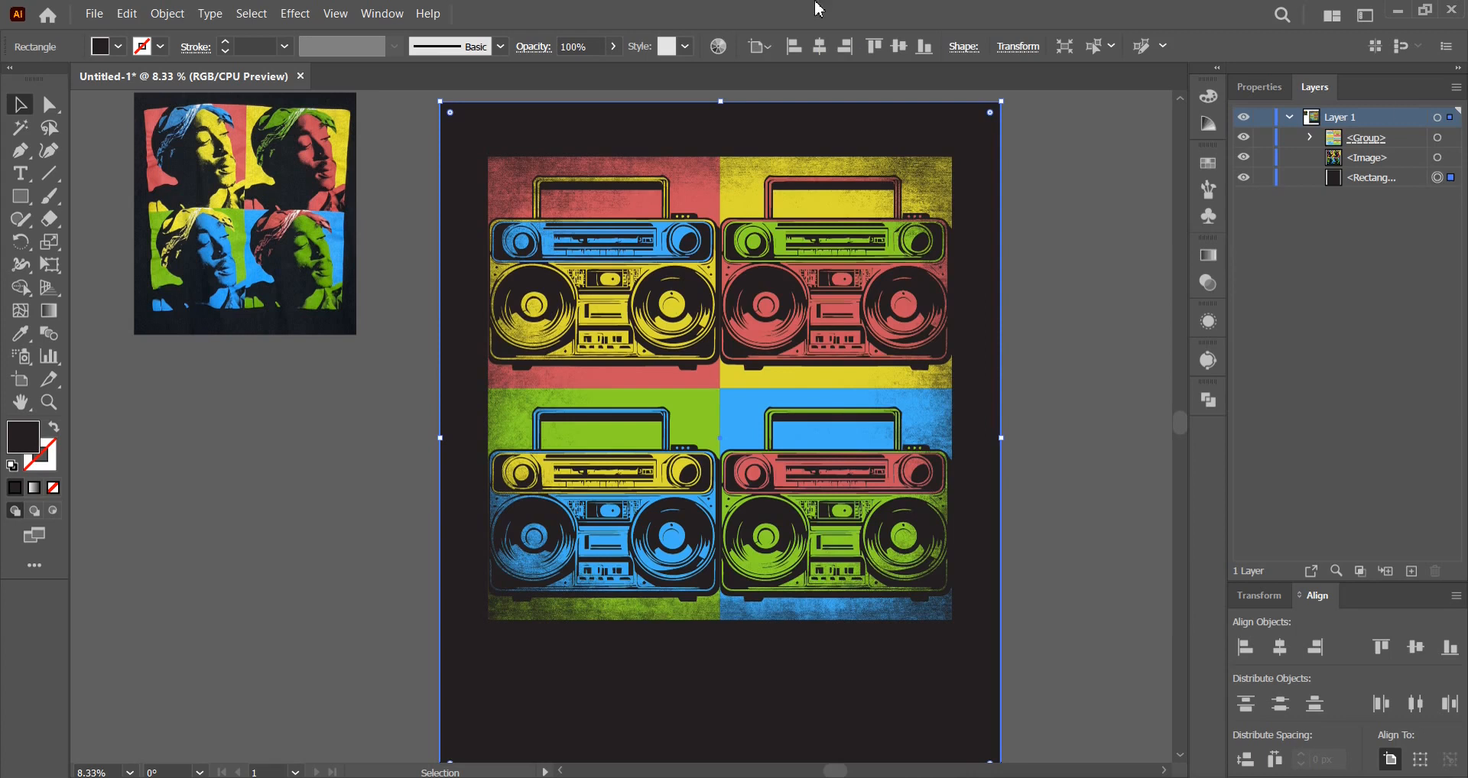
pyautogui.click(118, 47)
pyautogui.click(162, 92)
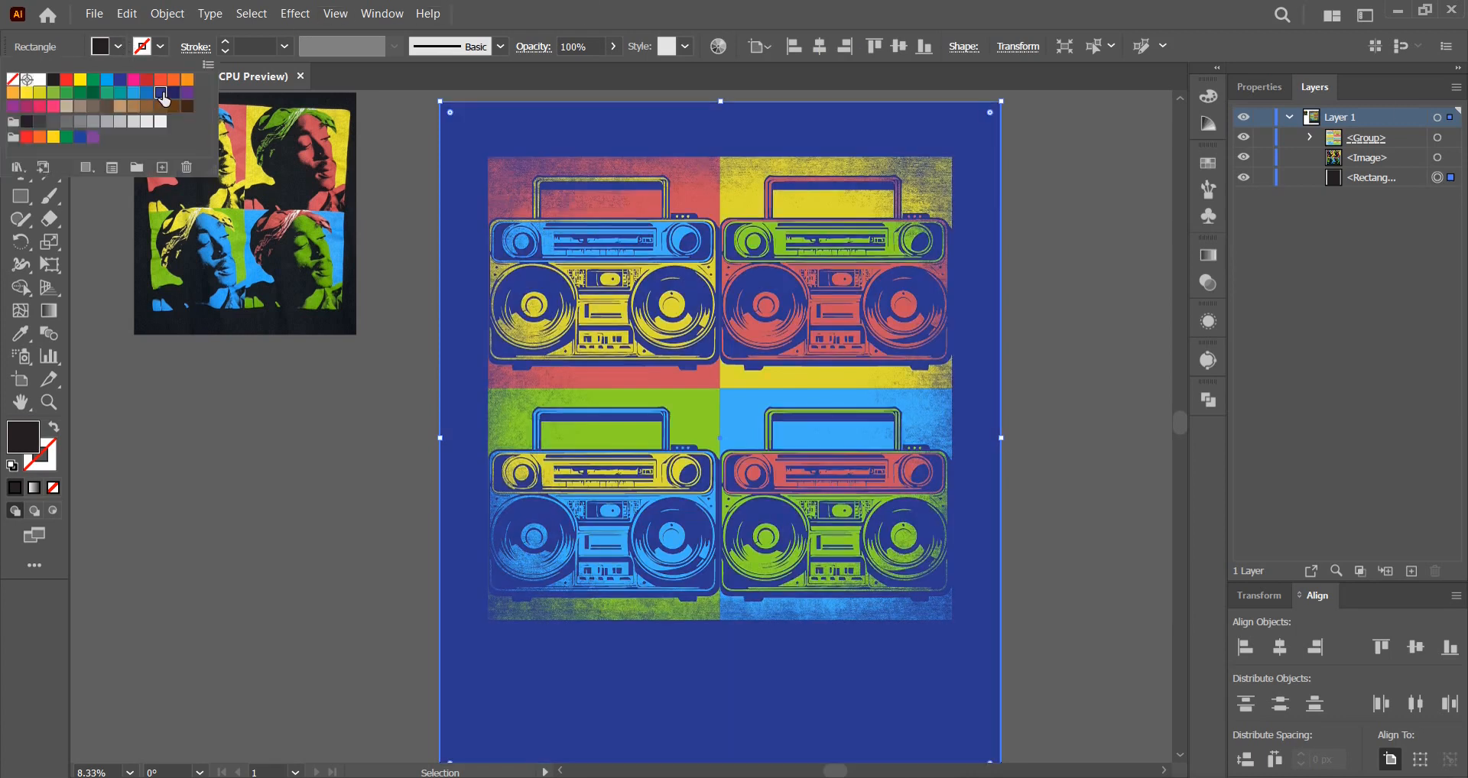
pyautogui.click(171, 95)
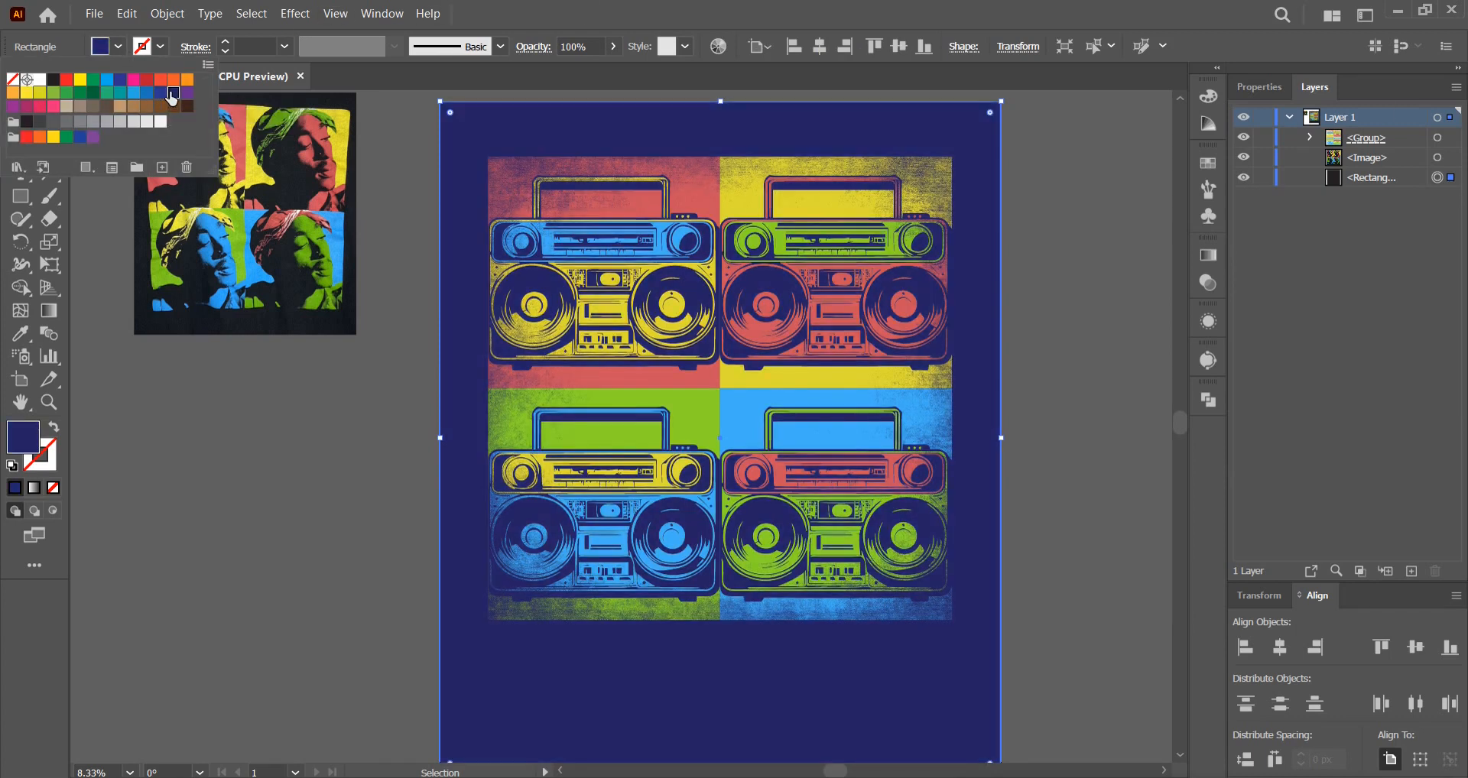
pyautogui.click(1253, 182)
pyautogui.click(1263, 178)
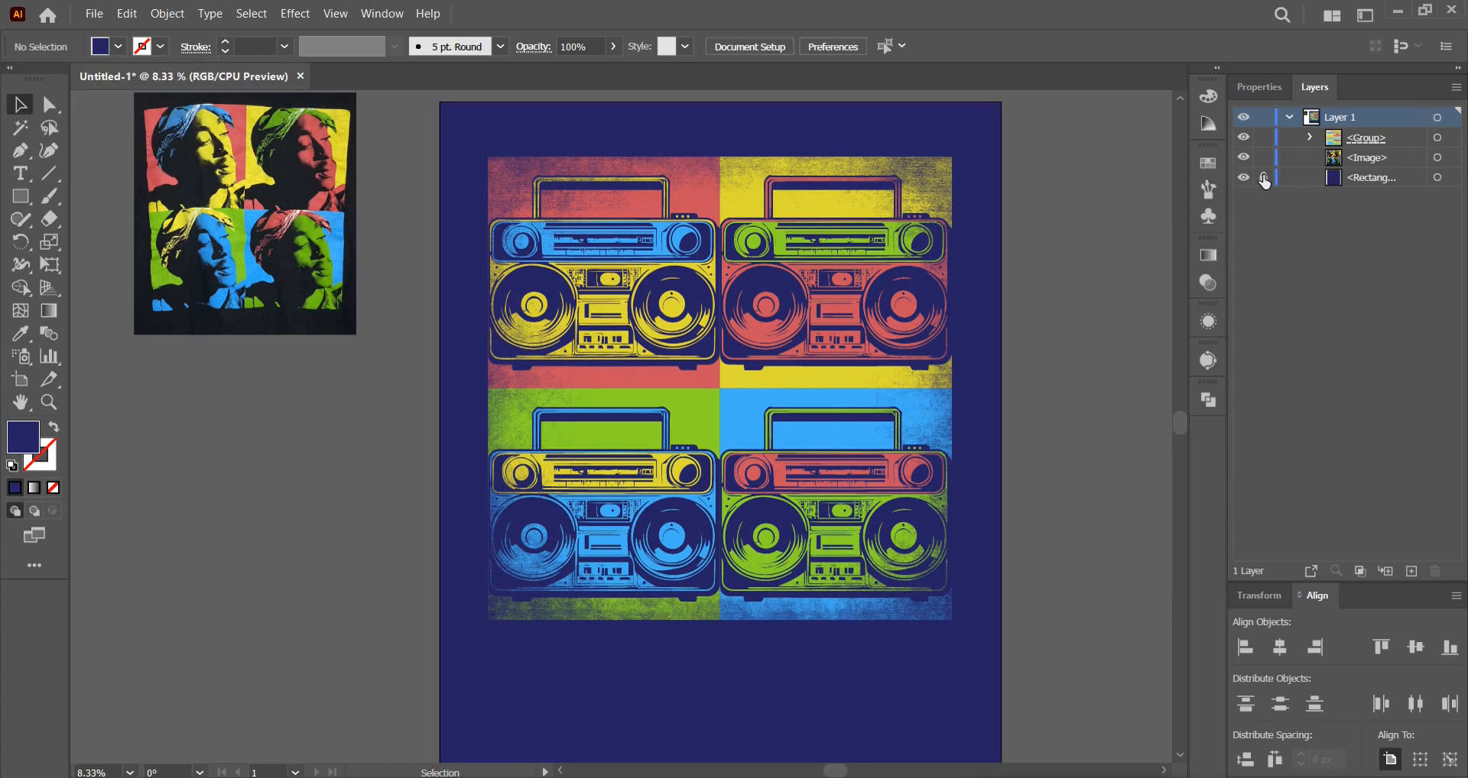
# Hide the background rectangle and delete the four-portrait reference image beside the artboard
pyautogui.click(173, 156)
pyautogui.moveTo(173, 160); pyautogui.dragTo(179, 229)
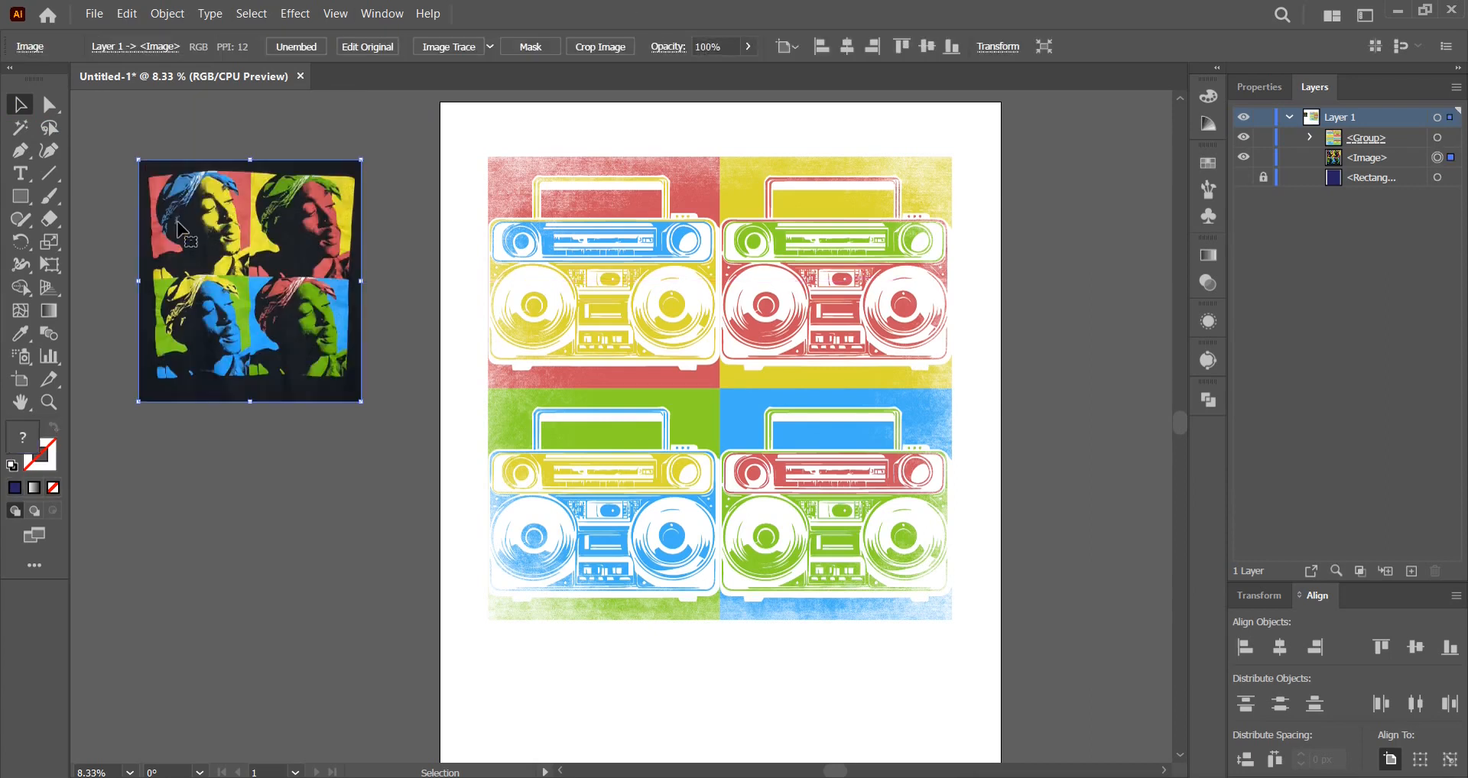
pyautogui.press('Delete')
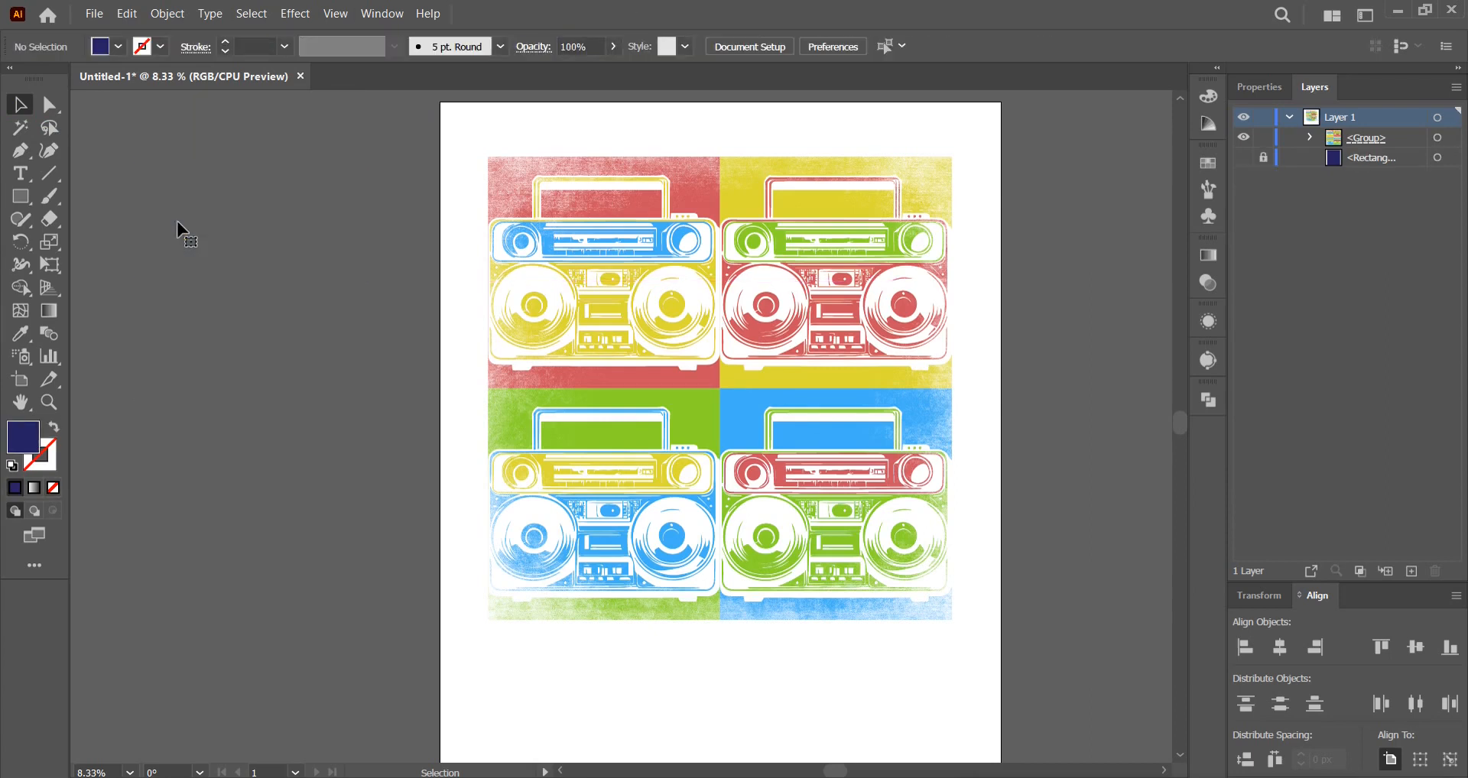
# Export the artwork with Save for Web as a transparent PNG-24 at 4500 × 5400 px, clipped to the artboard
pyautogui.click(94, 13)
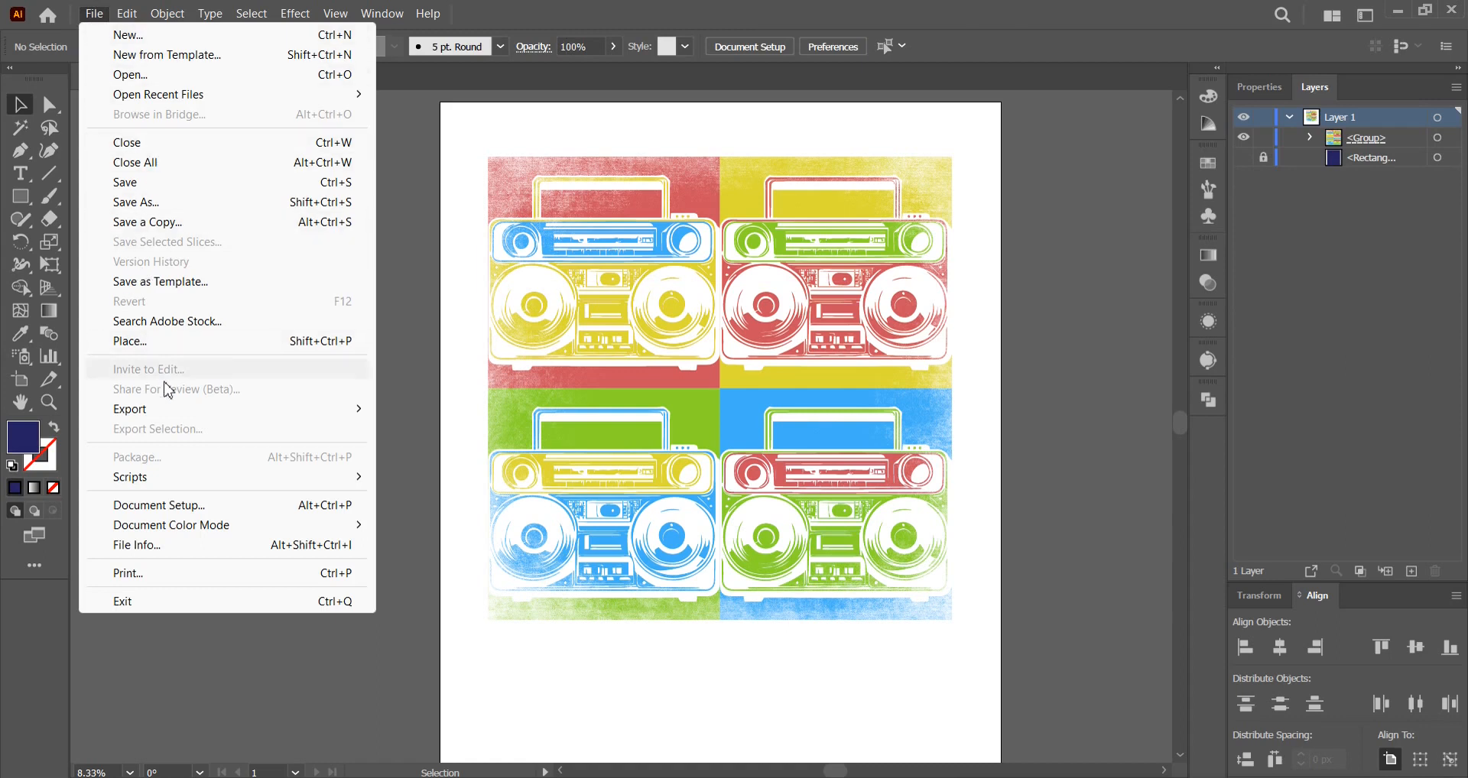
pyautogui.moveTo(178, 413)
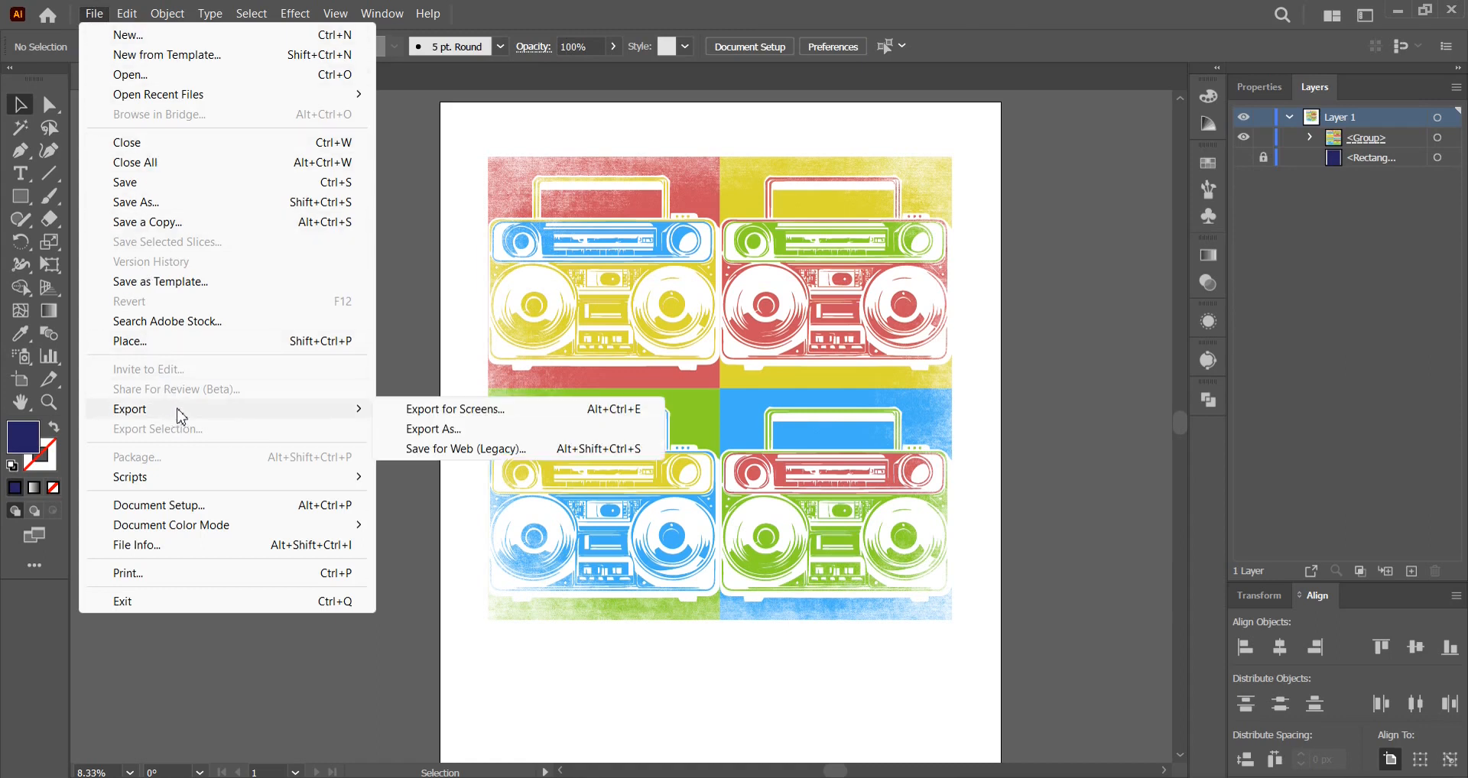
pyautogui.click(429, 451)
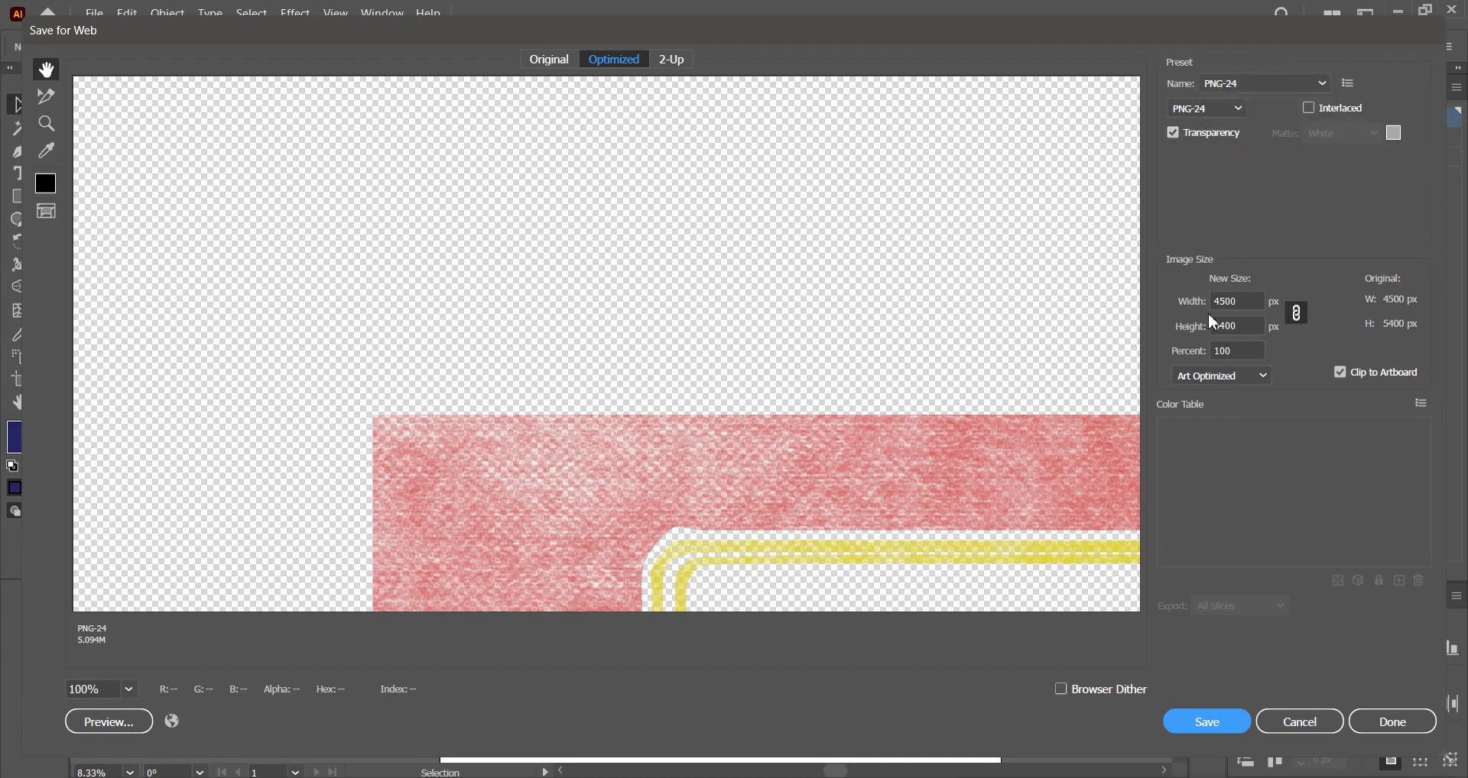
pyautogui.click(1244, 300)
pyautogui.press('Tab')
pyautogui.press('Tab')
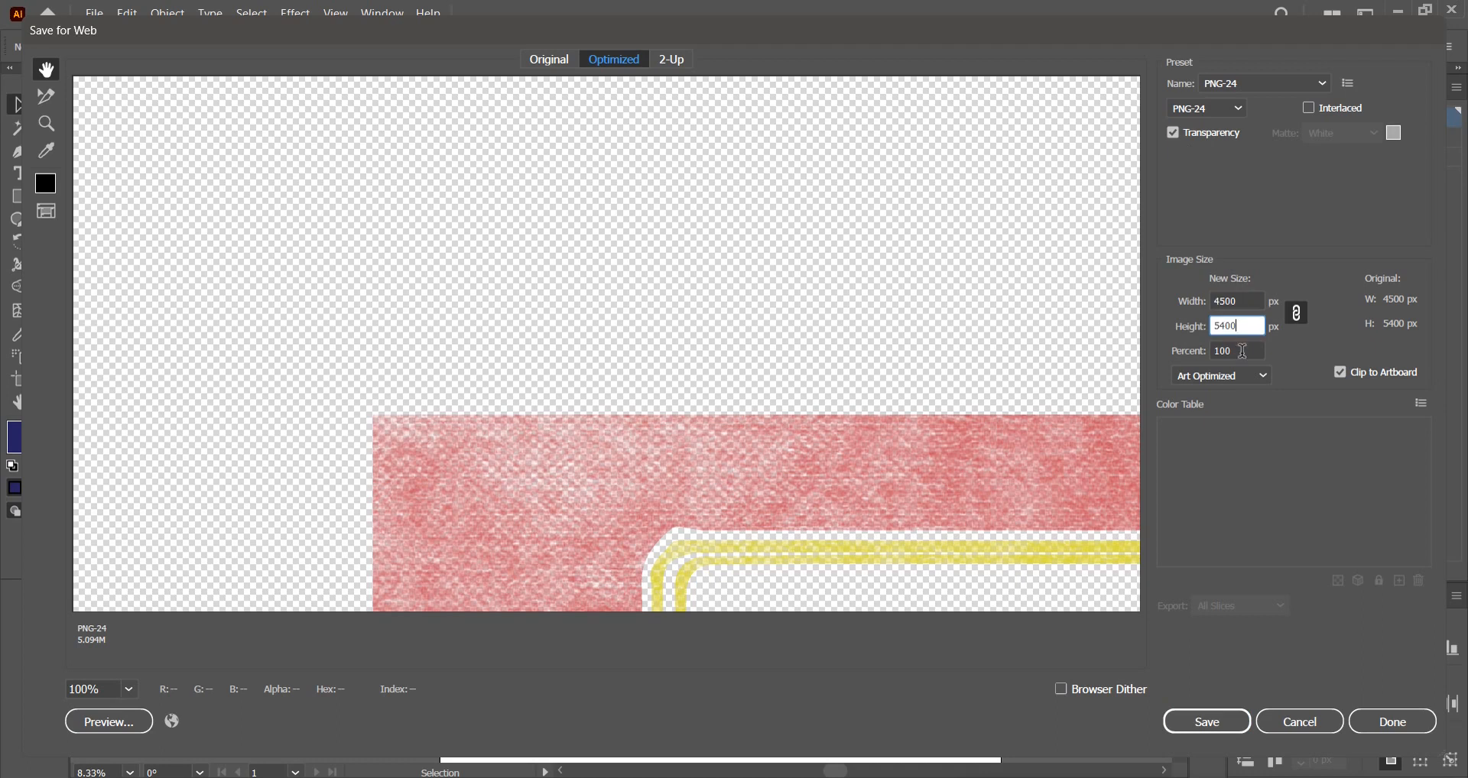
pyautogui.click(1221, 730)
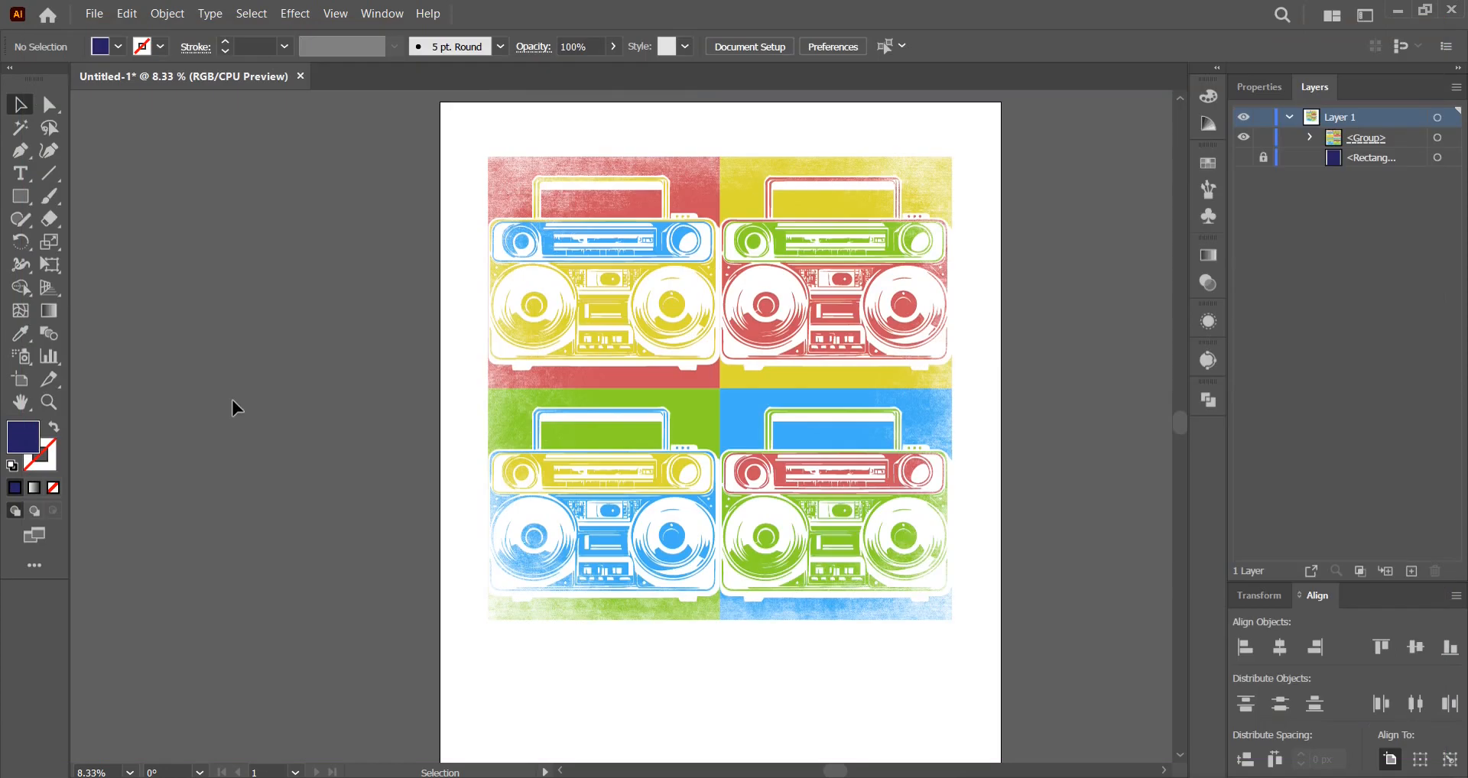
# Switch to the tshirt_mock_up1.psd mockup in Photoshop and examine the boombox print on the black shirt up close
pyautogui.click(1244, 157)
pyautogui.click(1260, 87)
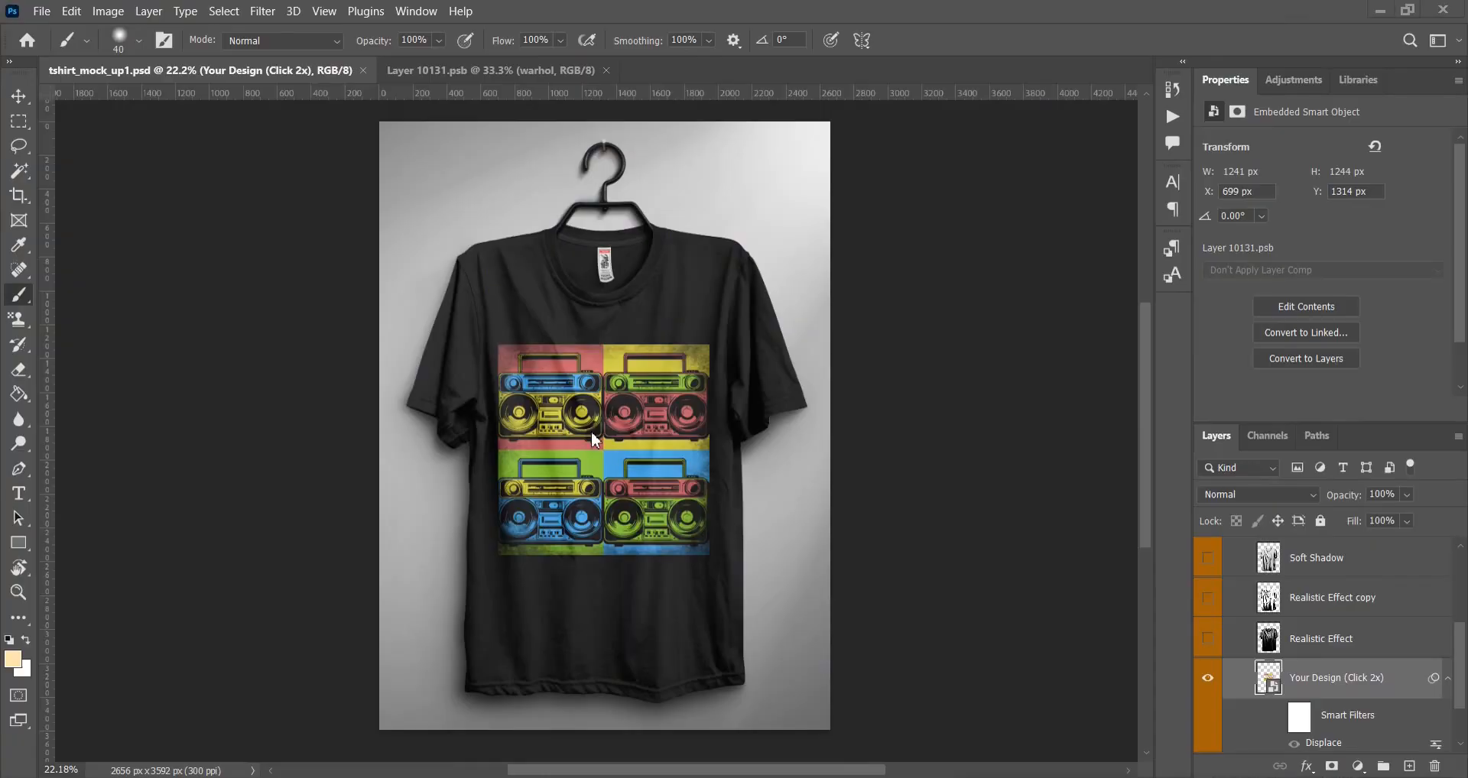
pyautogui.scroll(5, 600, 430)
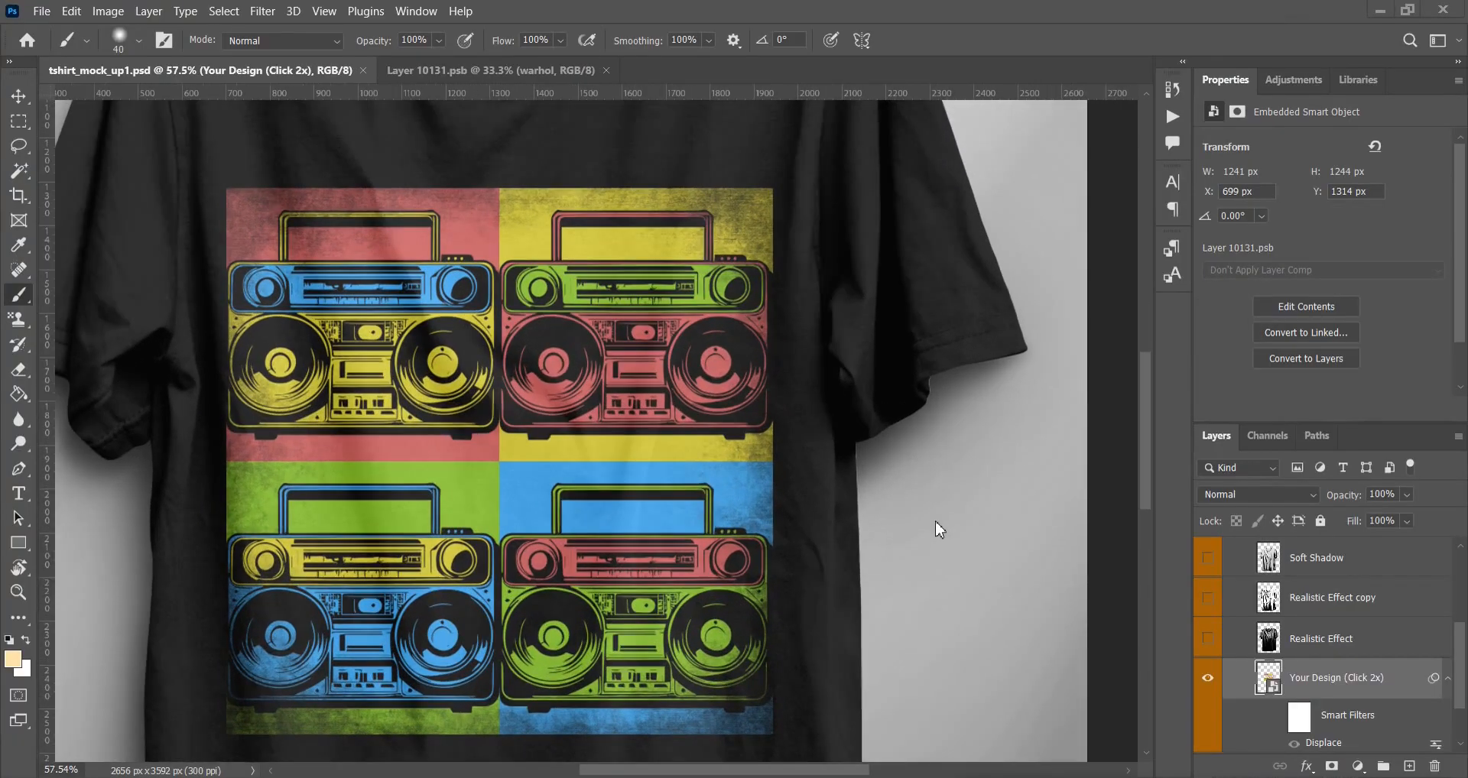
pyautogui.moveTo(984, 473); pyautogui.dragTo(1042, 439)
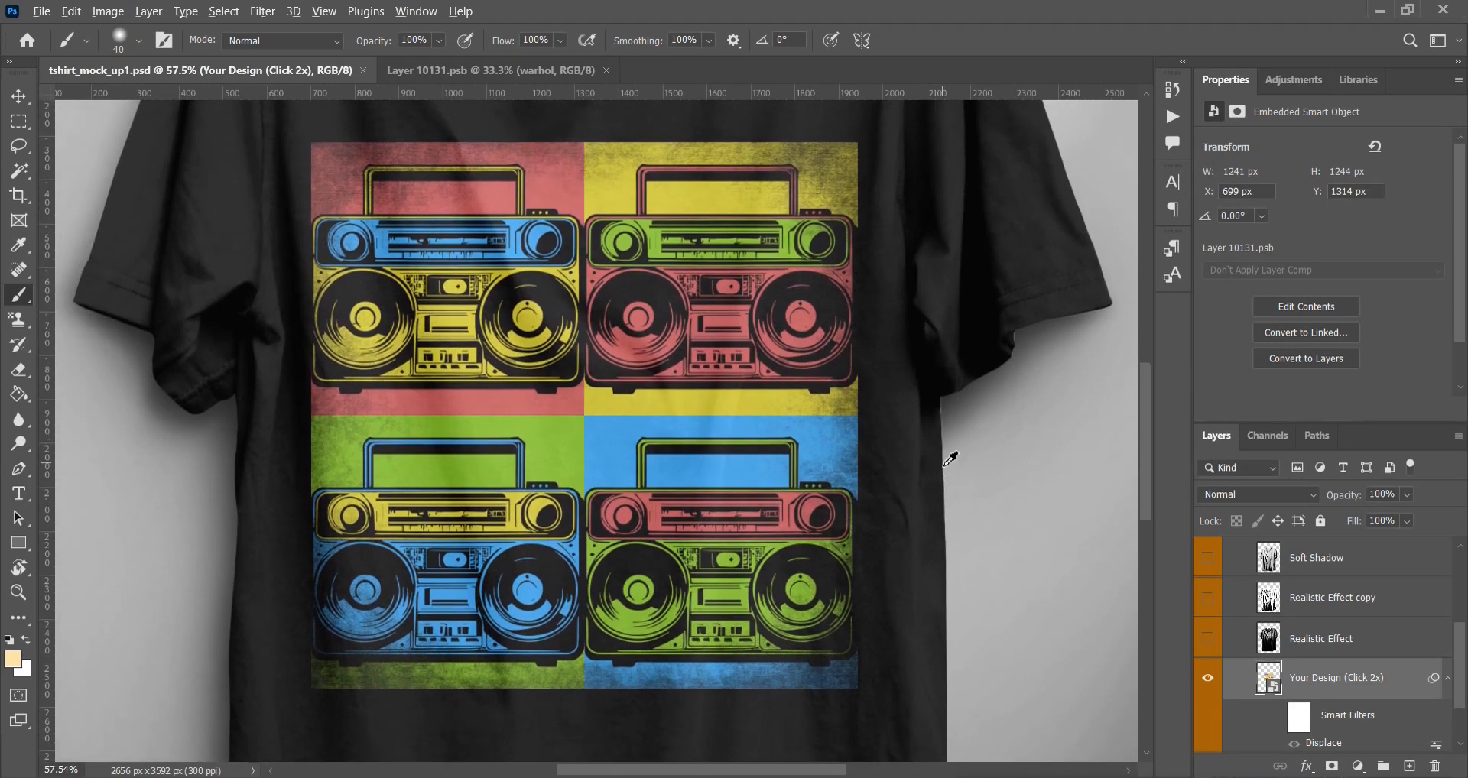
pyautogui.scroll(1, 949, 458)
pyautogui.scroll(-2, 949, 459)
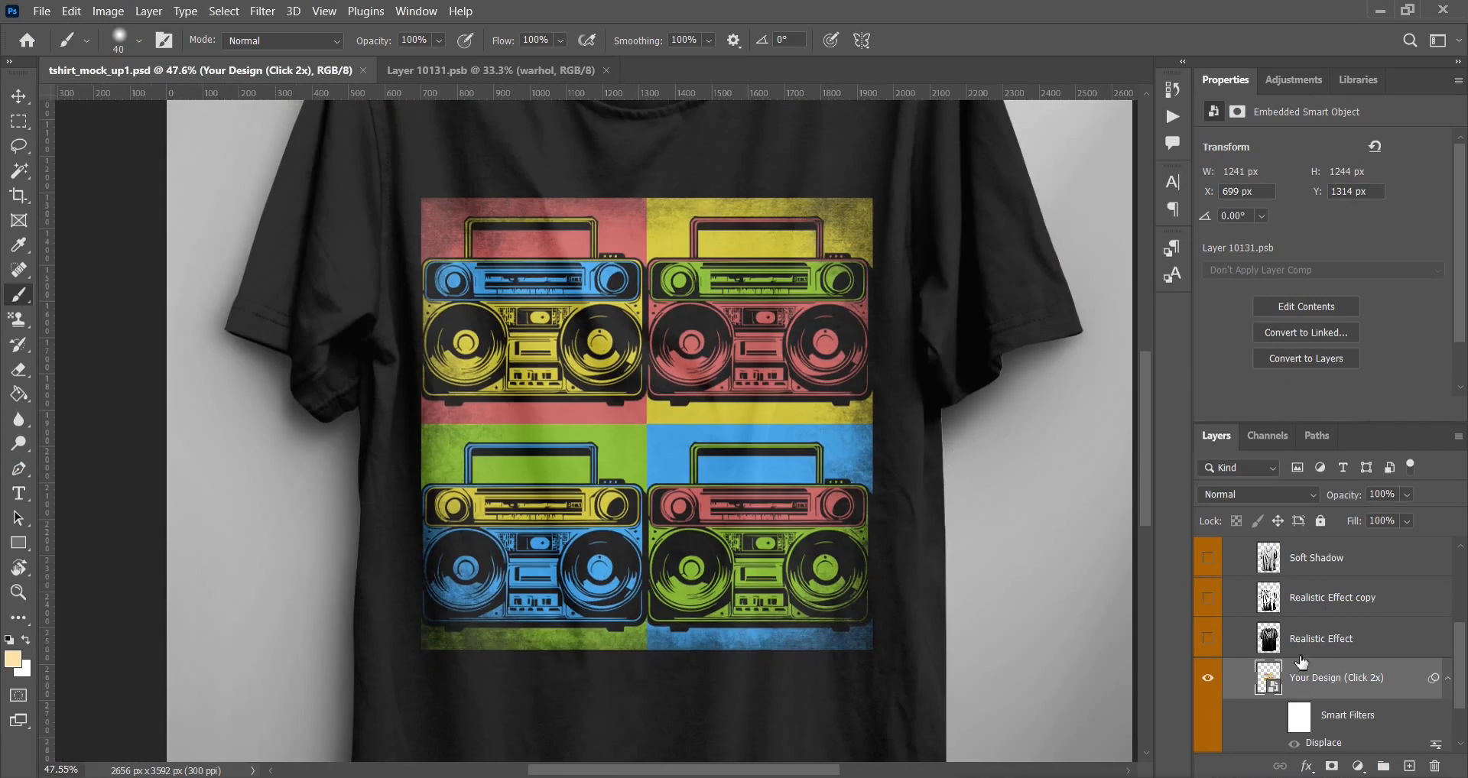
# Expand the T-Shirt Color group and hide the Change Color copy layer to turn the shirt navy
pyautogui.scroll(-2, 1313, 652)
pyautogui.click(1251, 697)
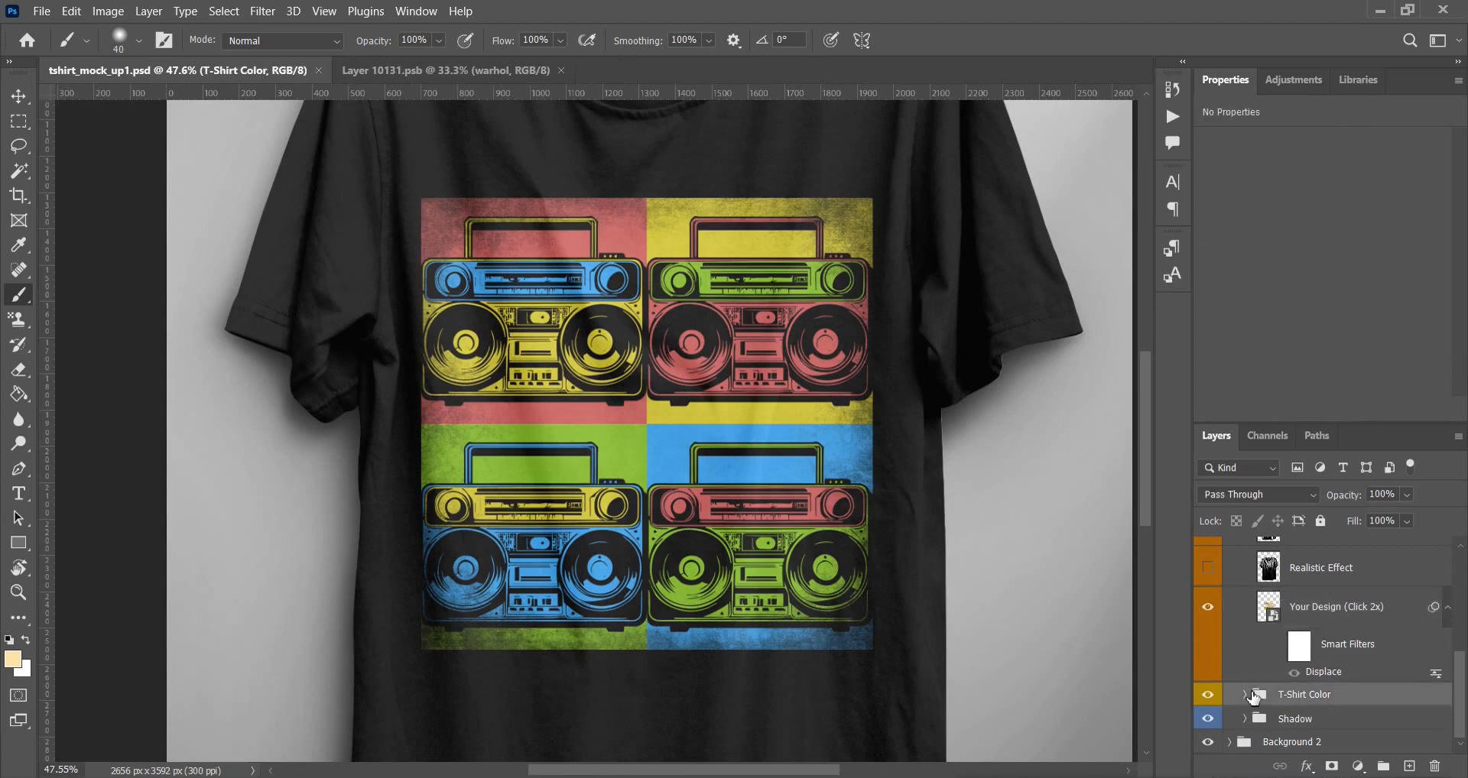
pyautogui.click(1245, 696)
pyautogui.scroll(-4, 1216, 681)
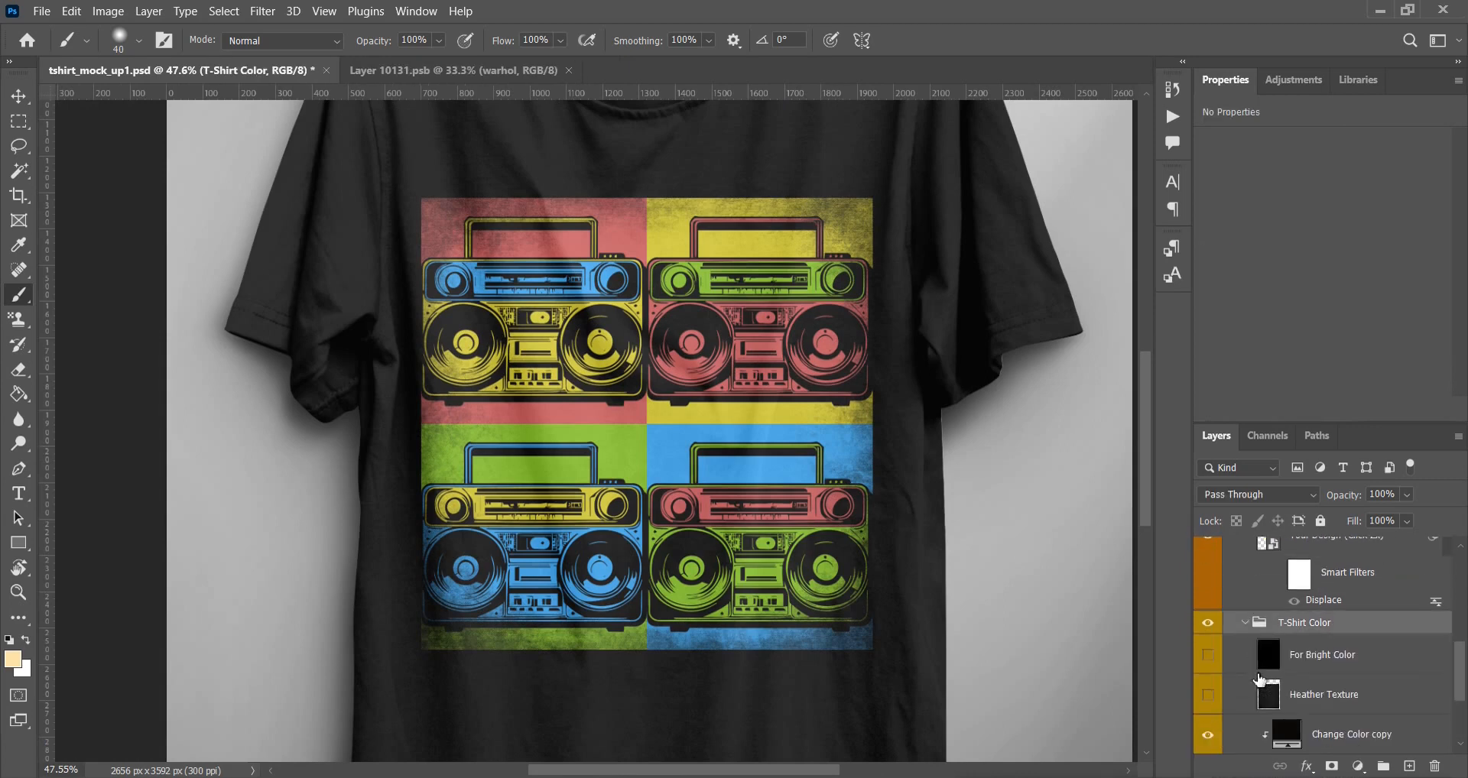
pyautogui.click(1207, 663)
pyautogui.scroll(-2, 1076, 612)
pyautogui.moveTo(1070, 604); pyautogui.dragTo(979, 602)
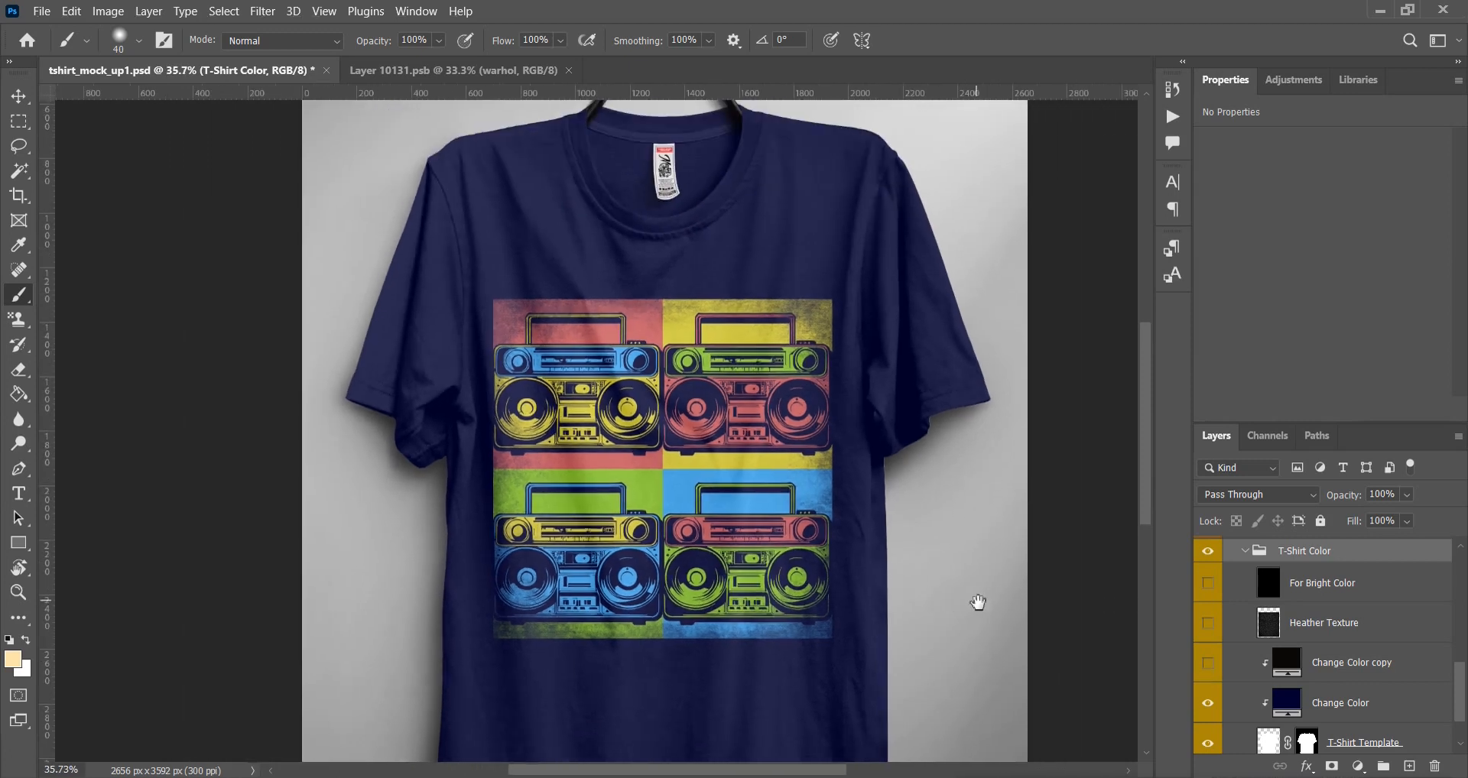
# Preview the design on white and black shirts by toggling the Change Color and Change Color copy layers, returning to the navy shirt
pyautogui.click(1211, 703)
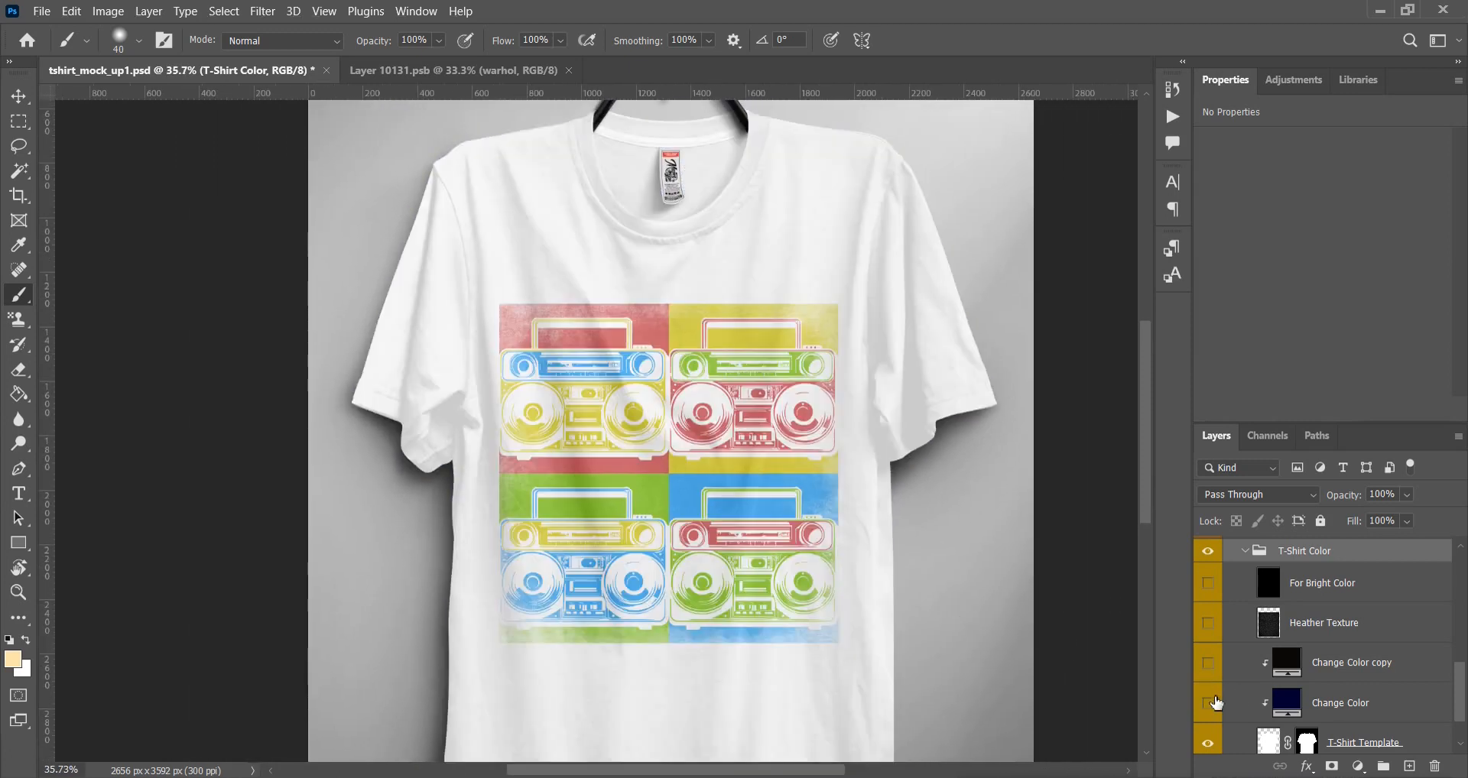
pyautogui.click(1209, 703)
pyautogui.click(1207, 664)
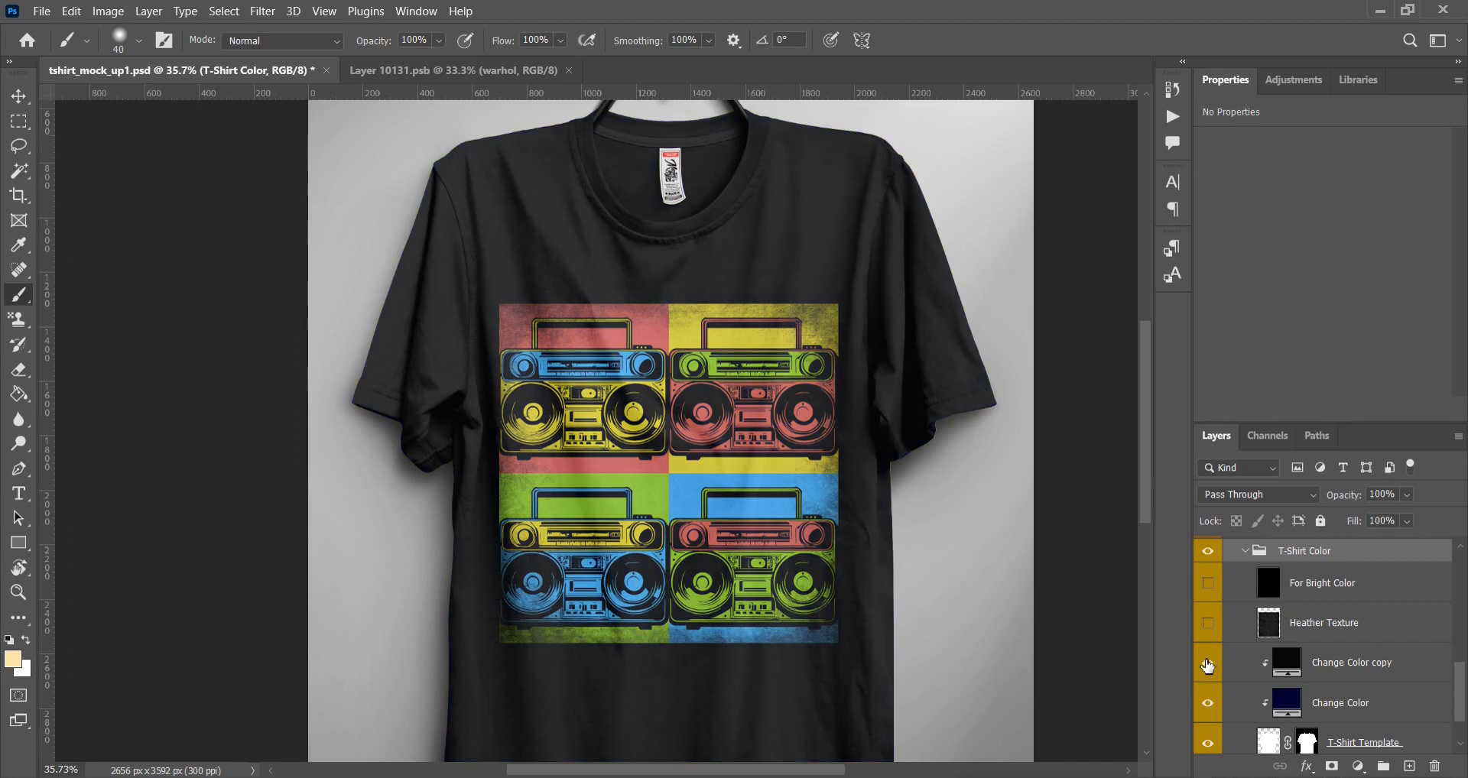
pyautogui.click(1207, 665)
pyautogui.scroll(-2, 1120, 639)
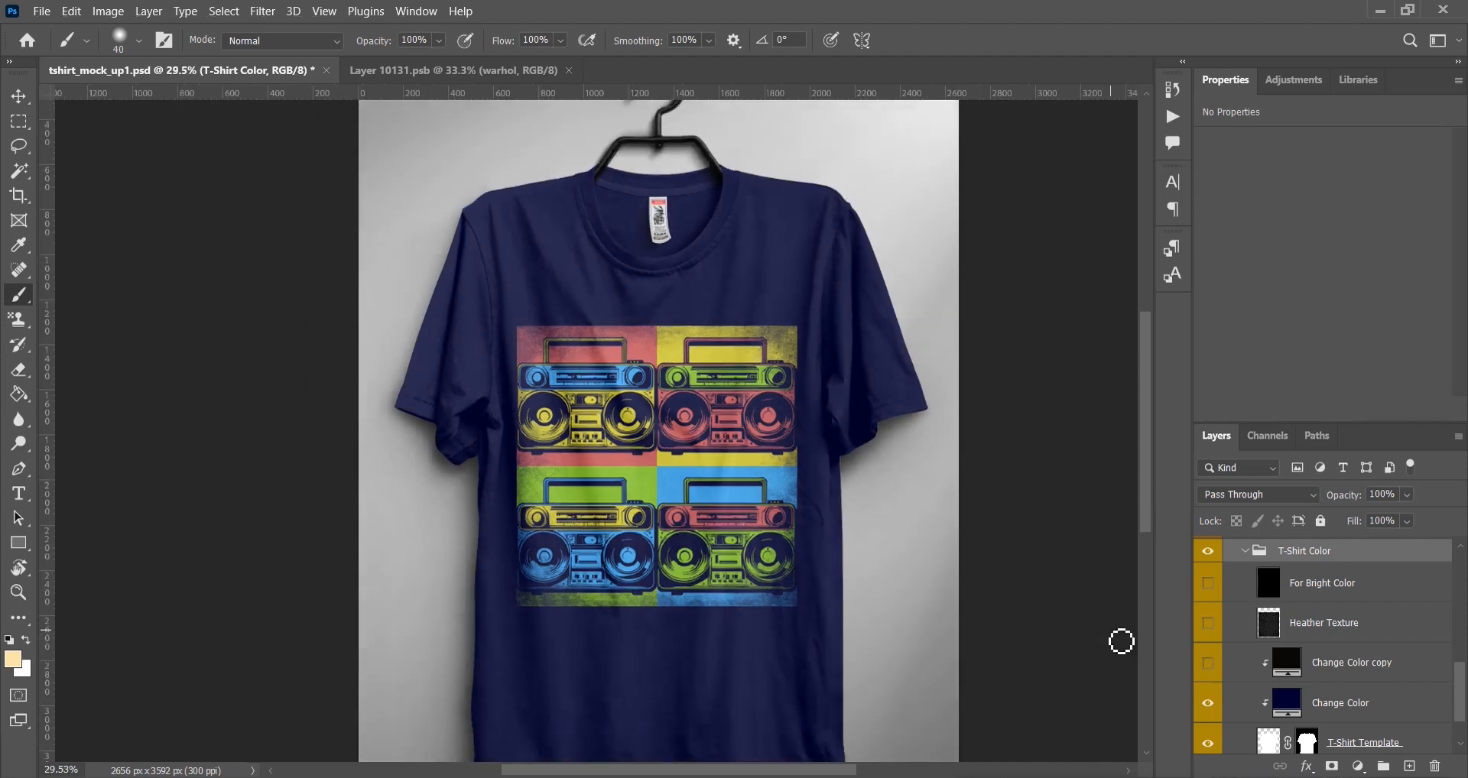
pyautogui.scroll(2, 902, 585)
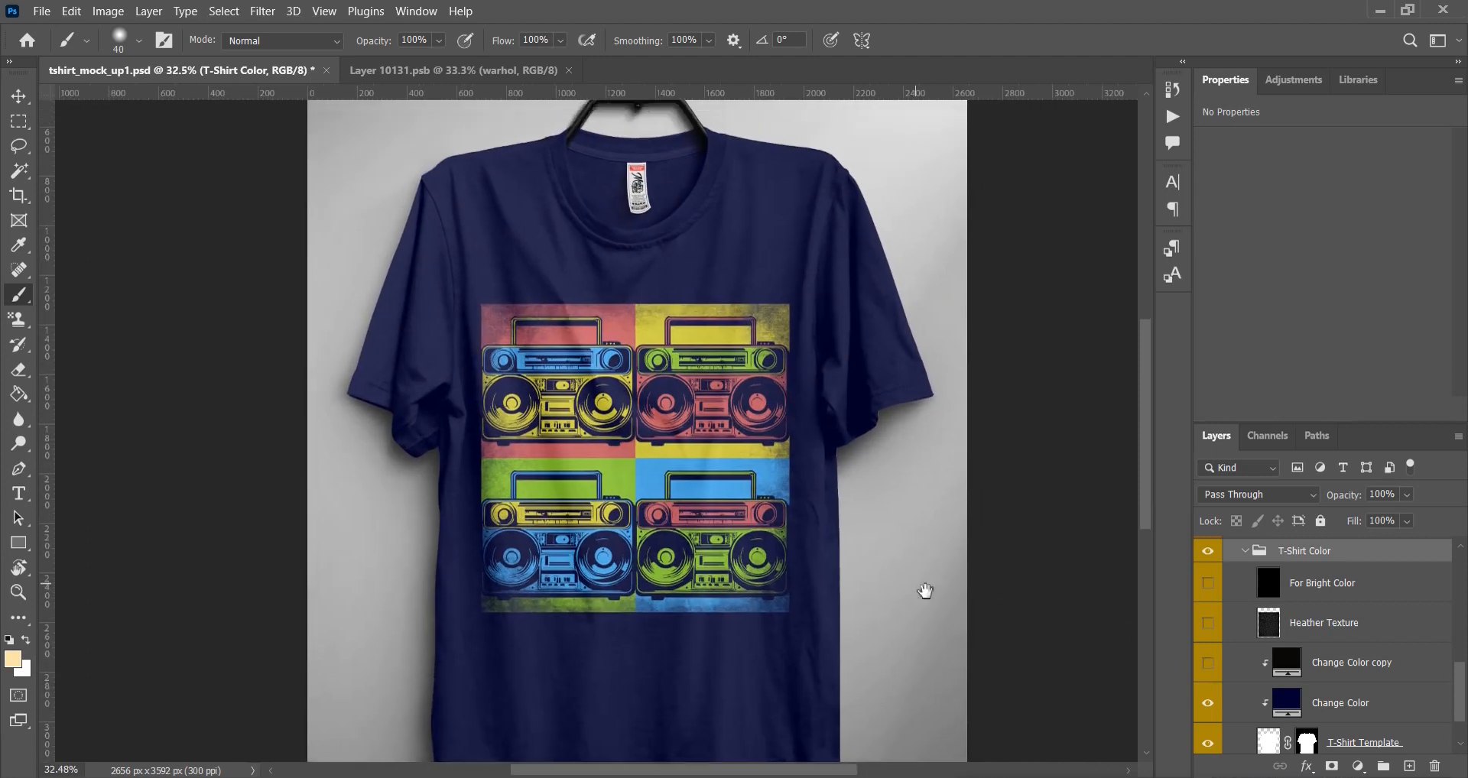
pyautogui.scroll(2, 927, 593)
pyautogui.moveTo(922, 577); pyautogui.dragTo(869, 540)
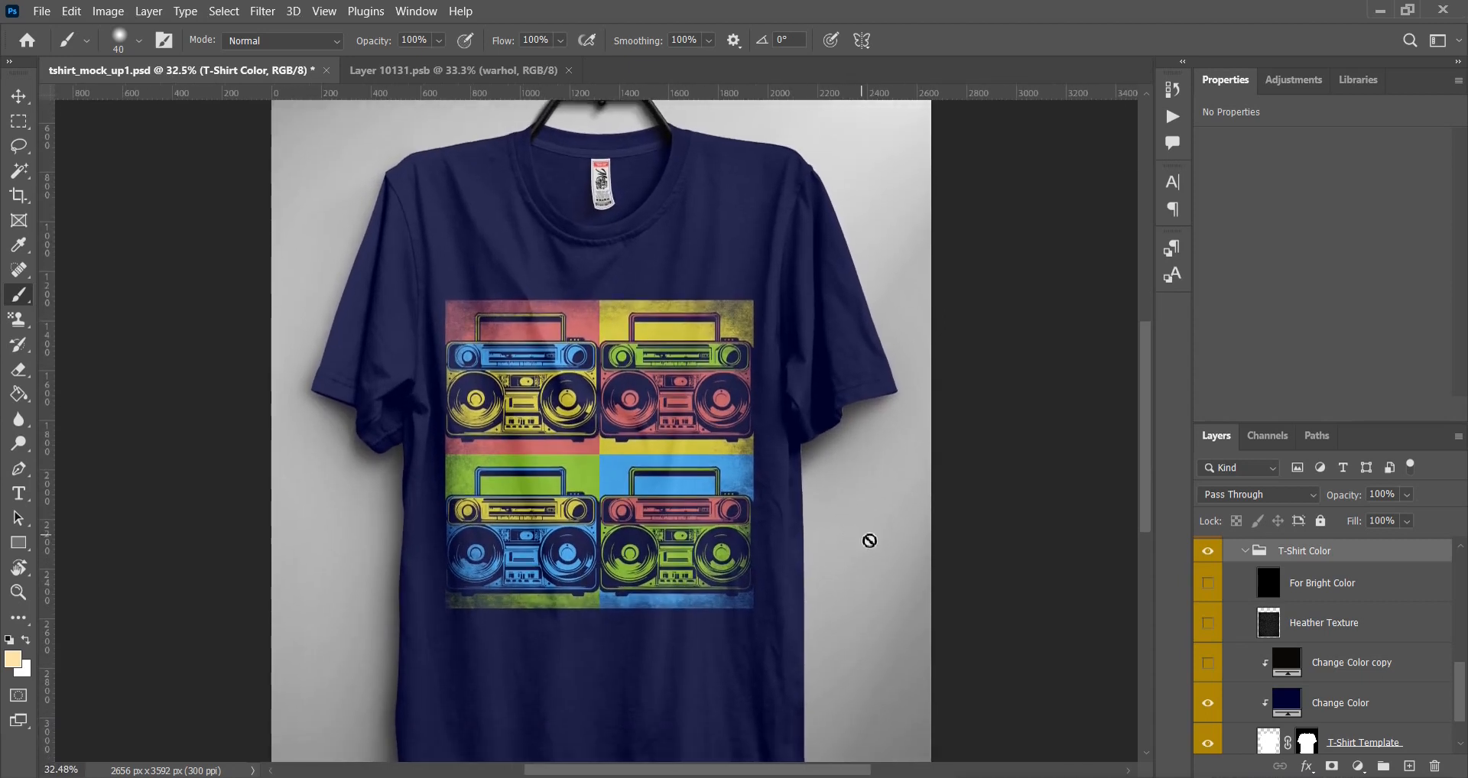